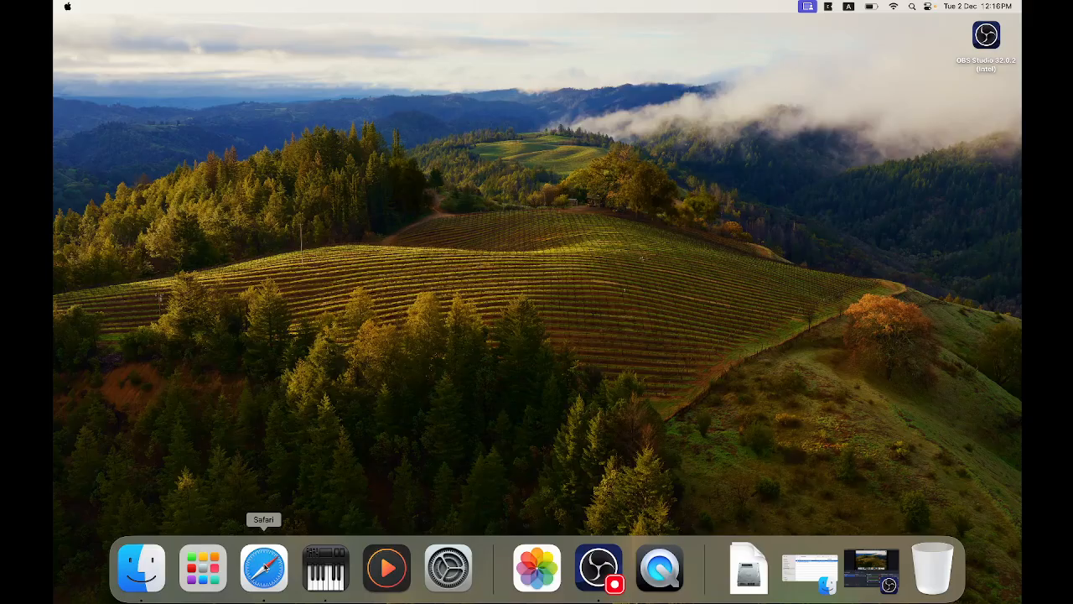
- Switch to Safari, open planningcenter.com, go to the account's home dashboard and make the window full screen
{"action": "left_click", "coordinate": [263, 568]}
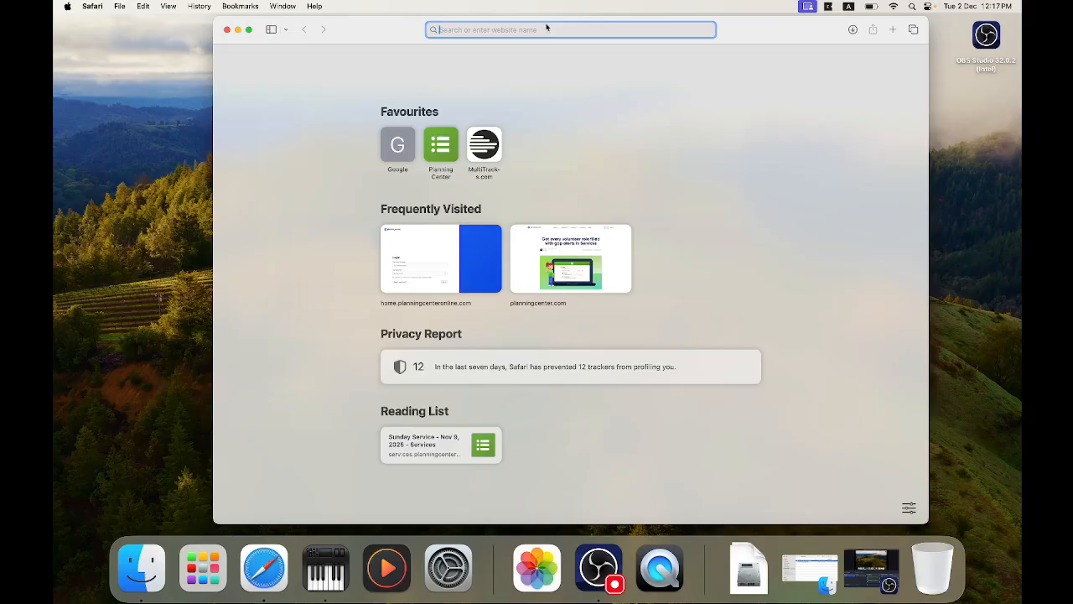
{"action": "type", "text": "planningcenter.com"}
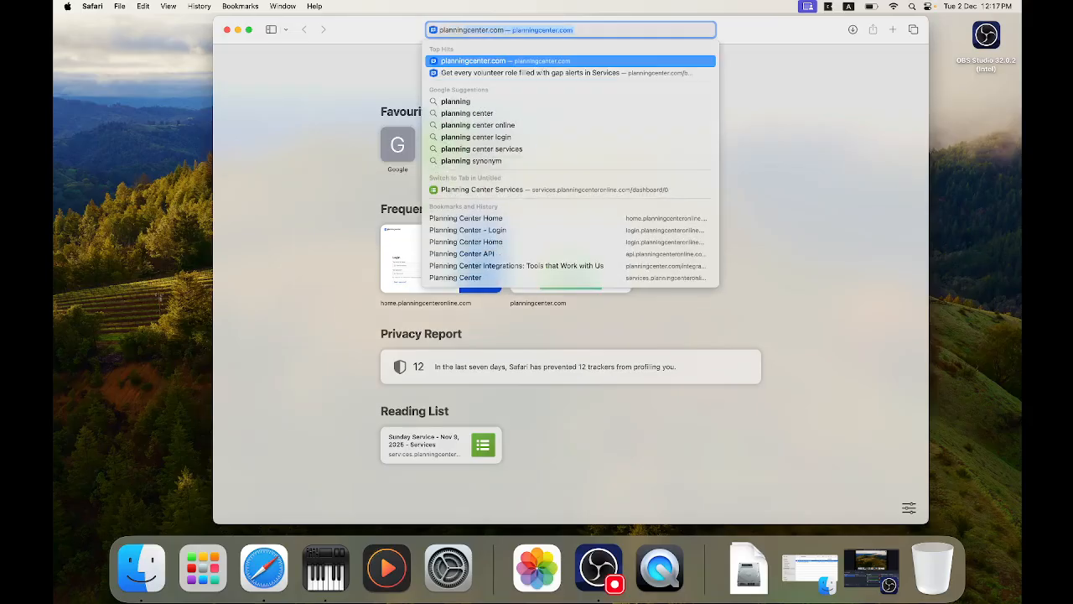
{"action": "key", "text": "Return"}
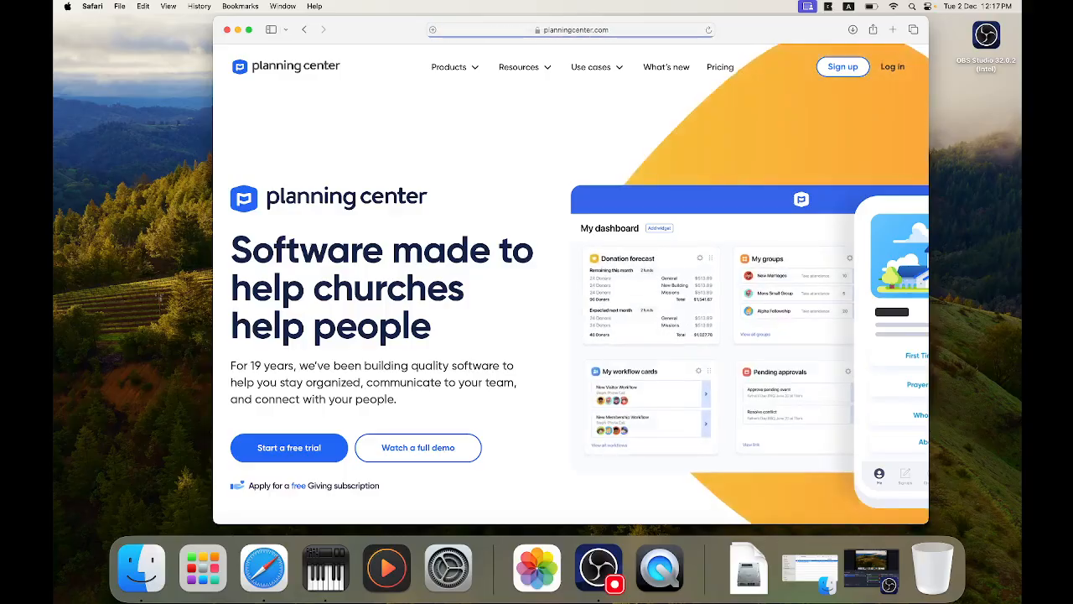
{"action": "left_click", "coordinate": [891, 67]}
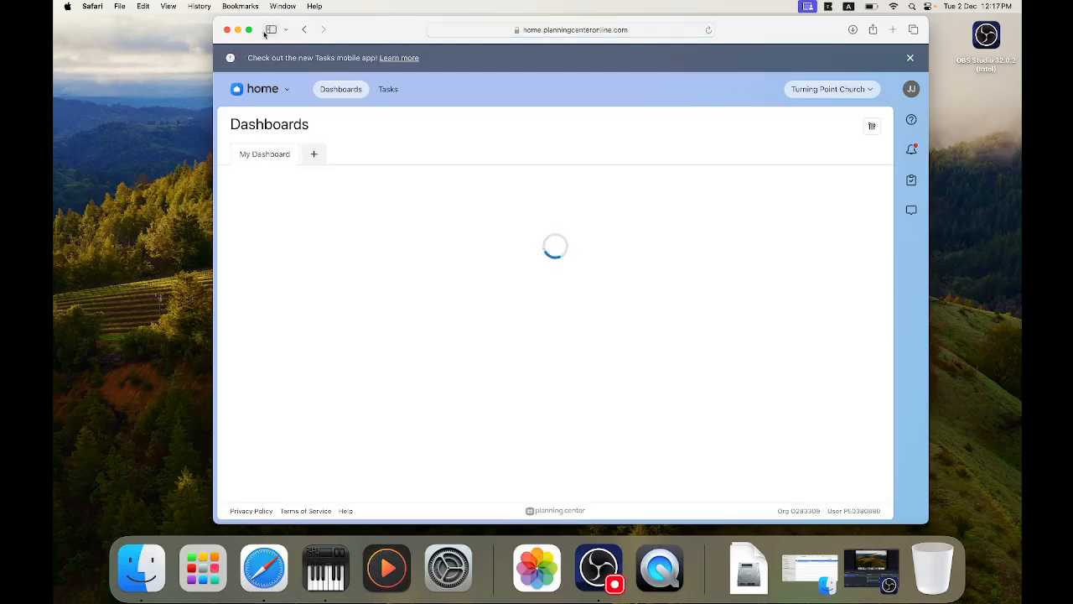
{"action": "left_click", "coordinate": [249, 30]}
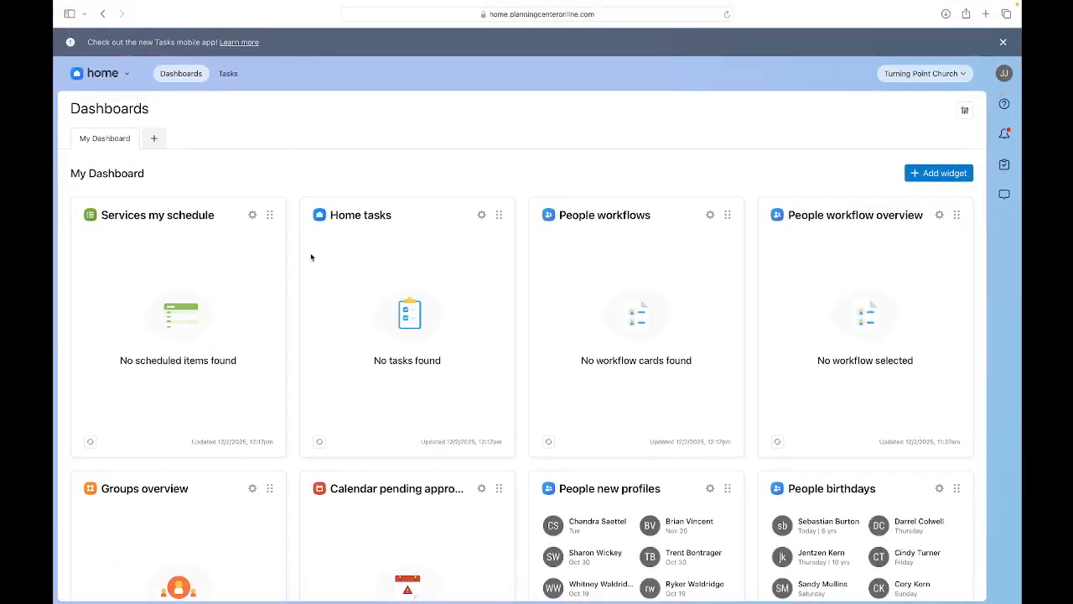
- Open the December 7, 2025 Sunday Service plan in Services and show it in the matrix view
{"action": "left_click", "coordinate": [120, 74]}
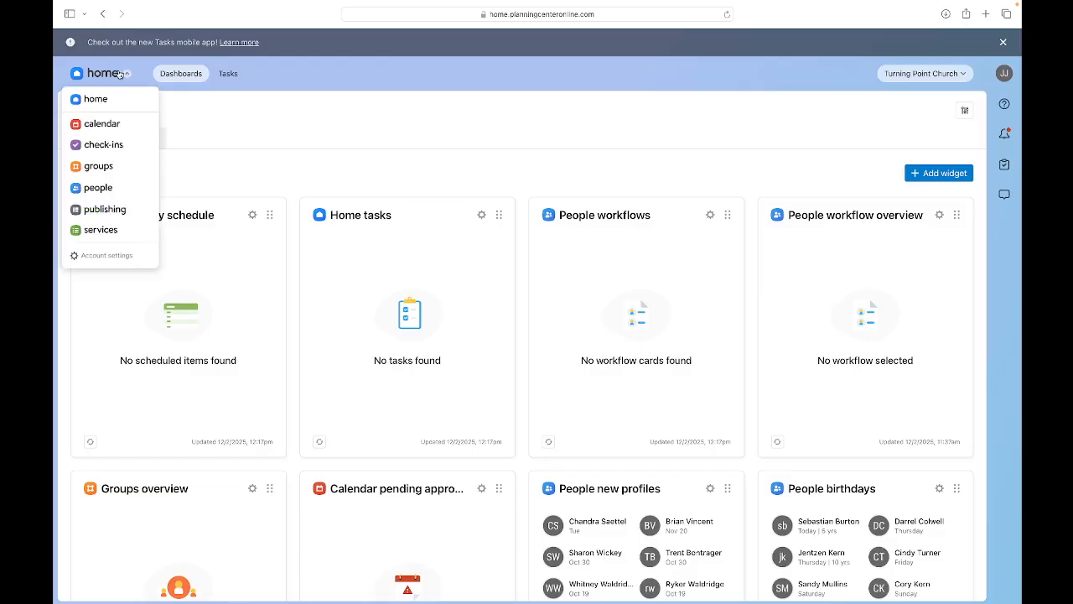
{"action": "left_click", "coordinate": [102, 231]}
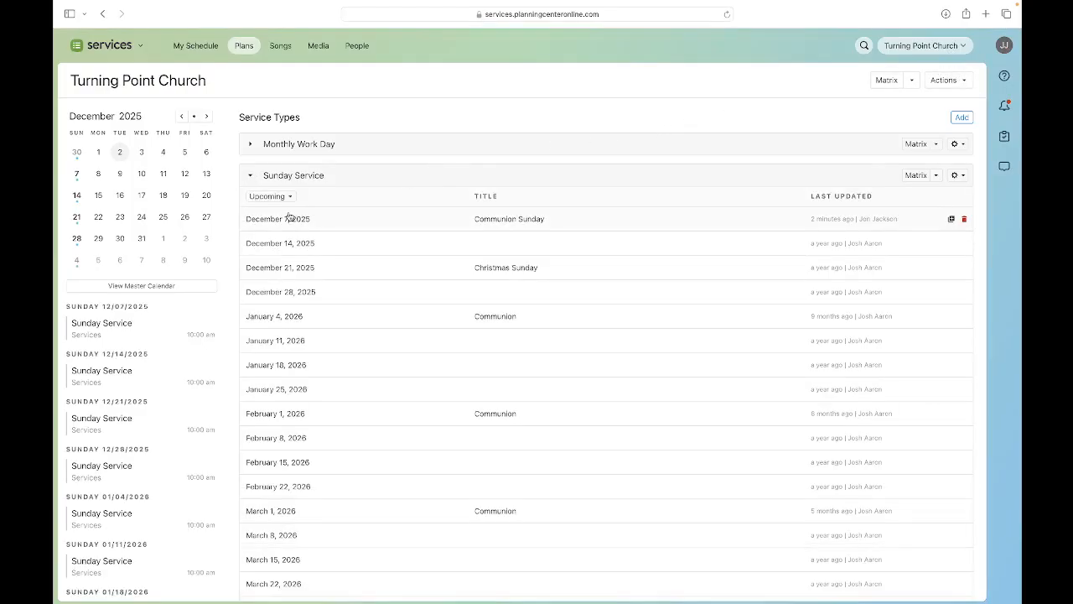
{"action": "left_click", "coordinate": [246, 174]}
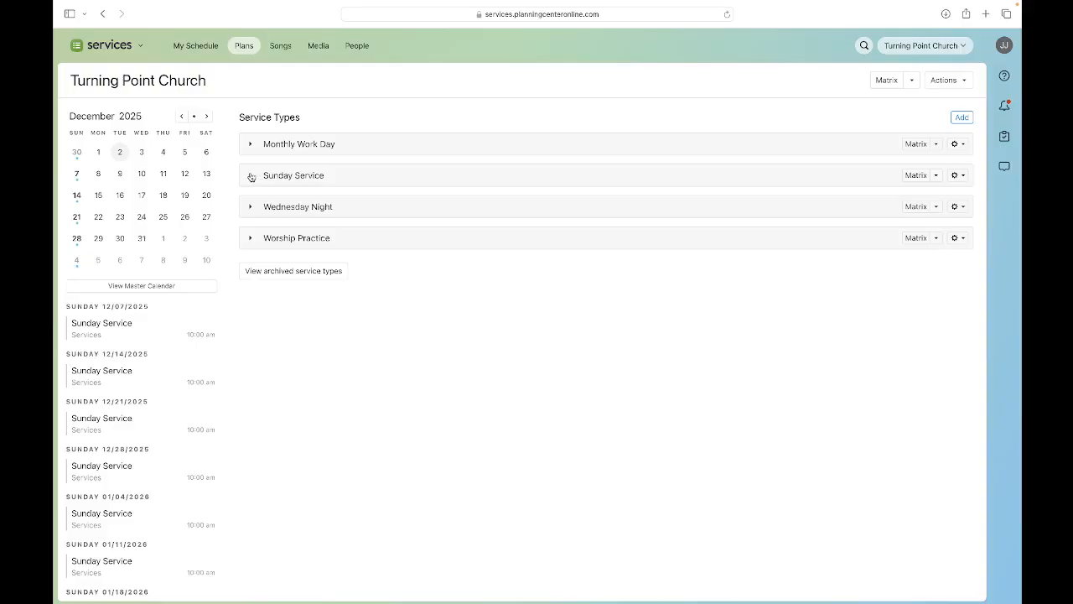
{"action": "left_click", "coordinate": [250, 177]}
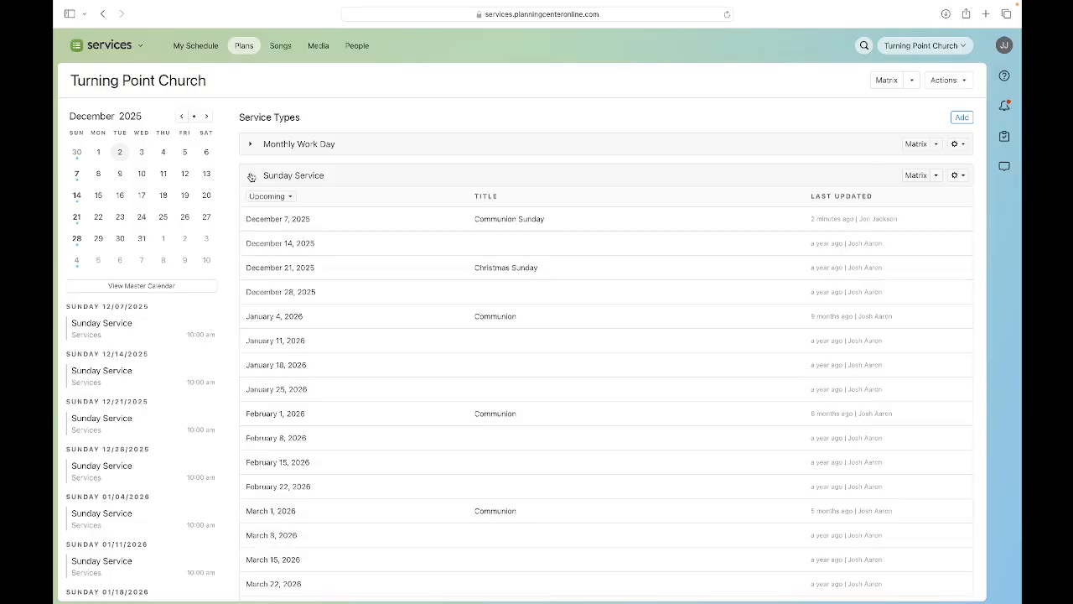
{"action": "left_click", "coordinate": [291, 220]}
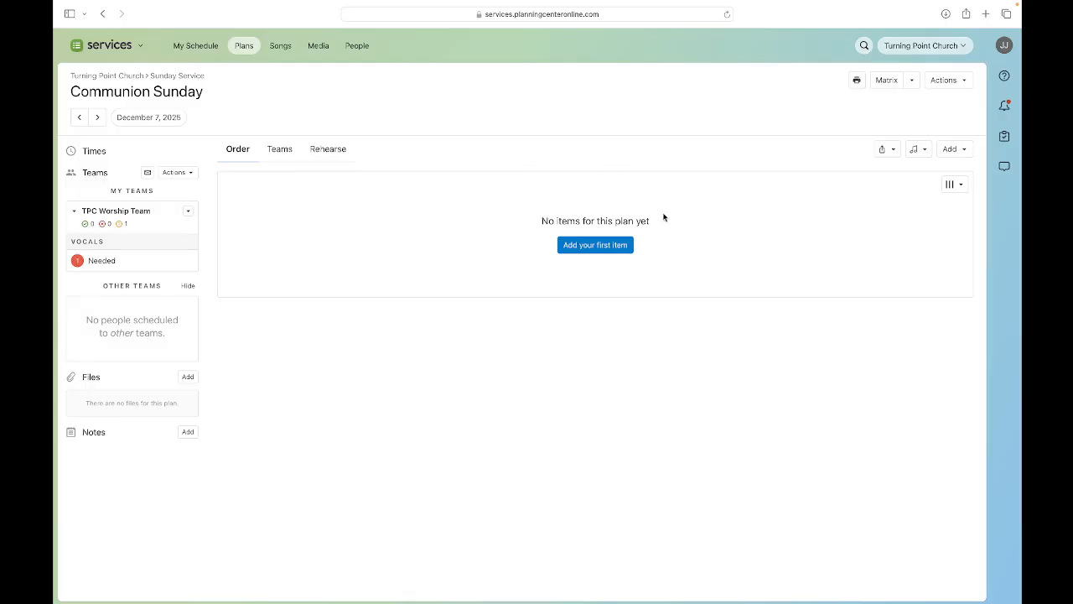
{"action": "left_click", "coordinate": [881, 86]}
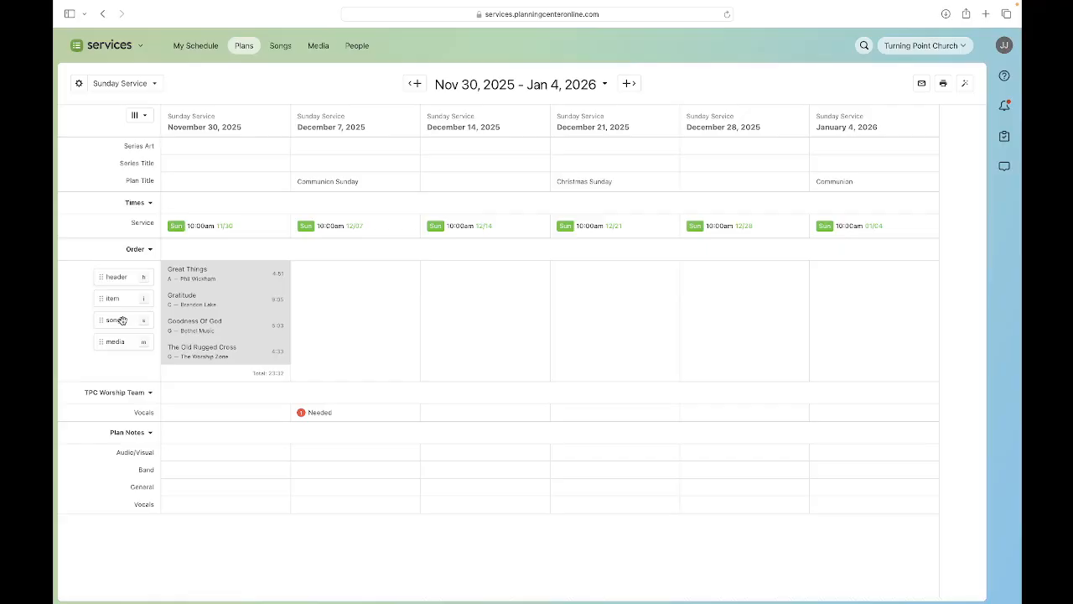
- Add the song "We Praise You" to the order of the December 7, 2025 Sunday Service
{"action": "left_click_drag", "start_coordinate": [133, 319], "coordinate": [342, 279]}
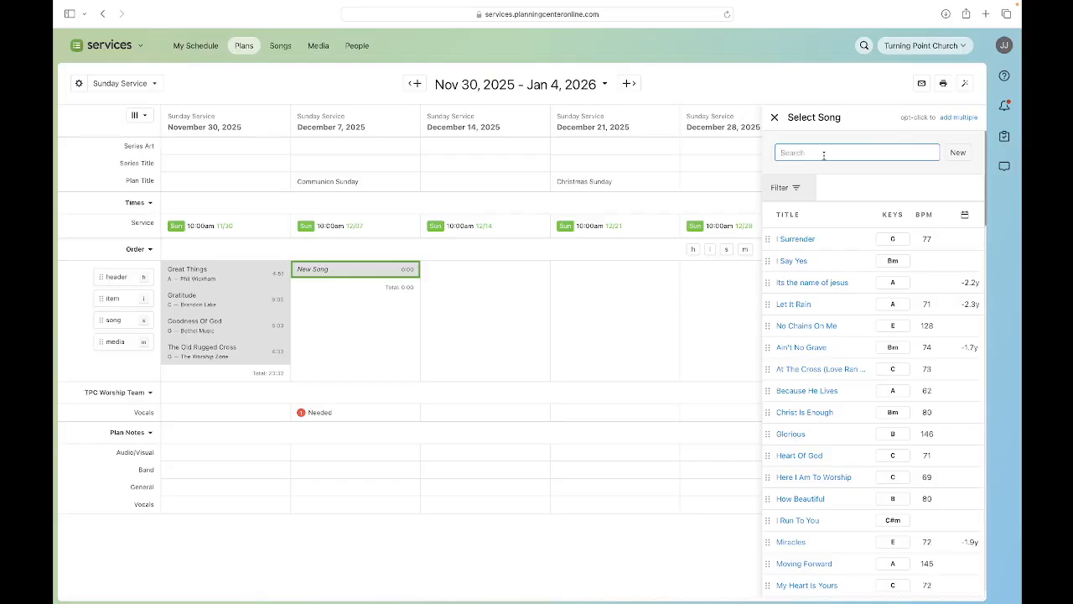
{"action": "type", "text": "we"}
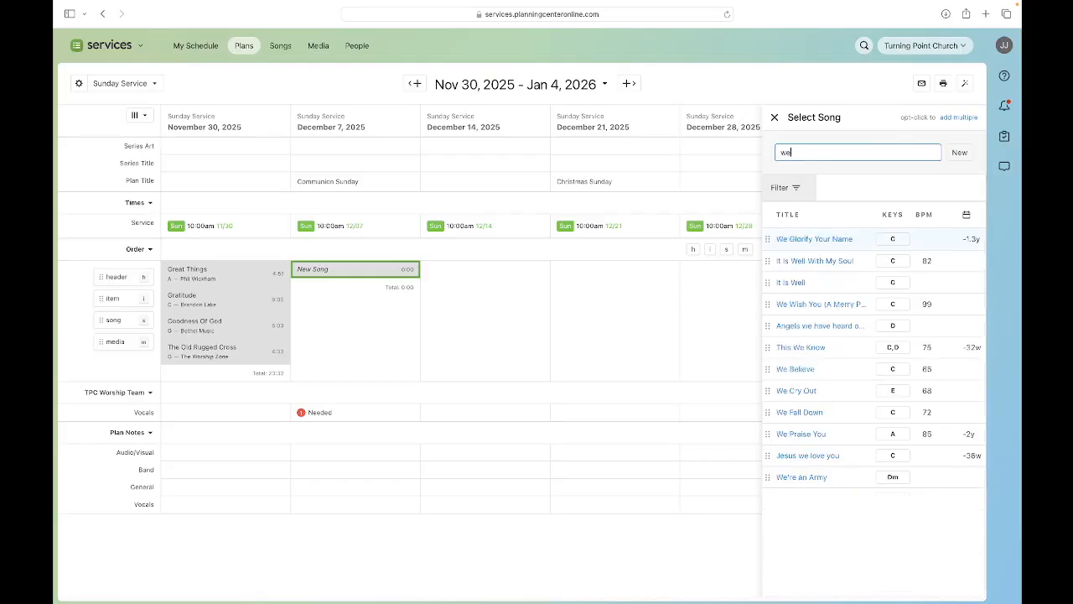
{"action": "type", "text": " prais"}
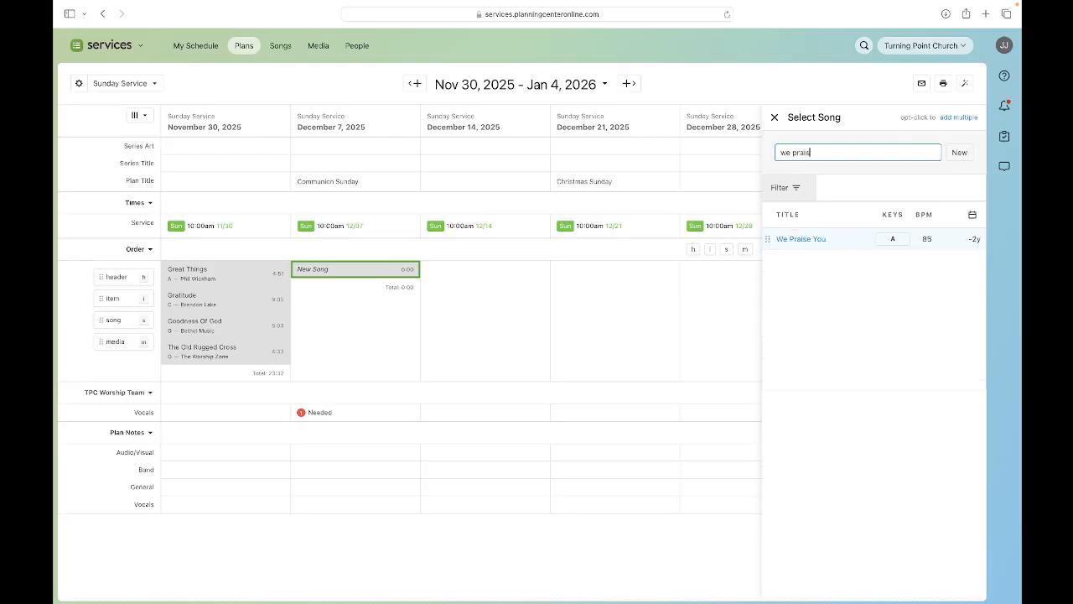
{"action": "type", "text": "e you"}
{"action": "left_click", "coordinate": [806, 239]}
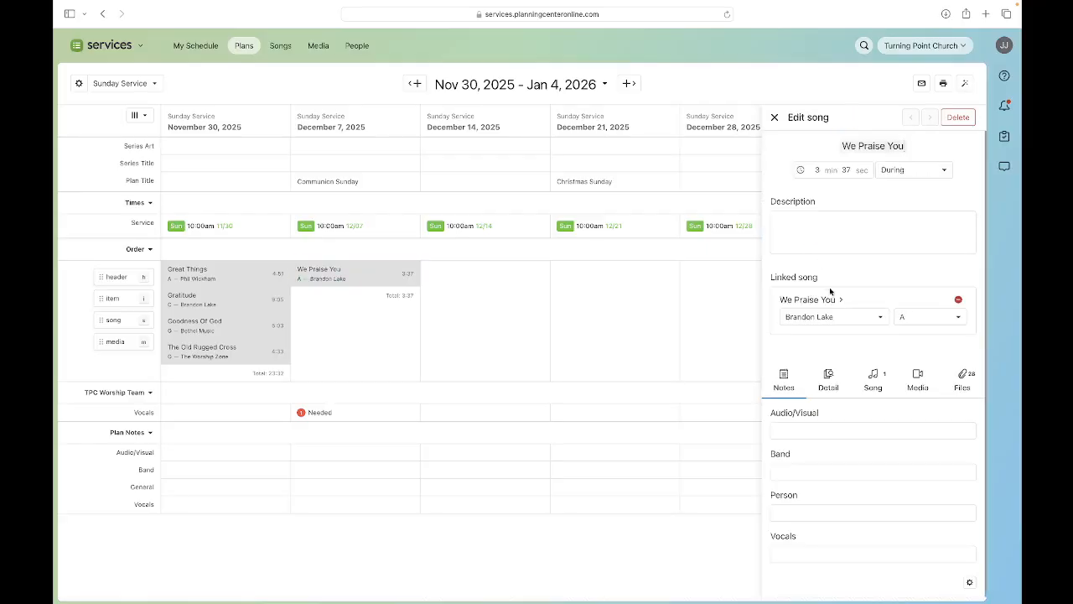
- Open the arrangement page of "We Praise You" and link it to Brandon Lake's MultiTracks recording "We Praise You (Studio Version)"
{"action": "left_click", "coordinate": [874, 378]}
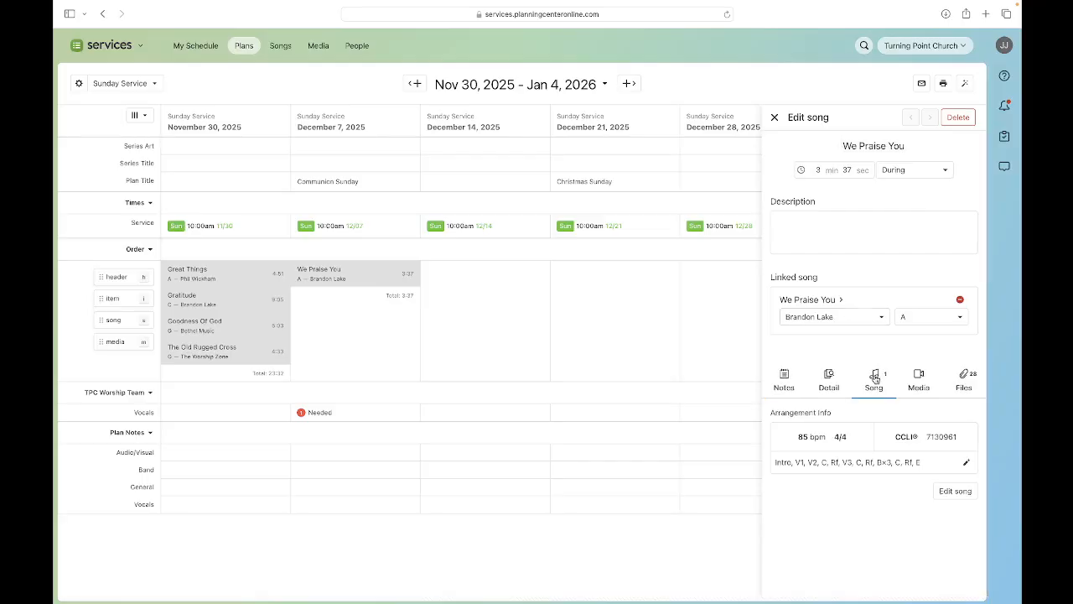
{"action": "left_click", "coordinate": [954, 491]}
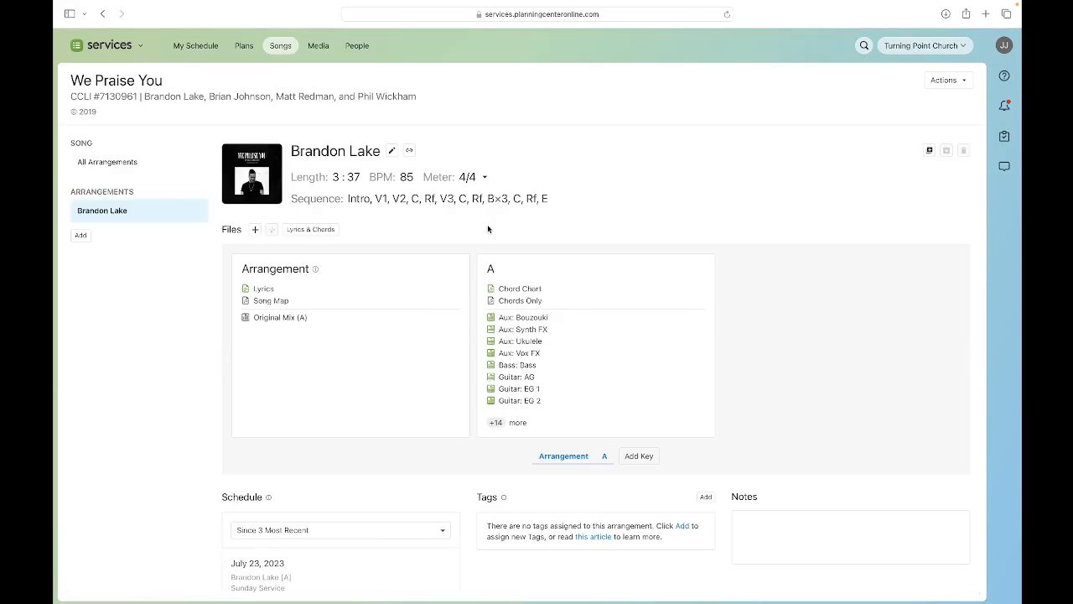
{"action": "left_click", "coordinate": [255, 230]}
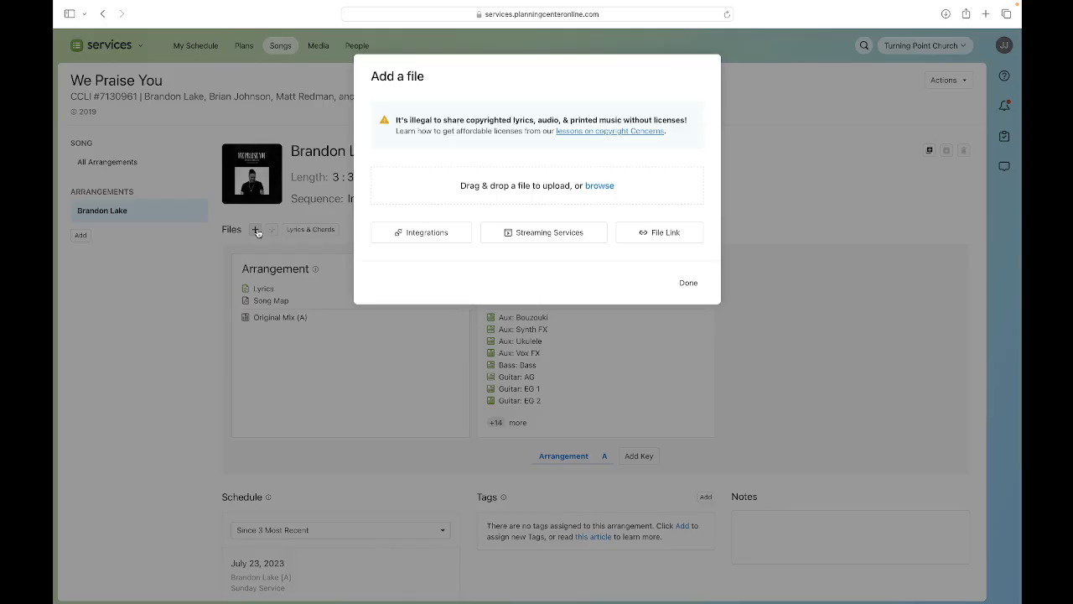
{"action": "left_click", "coordinate": [420, 232]}
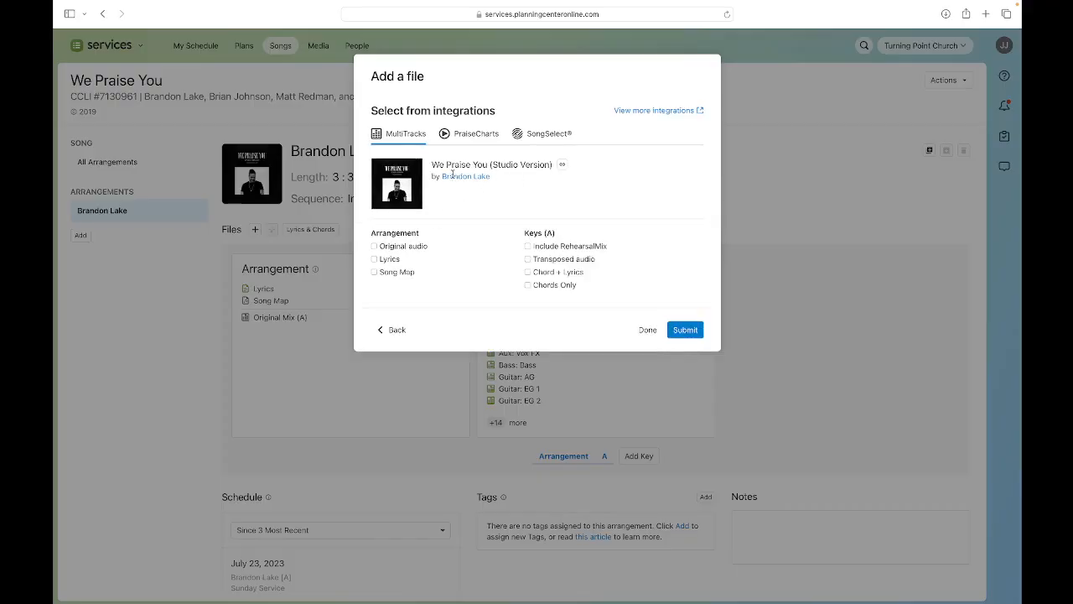
{"action": "left_click", "coordinate": [564, 166]}
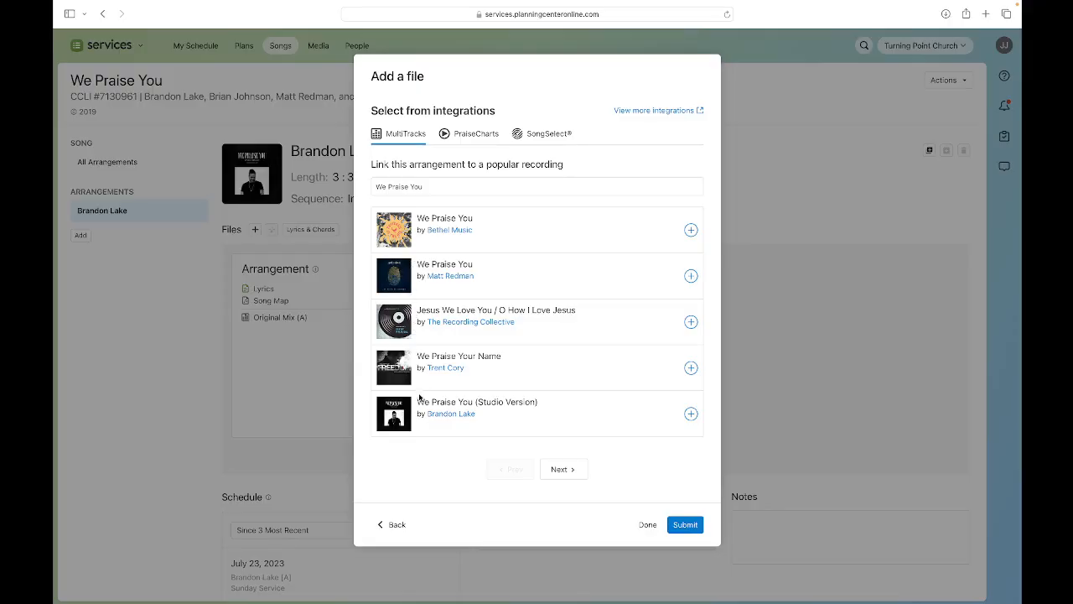
{"action": "left_click", "coordinate": [575, 474]}
{"action": "left_click", "coordinate": [514, 471]}
{"action": "mouse_move", "coordinate": [395, 417]}
{"action": "left_click", "coordinate": [691, 415]}
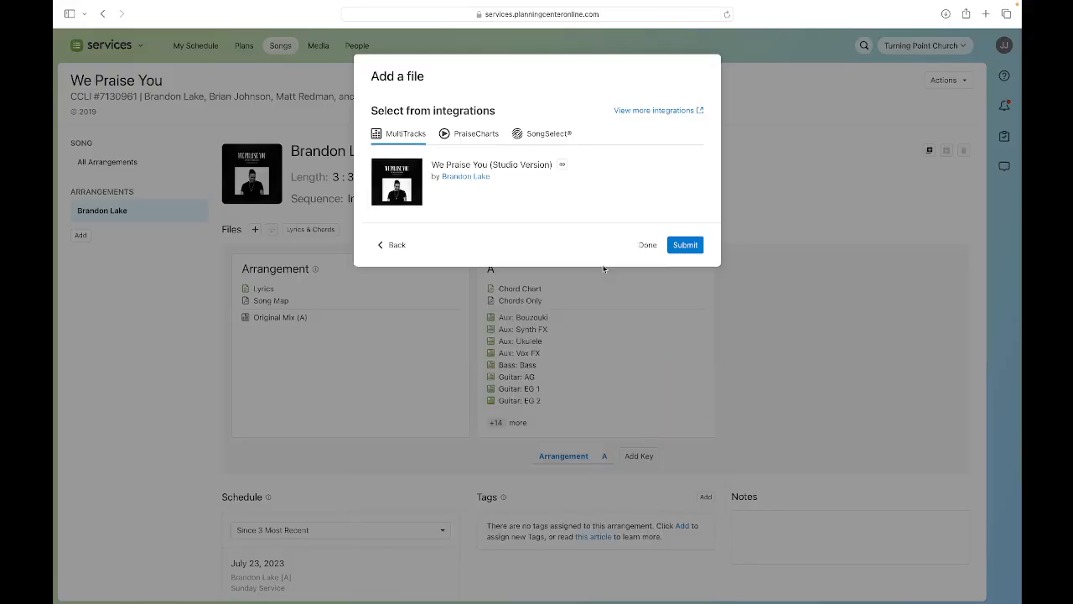
{"action": "left_click", "coordinate": [682, 246]}
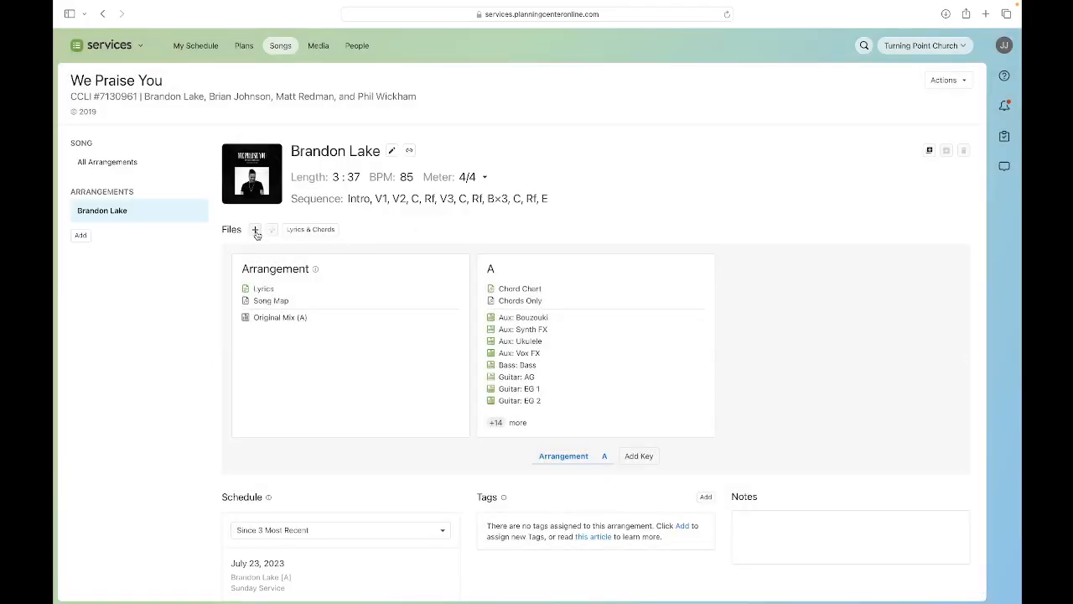
- Import the MultiTracks original audio, lyrics, song map, RehearsalMix, transposed audio and Chord + Lyrics files into the "We Praise You" arrangement
{"action": "left_click", "coordinate": [255, 230]}
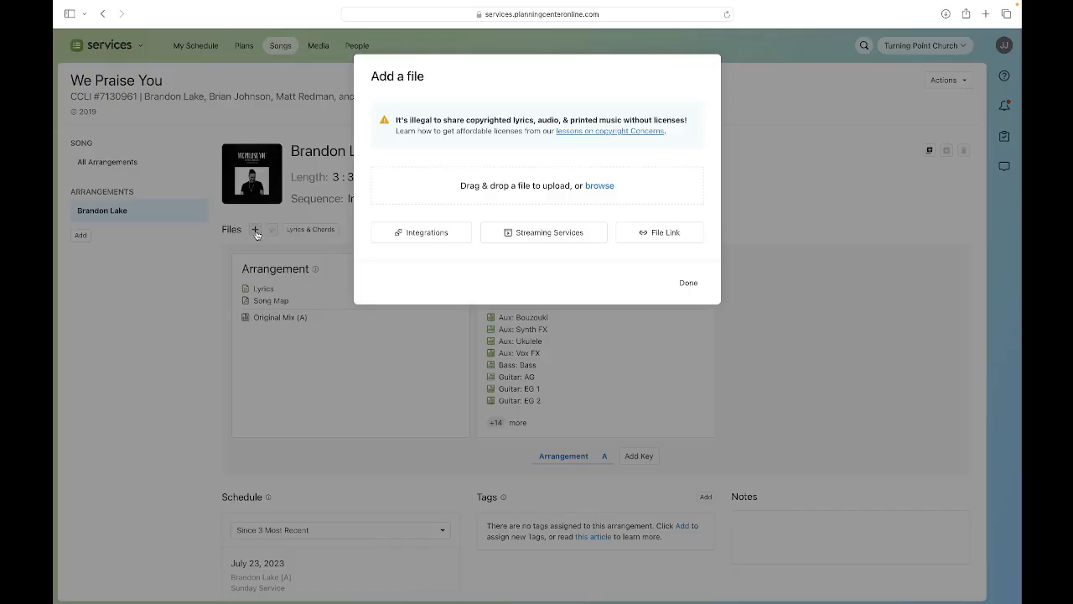
{"action": "left_click", "coordinate": [405, 234]}
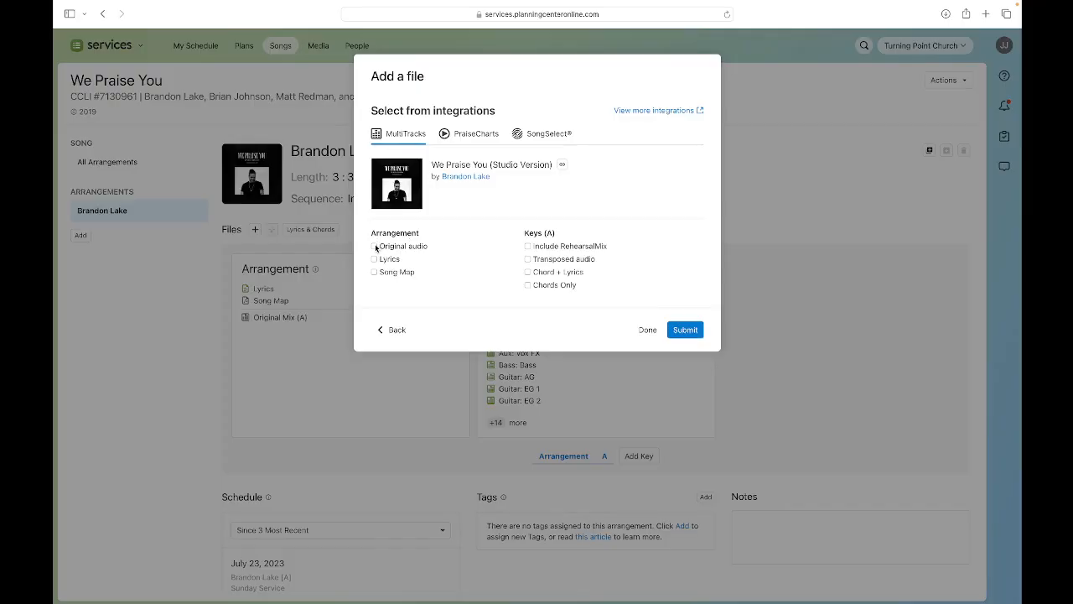
{"action": "left_click", "coordinate": [374, 246]}
{"action": "left_click", "coordinate": [374, 260]}
{"action": "left_click", "coordinate": [373, 272]}
{"action": "left_click", "coordinate": [529, 245]}
{"action": "left_click", "coordinate": [529, 260]}
{"action": "left_click", "coordinate": [529, 272]}
{"action": "left_click", "coordinate": [683, 331]}
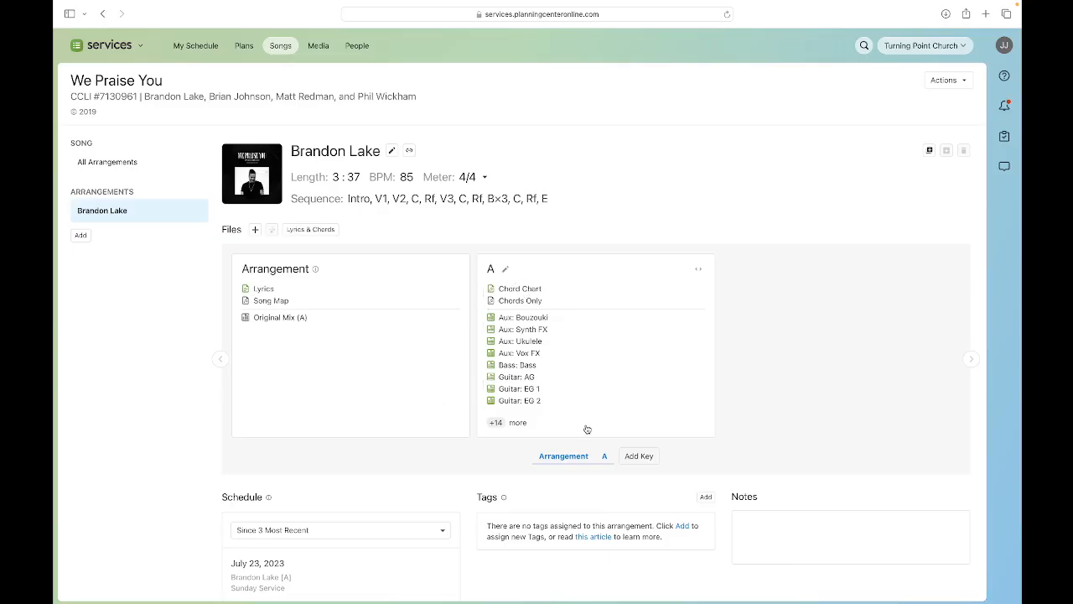
{"action": "left_click", "coordinate": [636, 455]}
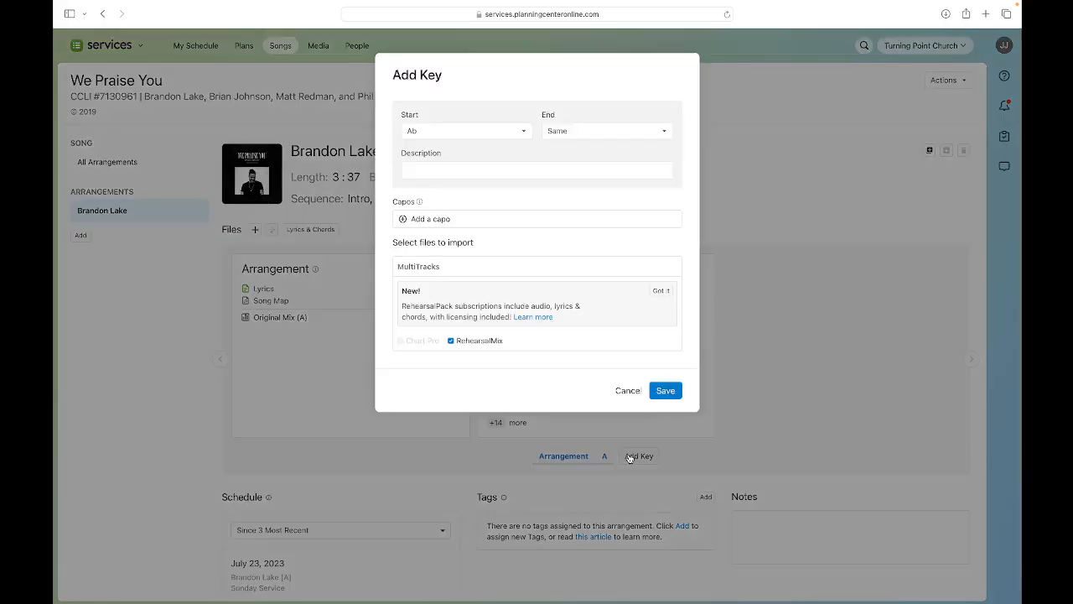
{"action": "left_click", "coordinate": [522, 132]}
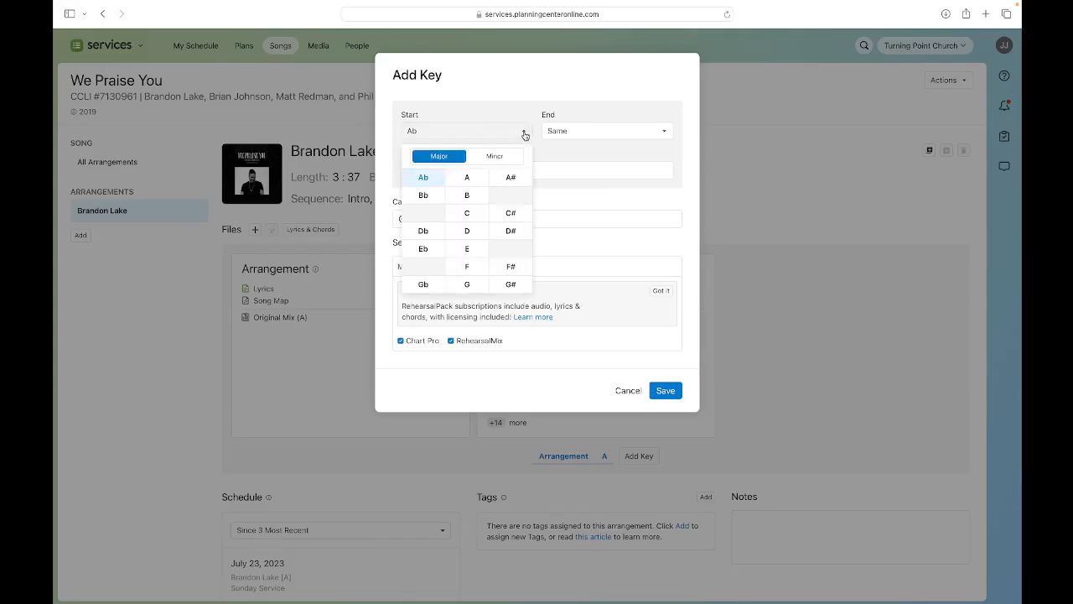
{"action": "left_click", "coordinate": [467, 284]}
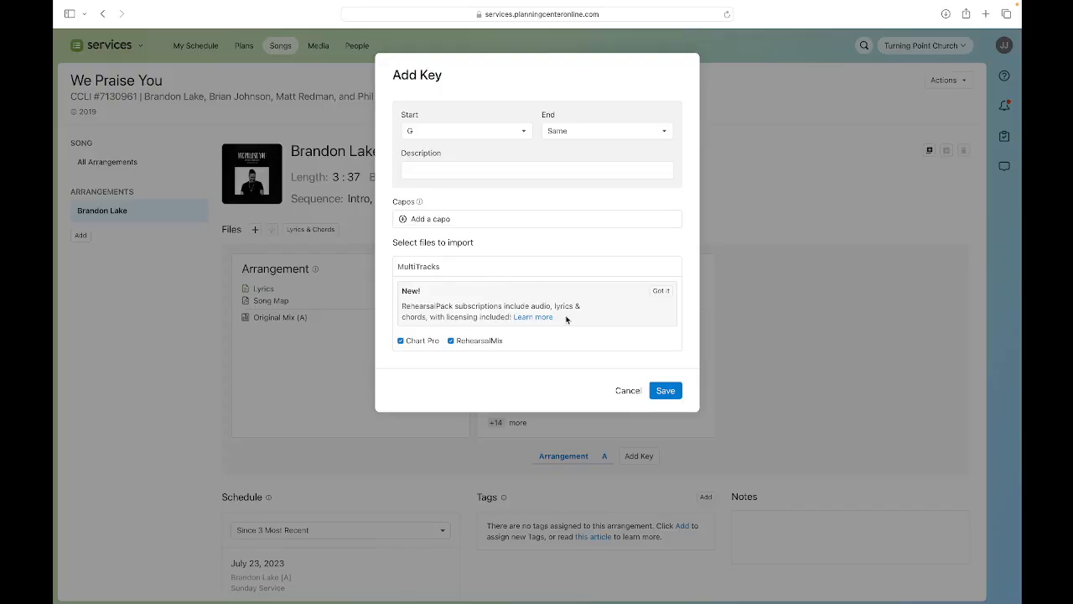
{"action": "left_click", "coordinate": [628, 390]}
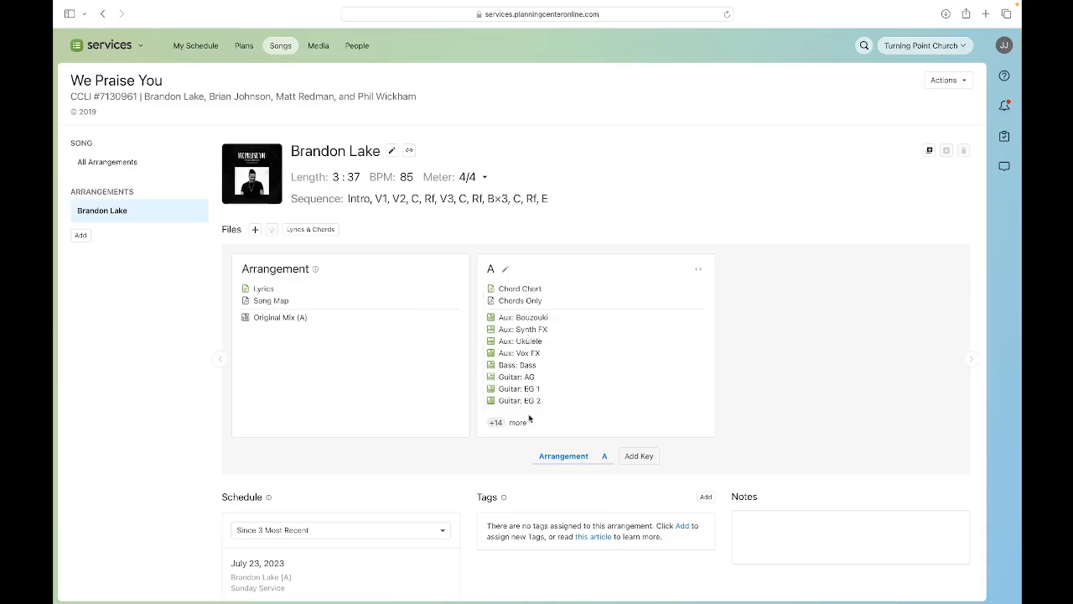
- Return to the matrix, add the Bm song "Lion" below "We Praise You" for December 7, 2025 and open its arrangement page
{"action": "left_click", "coordinate": [104, 15]}
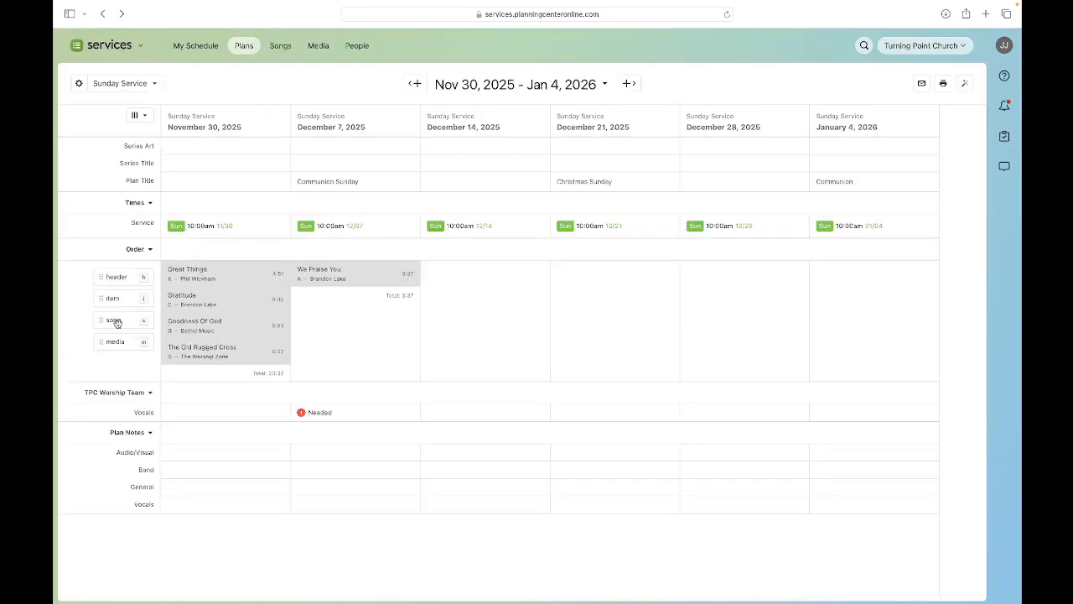
{"action": "left_click_drag", "start_coordinate": [116, 323], "coordinate": [347, 300]}
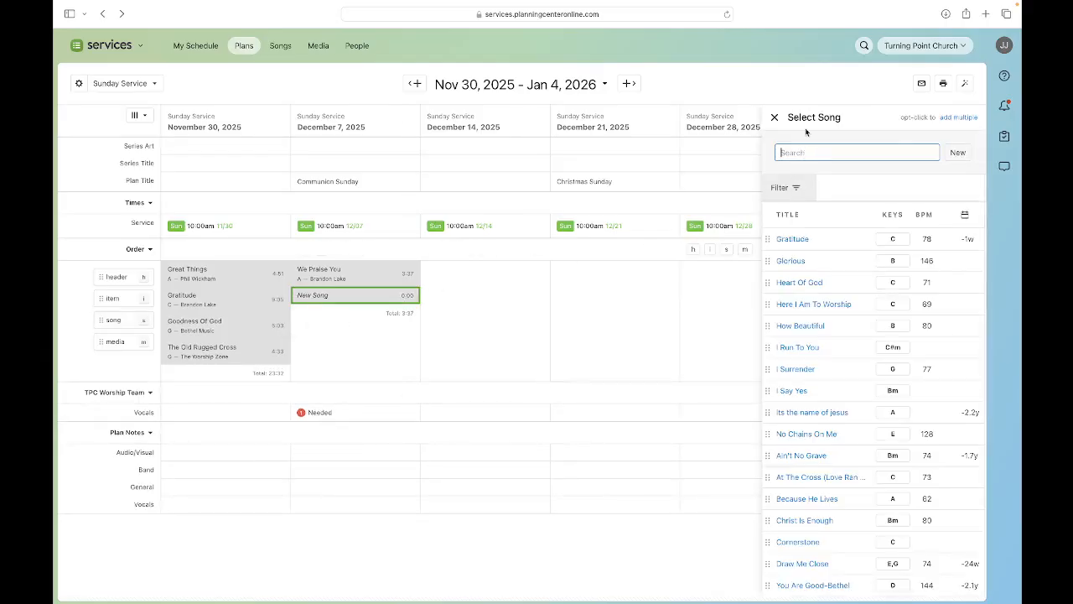
{"action": "type", "text": "lion"}
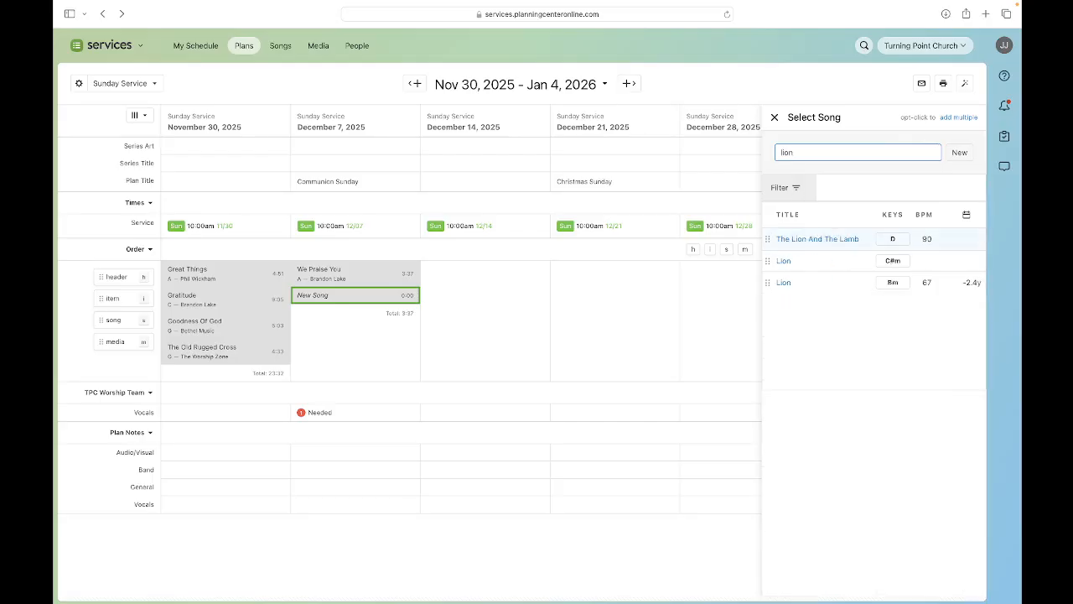
{"action": "left_click", "coordinate": [786, 283]}
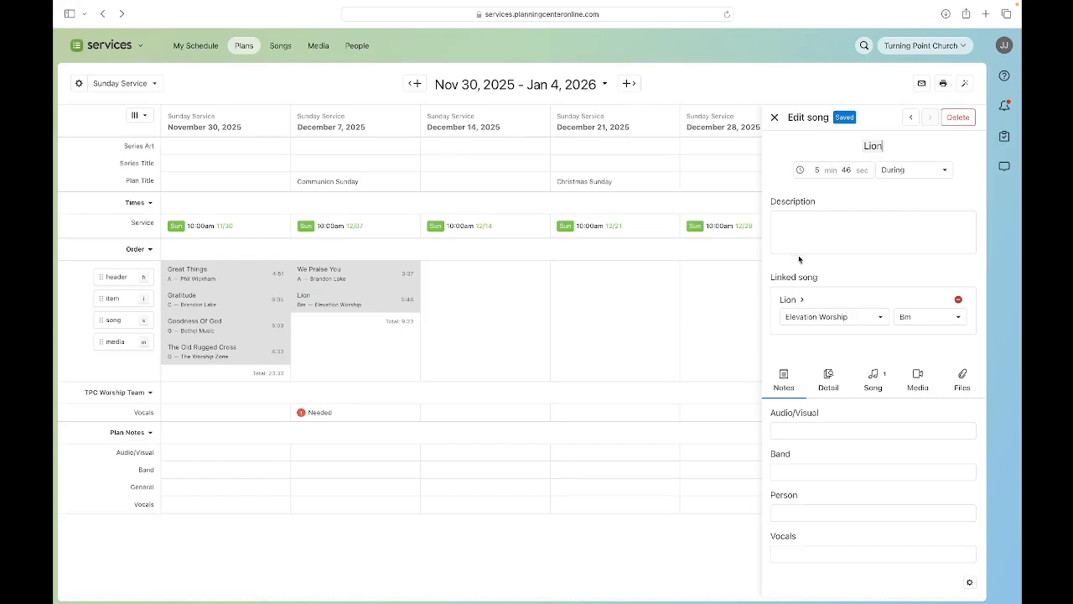
{"action": "left_click", "coordinate": [876, 374]}
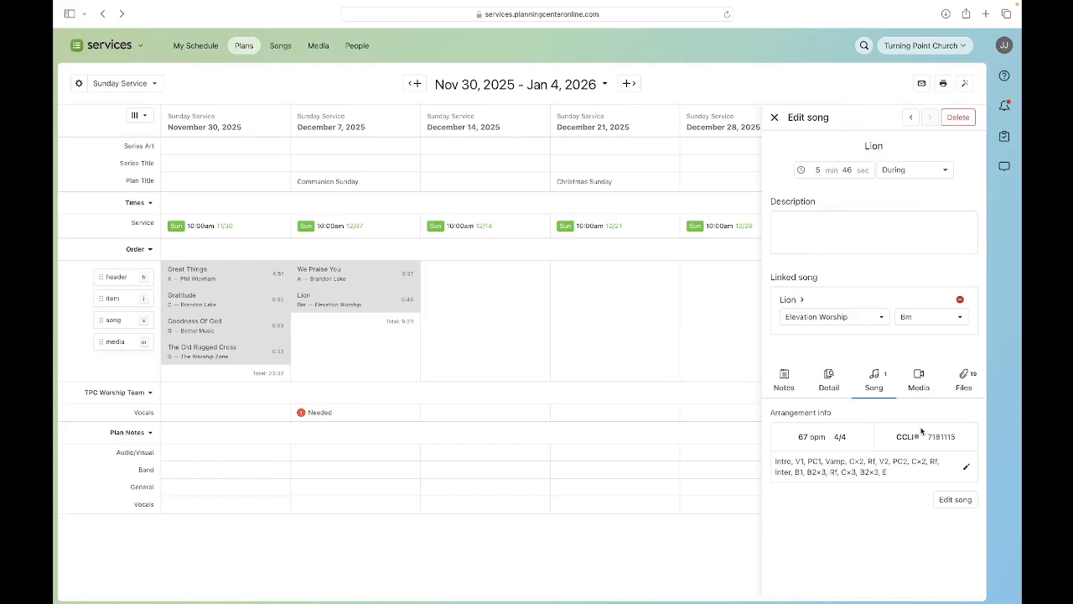
{"action": "left_click", "coordinate": [957, 500]}
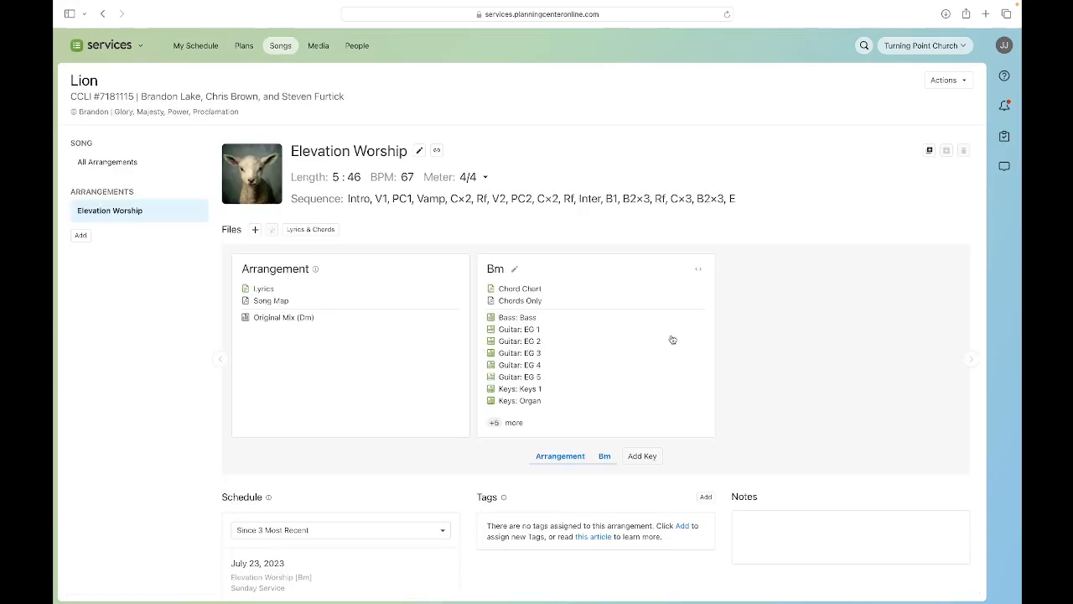
- Import the MultiTracks original audio, lyrics, song map, RehearsalMix, transposed audio, Chord + Lyrics and Chords Only files into the "Lion" arrangement
{"action": "left_click", "coordinate": [254, 229]}
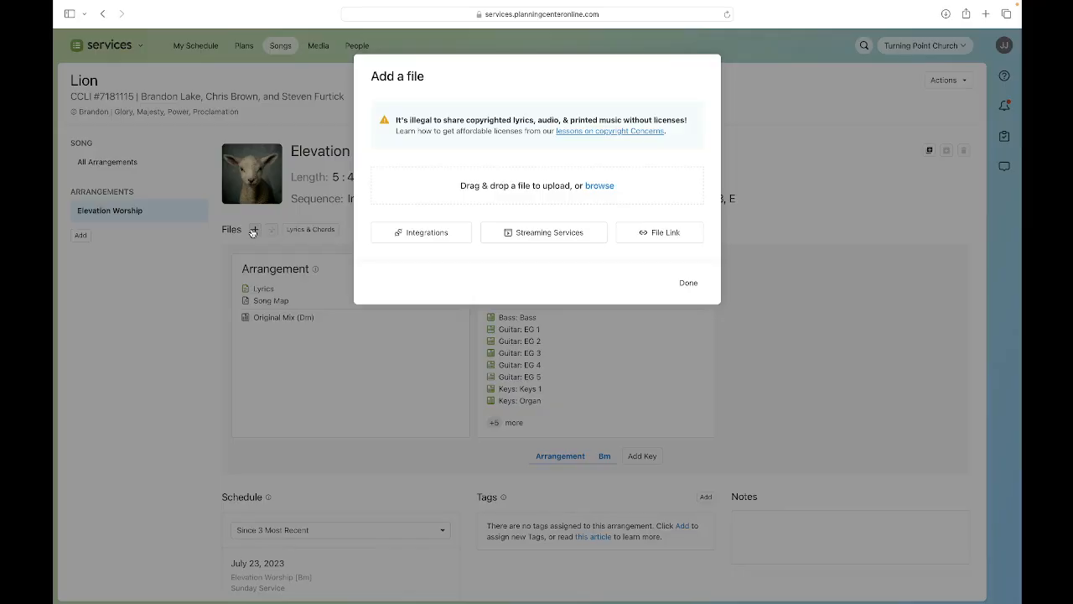
{"action": "left_click", "coordinate": [426, 235]}
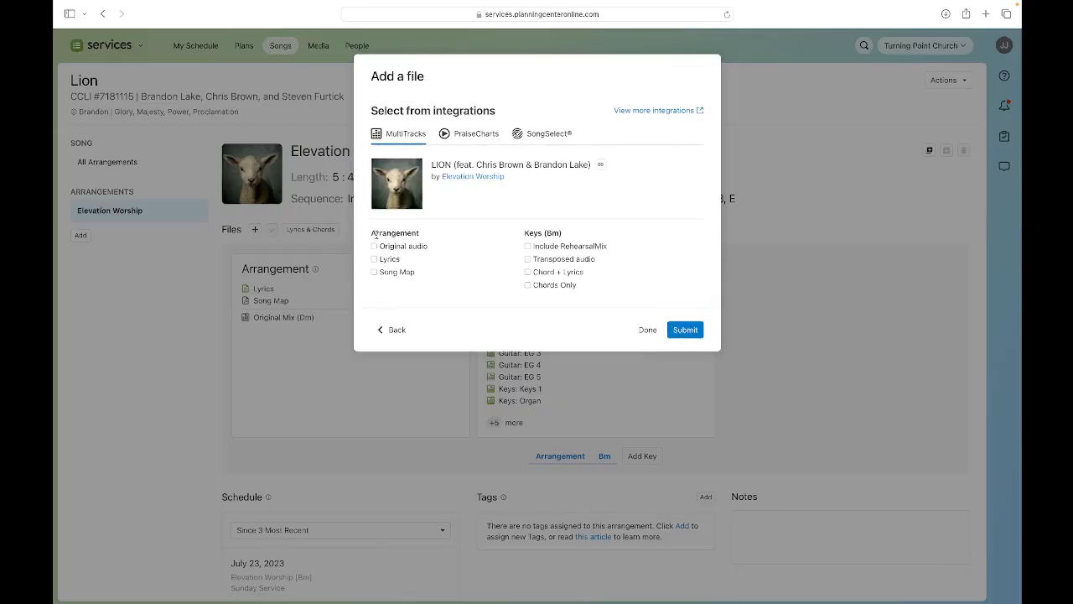
{"action": "left_click", "coordinate": [374, 246]}
{"action": "left_click", "coordinate": [374, 259]}
{"action": "left_click", "coordinate": [374, 272]}
{"action": "left_click", "coordinate": [528, 246]}
{"action": "left_click", "coordinate": [528, 259]}
{"action": "left_click", "coordinate": [529, 272]}
{"action": "left_click", "coordinate": [529, 286]}
{"action": "left_click", "coordinate": [686, 331]}
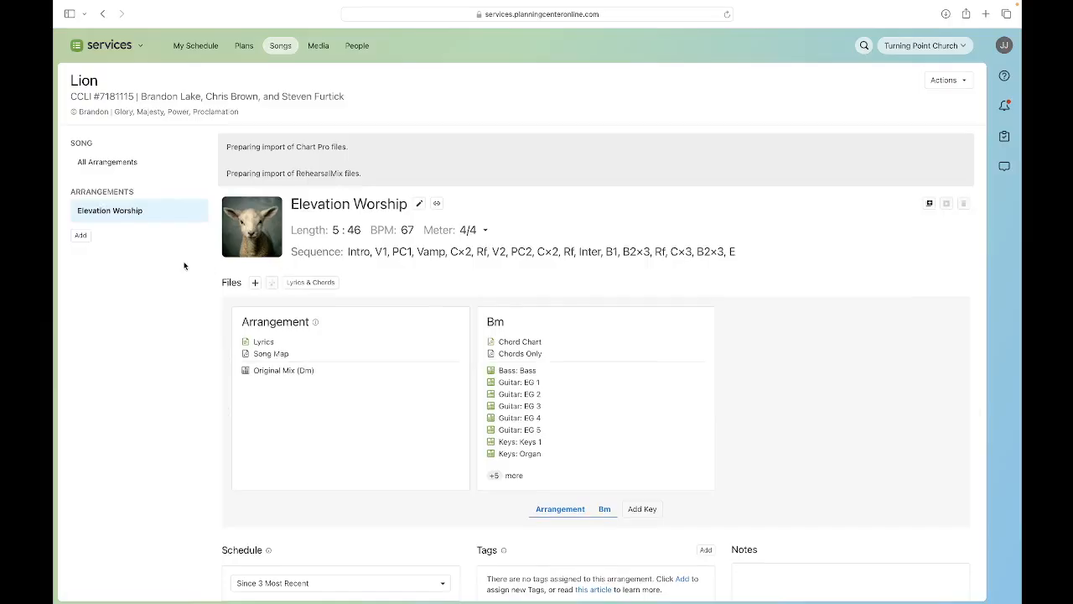
- Return to the matrix, add the song "Break Every Chain" below "Lion" for December 7, 2025 and open its arrangement page
{"action": "left_click", "coordinate": [102, 13]}
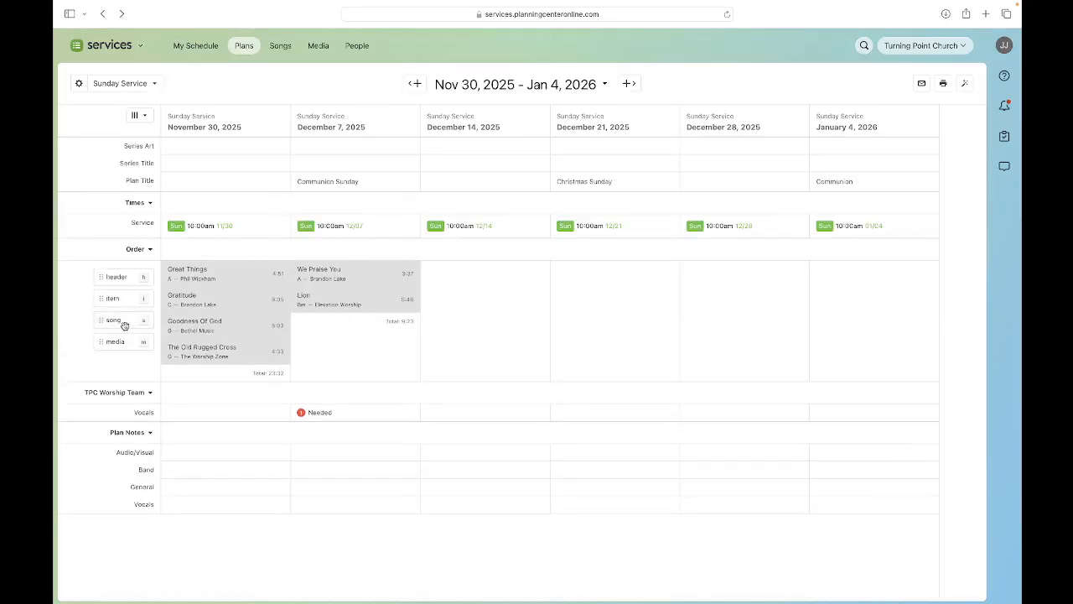
{"action": "left_click_drag", "start_coordinate": [126, 325], "coordinate": [351, 331]}
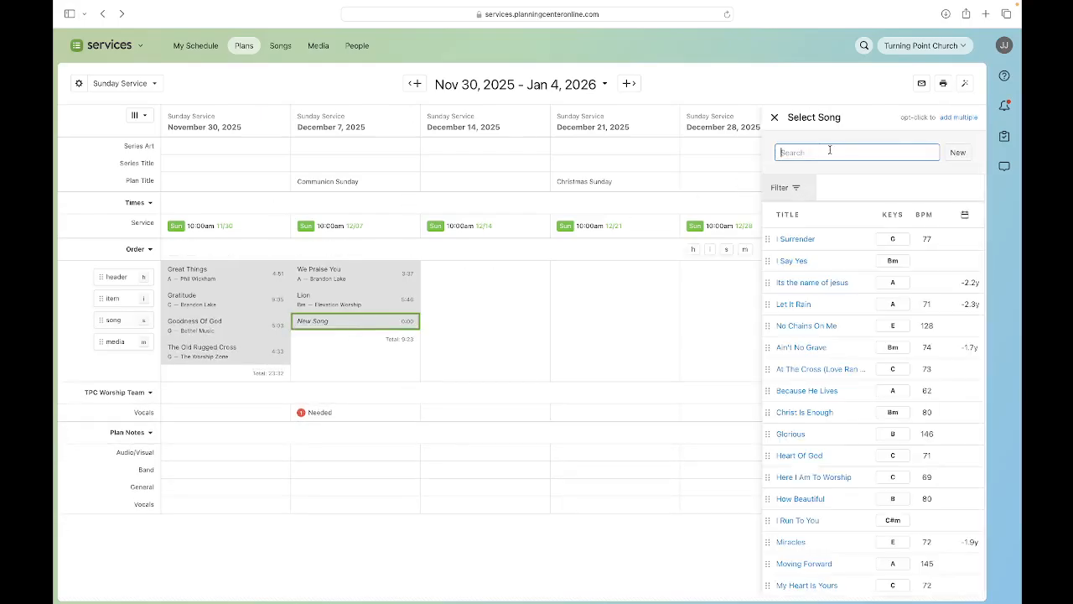
{"action": "type", "text": "break ever"}
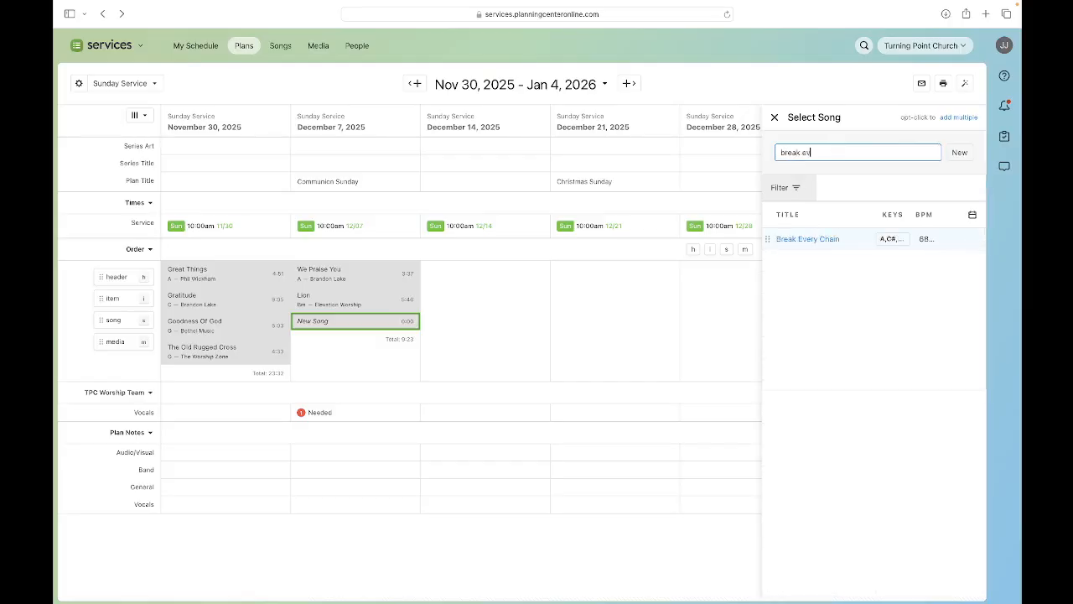
{"action": "left_click", "coordinate": [817, 238]}
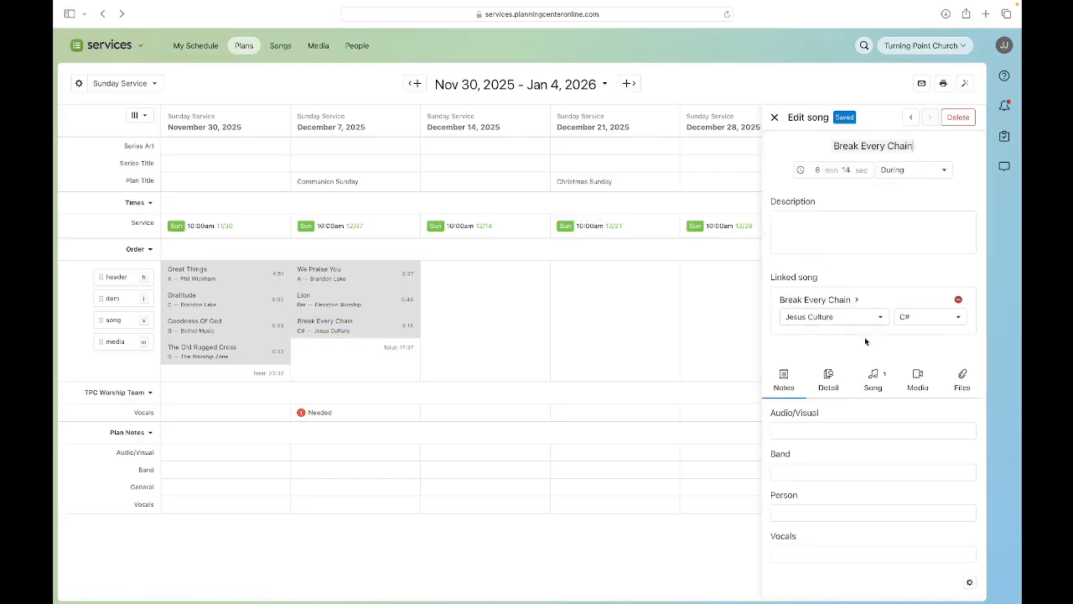
{"action": "left_click", "coordinate": [875, 386]}
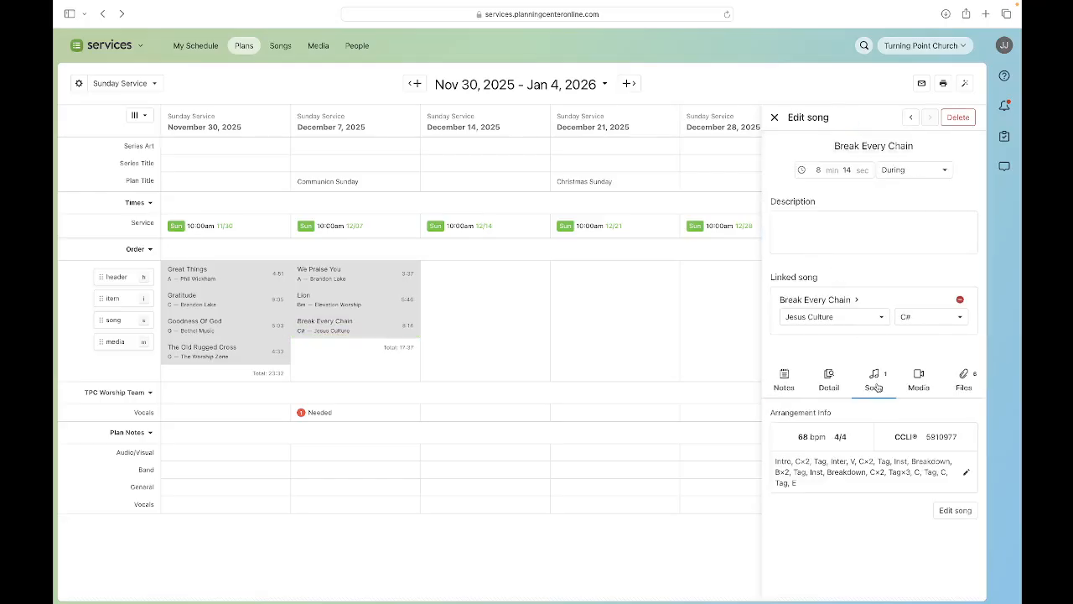
{"action": "left_click", "coordinate": [960, 512]}
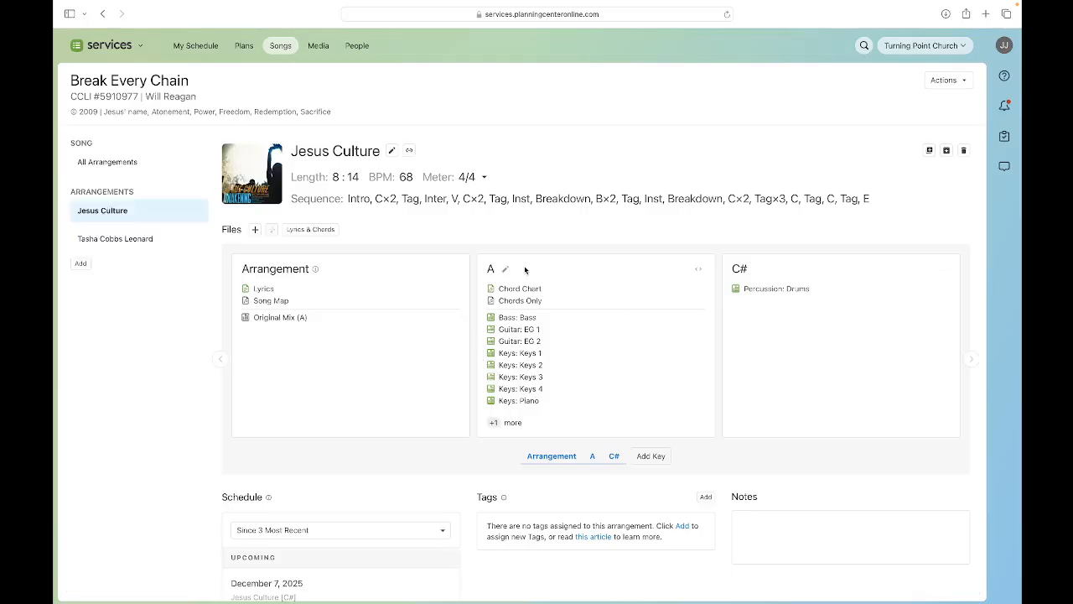
- Import all MultiTracks arrangement files and all key files, including RehearsalMix, into the Jesus Culture arrangement of "Break Every Chain"
{"action": "left_click", "coordinate": [257, 230]}
{"action": "left_click", "coordinate": [414, 236]}
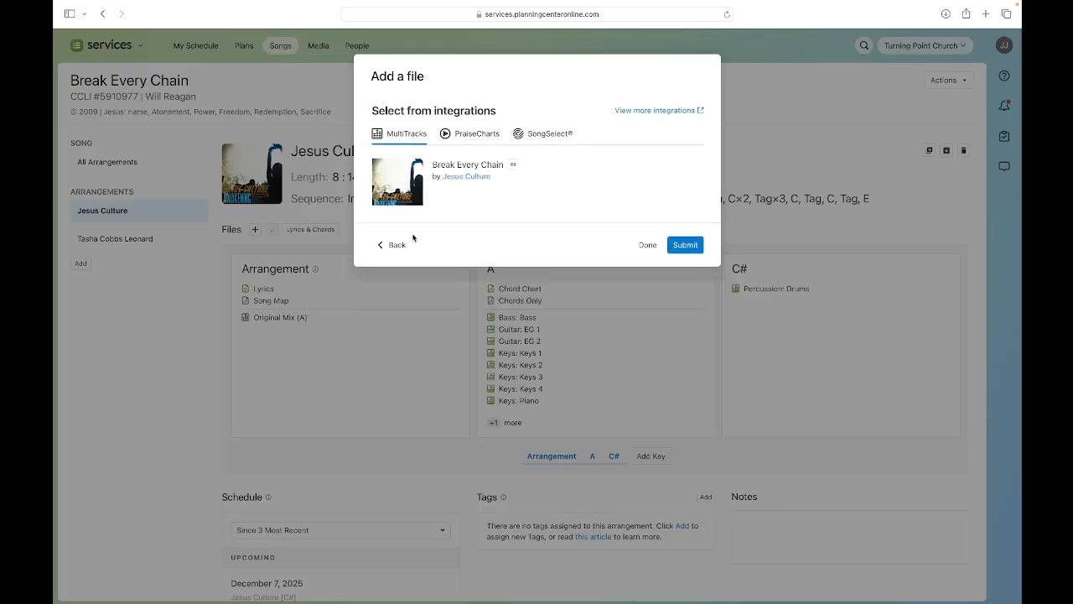
{"action": "left_click", "coordinate": [375, 245]}
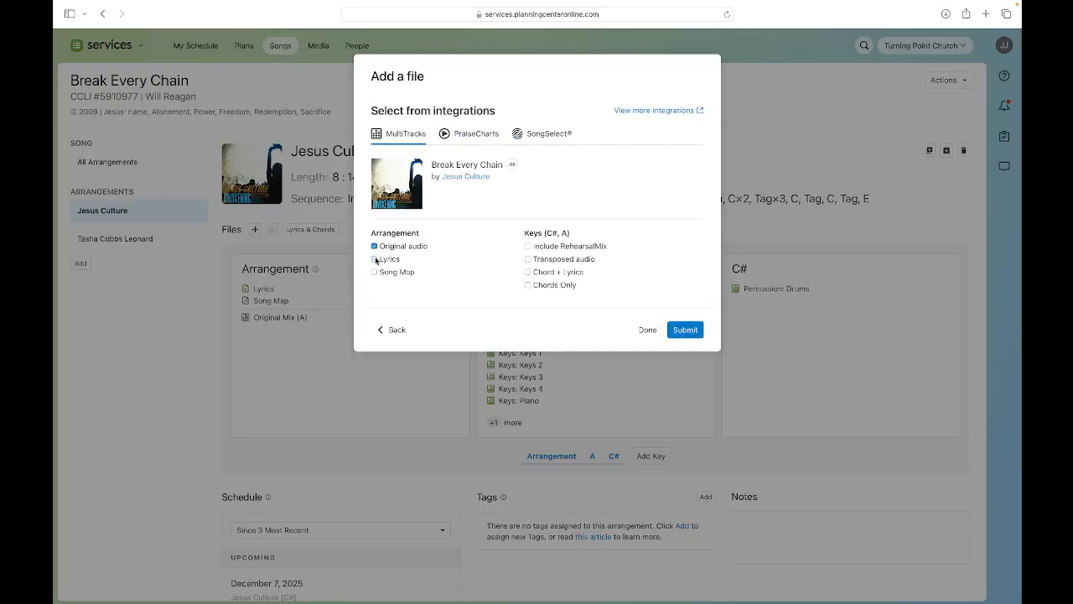
{"action": "left_click", "coordinate": [374, 259]}
{"action": "left_click", "coordinate": [375, 273]}
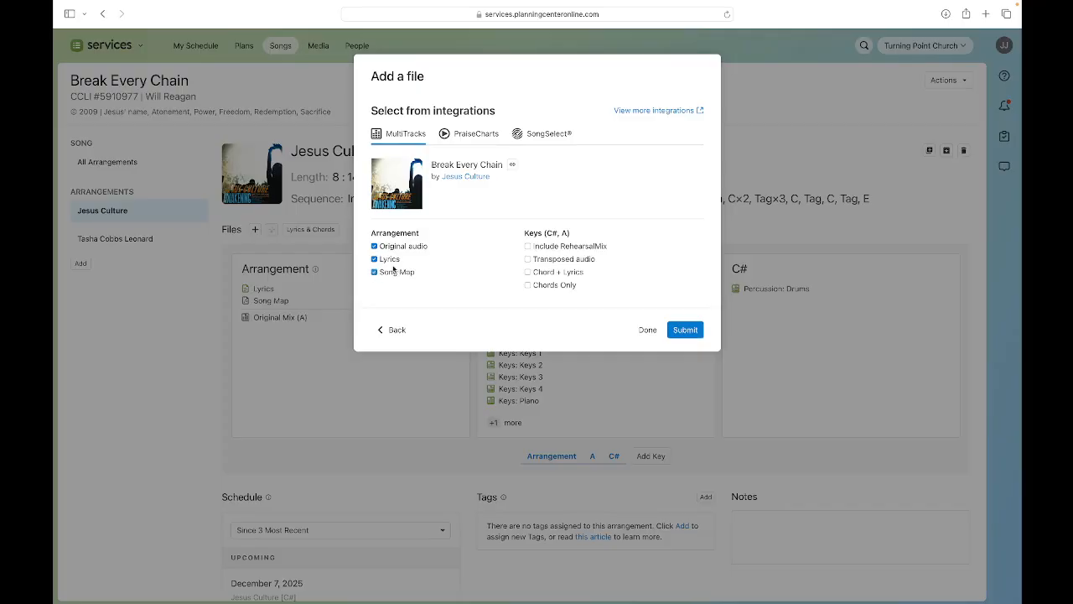
{"action": "left_click", "coordinate": [528, 246]}
{"action": "left_click", "coordinate": [527, 259]}
{"action": "left_click", "coordinate": [528, 273]}
{"action": "left_click", "coordinate": [527, 285]}
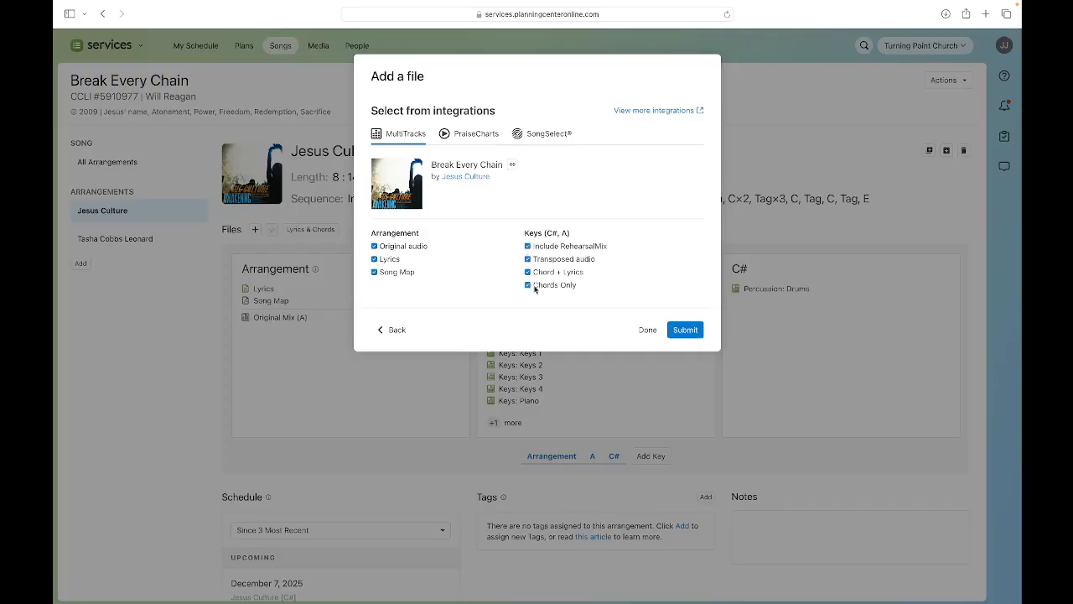
{"action": "left_click", "coordinate": [685, 330]}
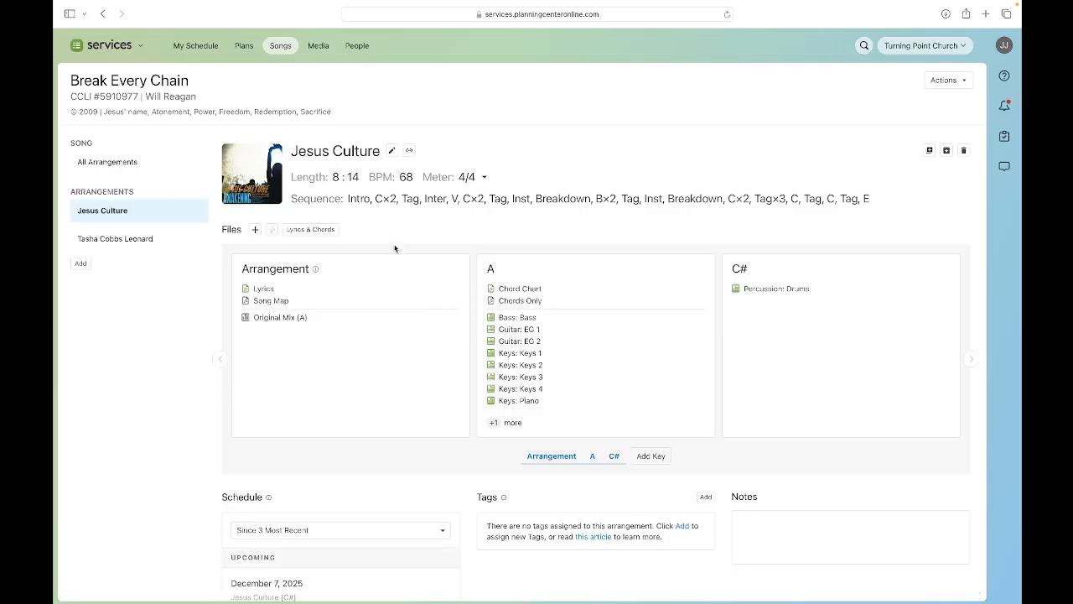
- Return to the matrix and set the key of "Break Every Chain" in the December 7, 2025 order to A
{"action": "left_click", "coordinate": [105, 14]}
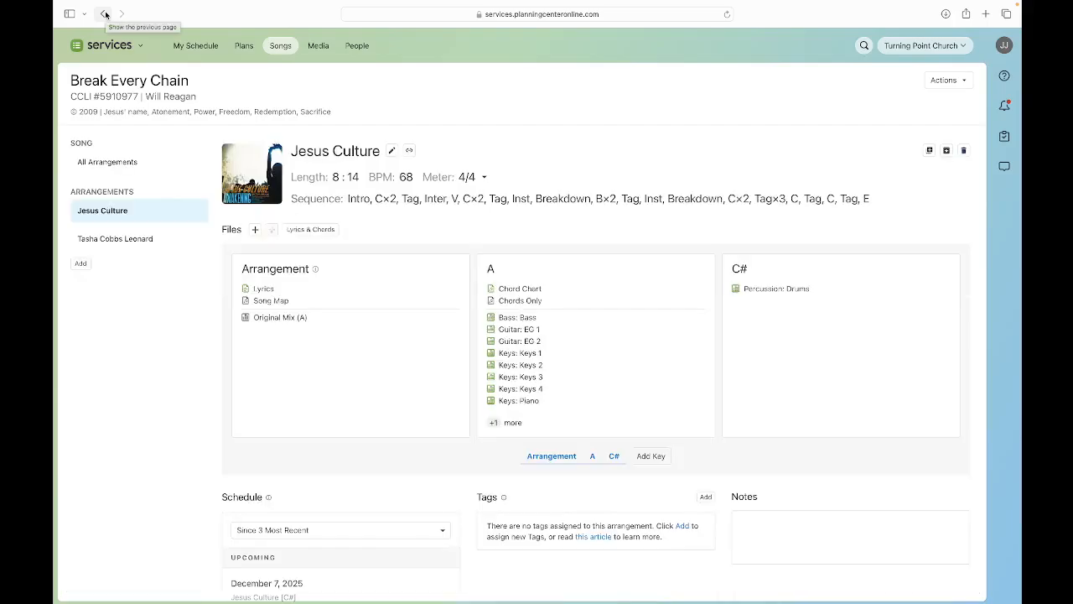
{"action": "left_click", "coordinate": [105, 14]}
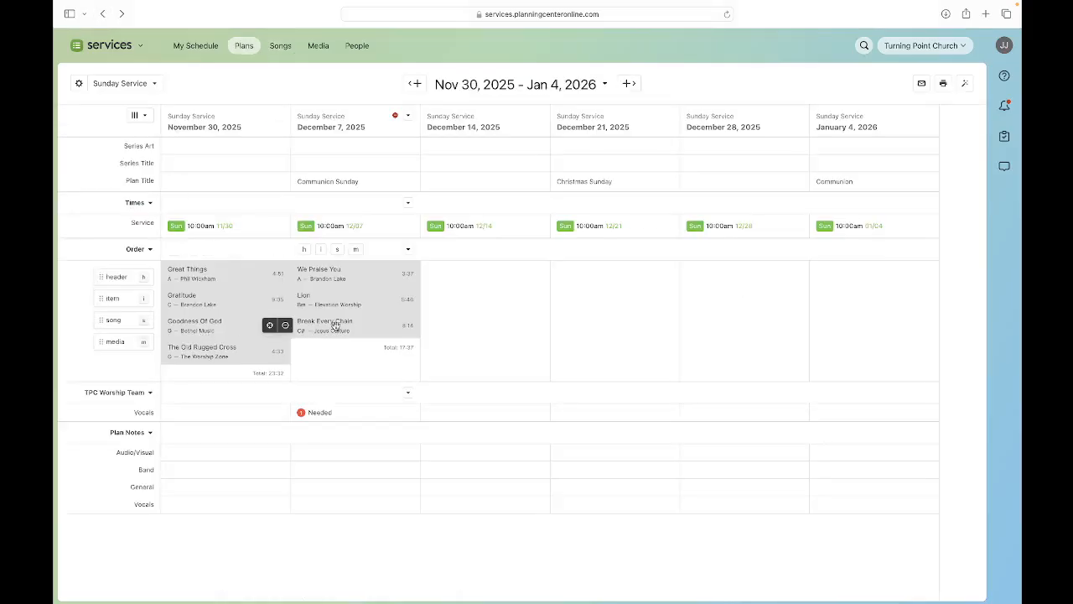
{"action": "left_click", "coordinate": [334, 325]}
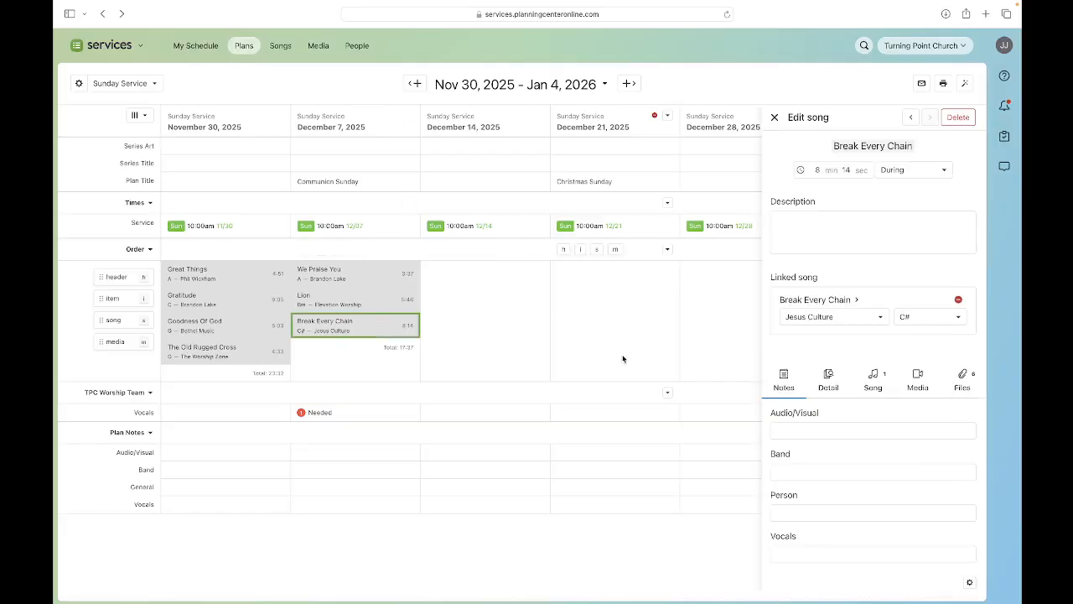
{"action": "left_click", "coordinate": [907, 324]}
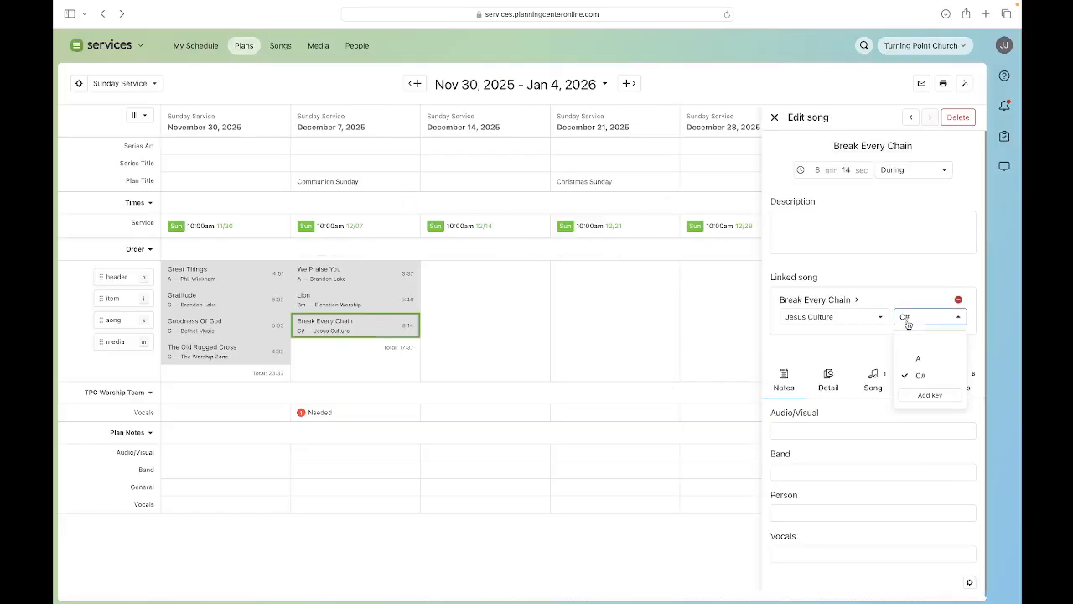
{"action": "left_click", "coordinate": [918, 358]}
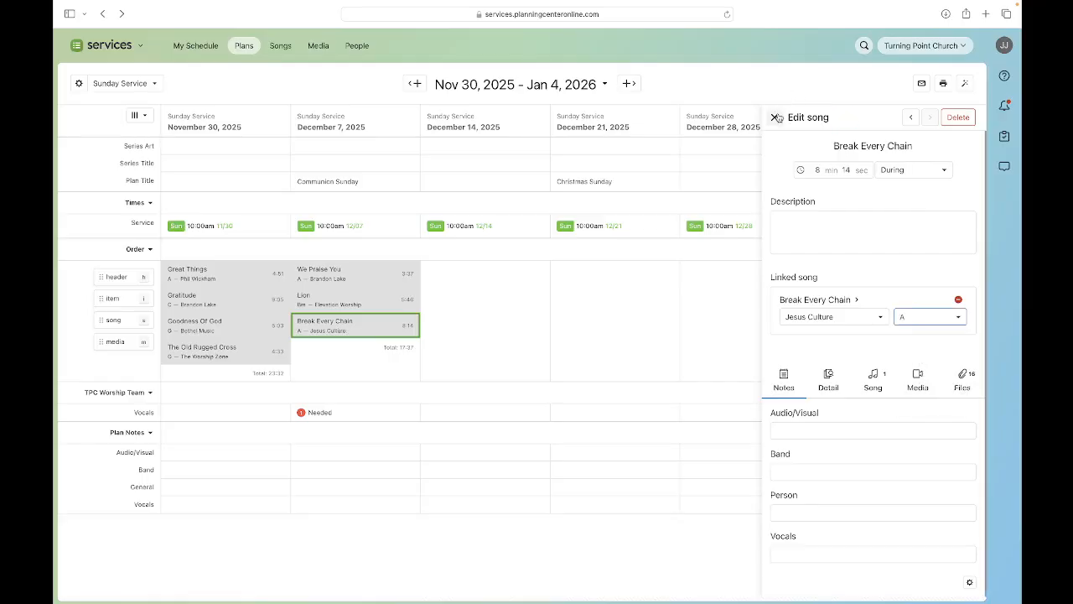
{"action": "left_click", "coordinate": [775, 118]}
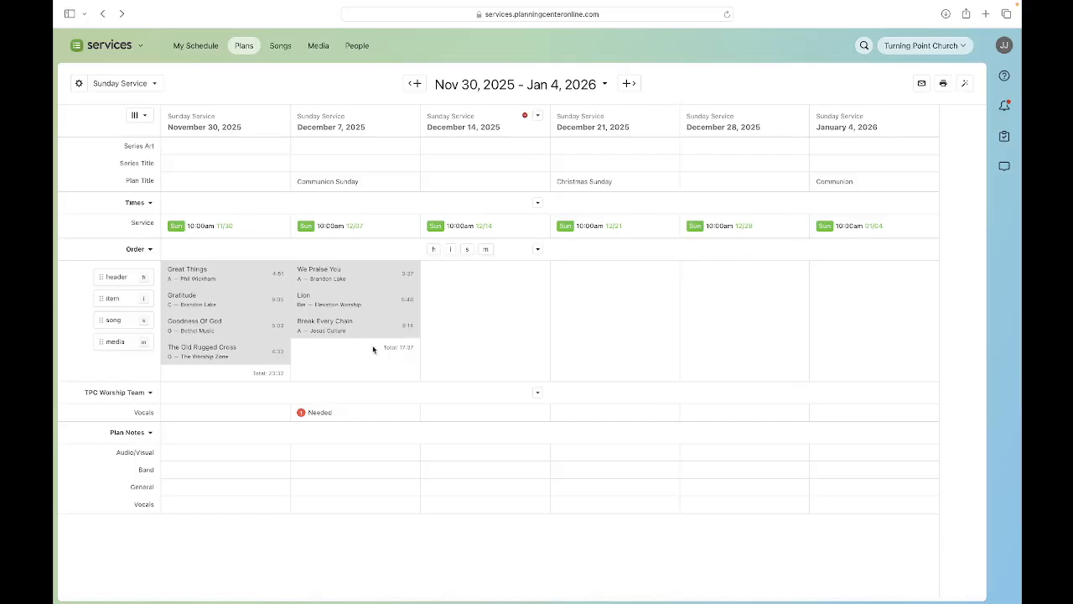
- Add the song "Firm Foundation (He Won't)" below "Break Every Chain" for December 7, 2025 and open its arrangement page
{"action": "left_click_drag", "start_coordinate": [122, 321], "coordinate": [318, 359]}
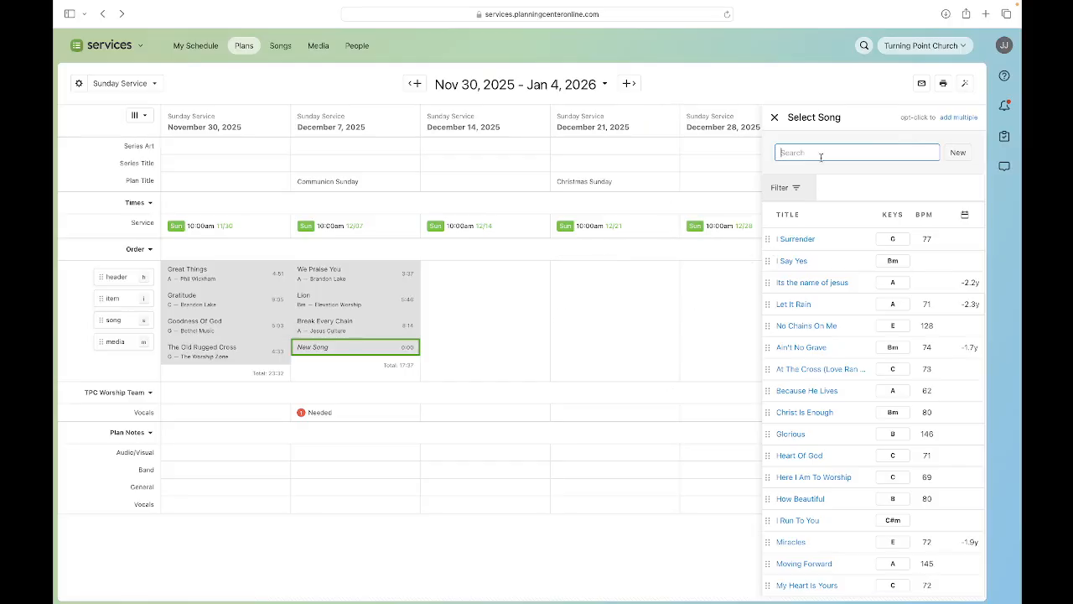
{"action": "type", "text": "firm found"}
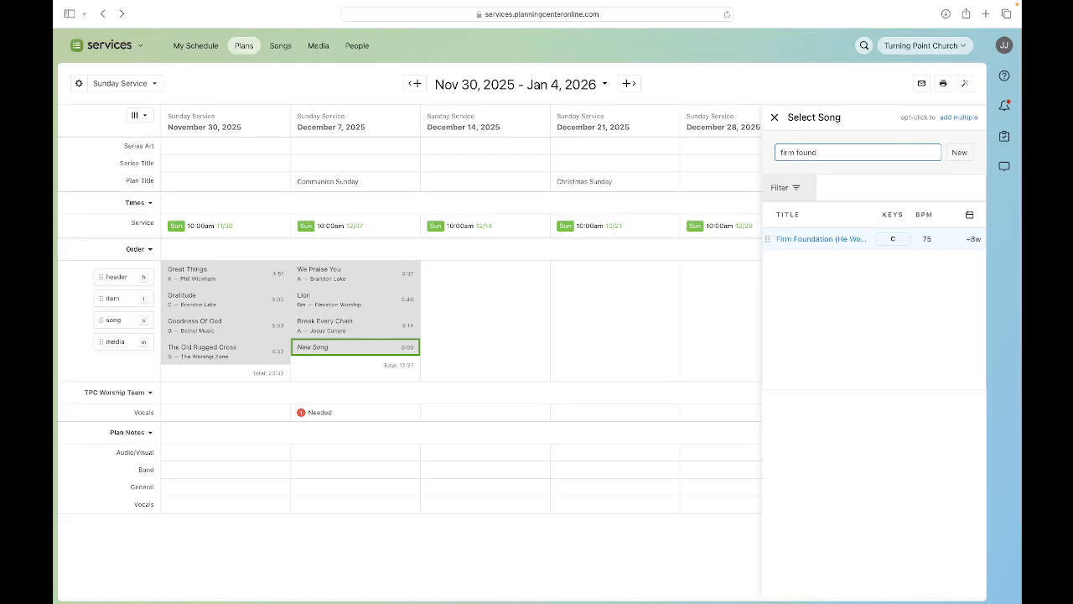
{"action": "left_click", "coordinate": [813, 241]}
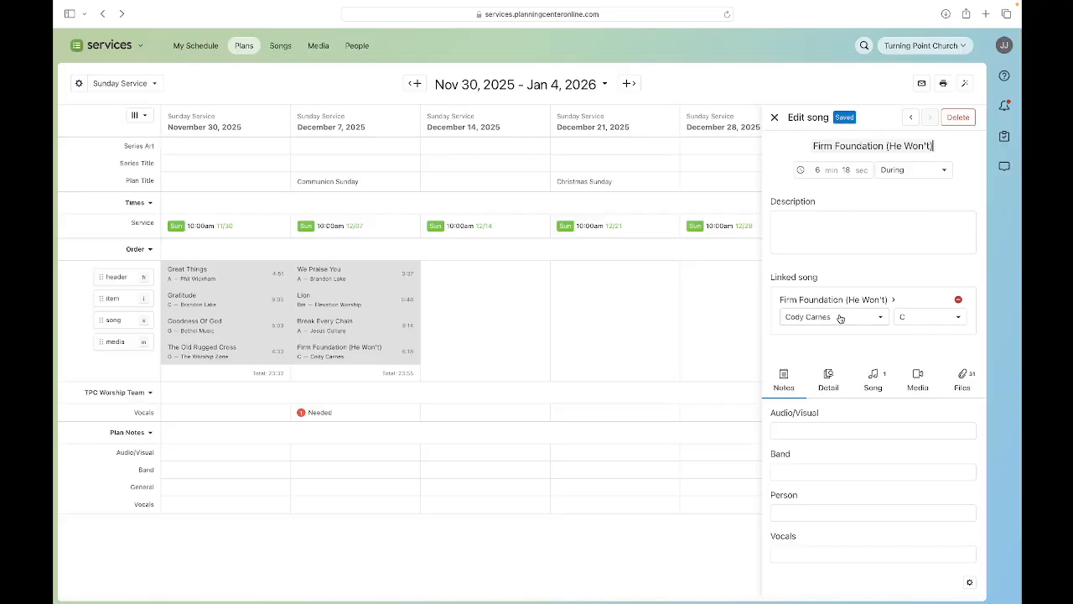
{"action": "left_click", "coordinate": [873, 381]}
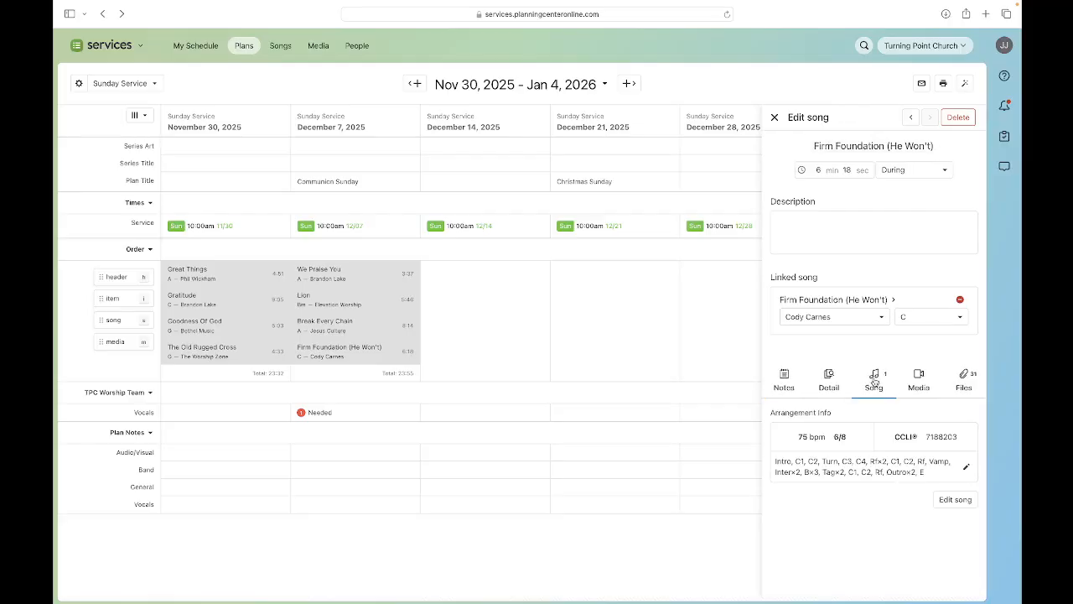
{"action": "left_click", "coordinate": [953, 499]}
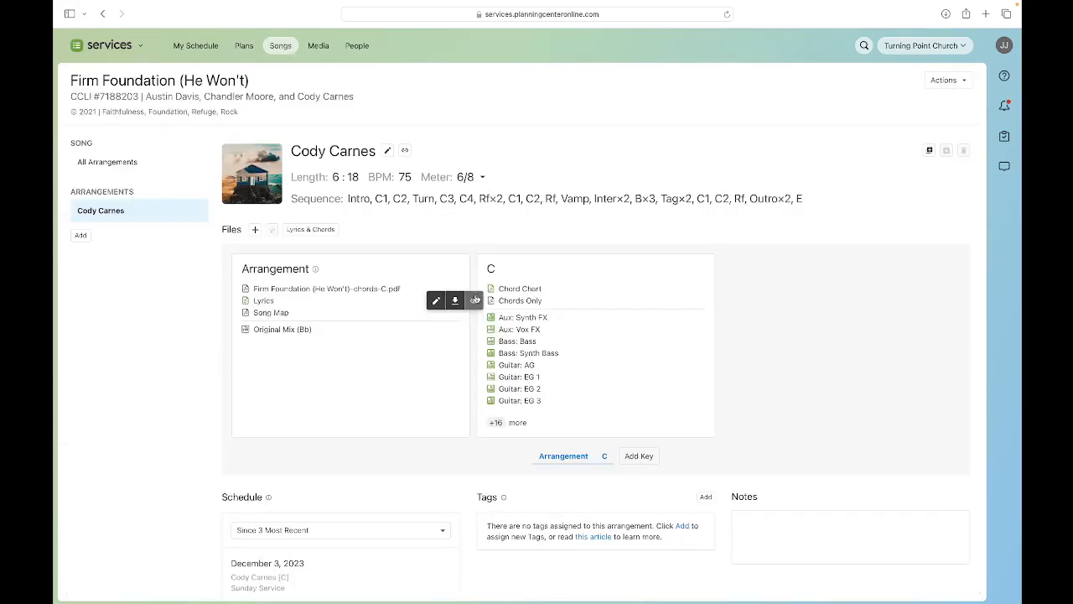
- Import all MultiTracks arrangement files and all key files, including RehearsalMix, into the "Firm Foundation (He Won't)" arrangement
{"action": "left_click", "coordinate": [254, 229]}
{"action": "left_click", "coordinate": [426, 233]}
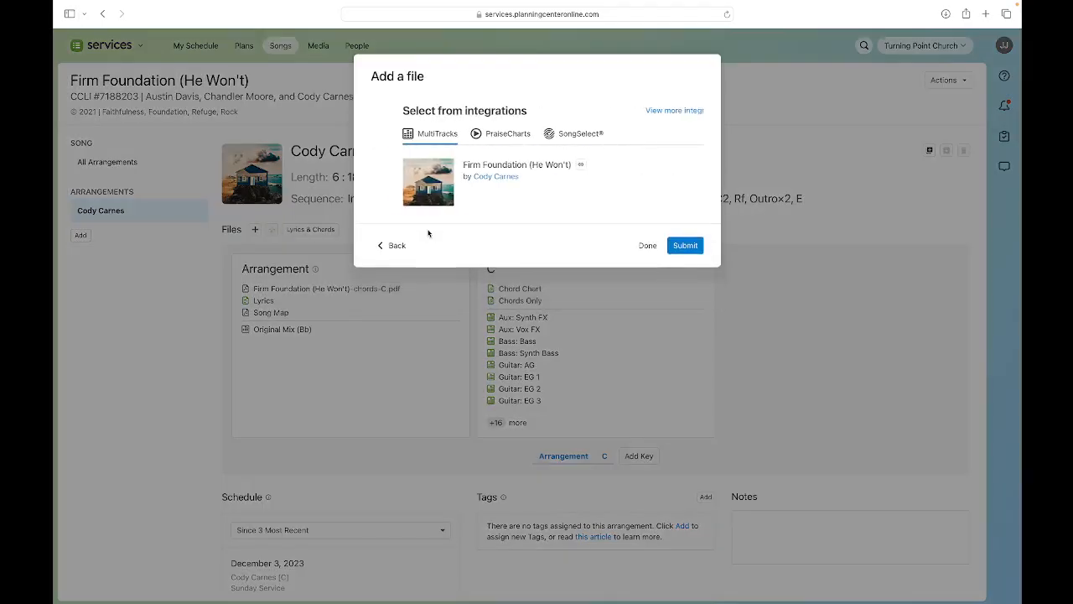
{"action": "left_click", "coordinate": [375, 246]}
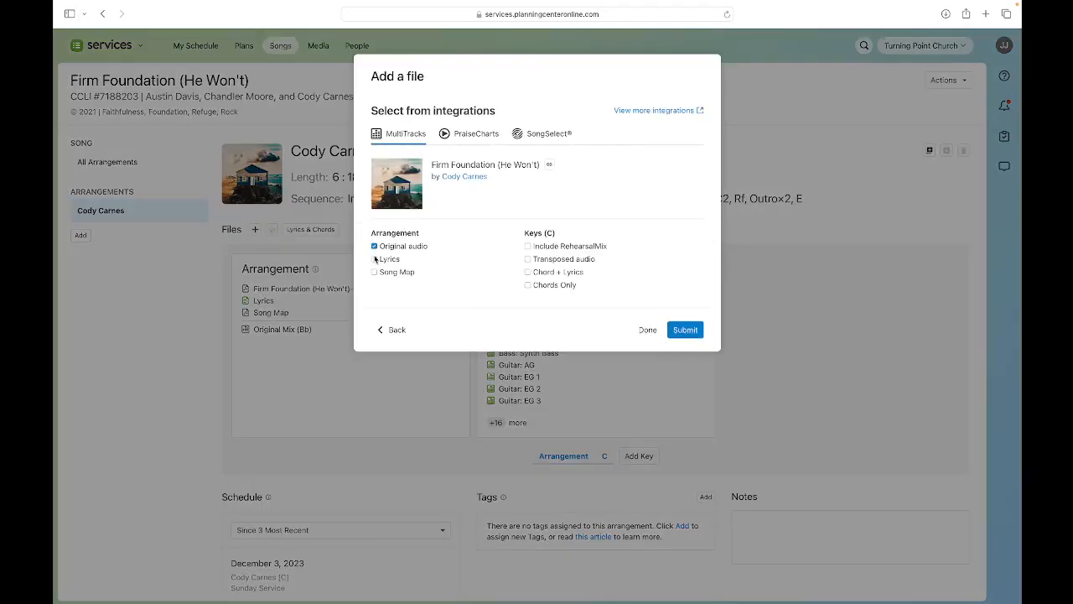
{"action": "left_click", "coordinate": [375, 259]}
{"action": "left_click", "coordinate": [375, 271]}
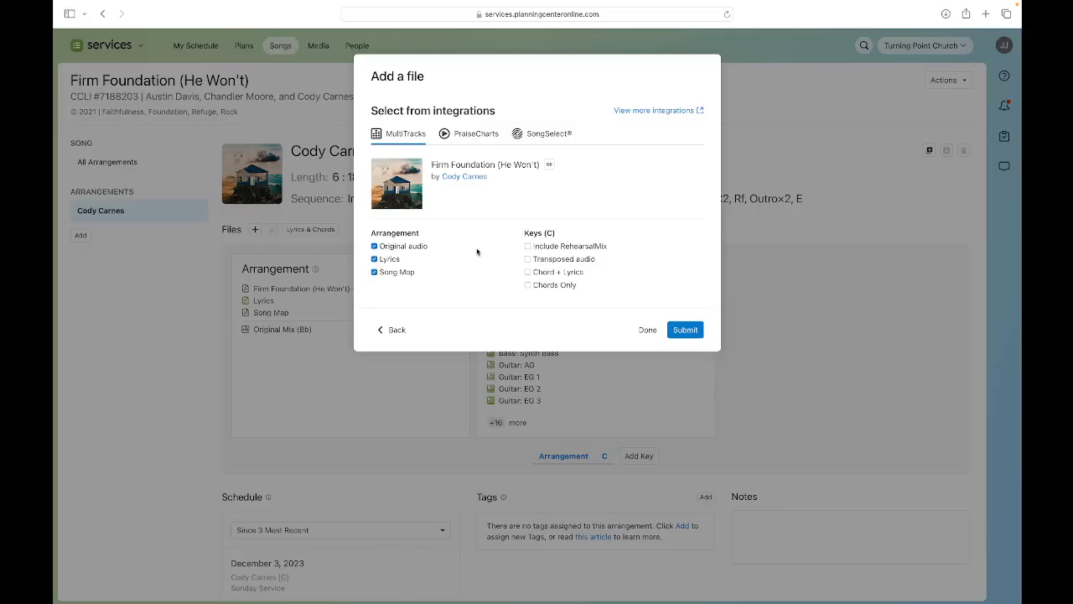
{"action": "left_click", "coordinate": [528, 247]}
{"action": "left_click", "coordinate": [528, 259]}
{"action": "left_click", "coordinate": [528, 272]}
{"action": "left_click", "coordinate": [529, 286]}
{"action": "left_click", "coordinate": [671, 331]}
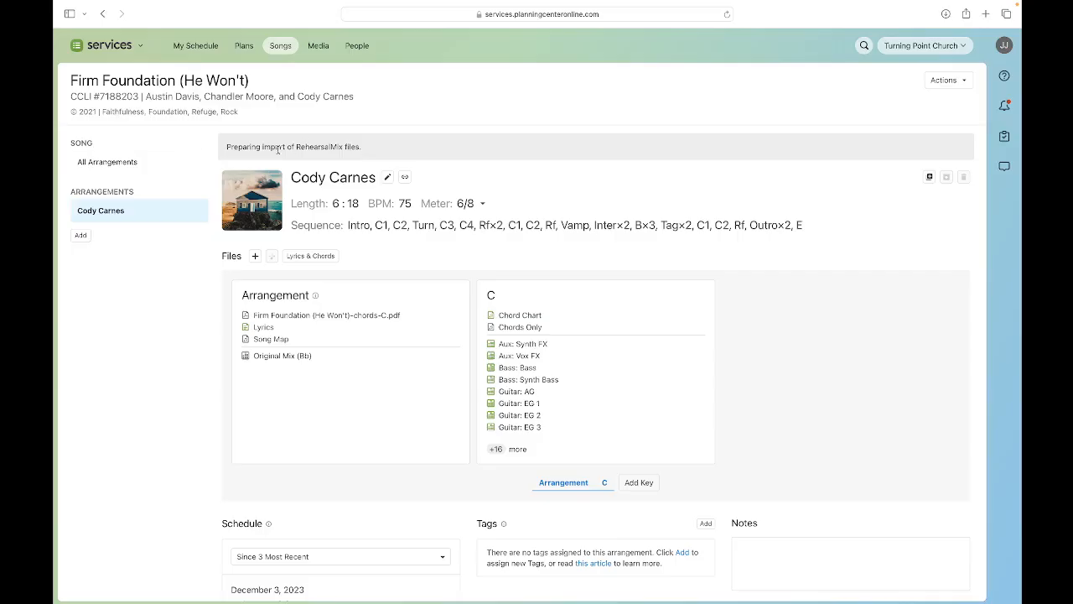
- Return to the December 7, 2025 Communion Sunday plan and open the TPC Worship Team's needed positions
{"action": "left_click", "coordinate": [104, 14]}
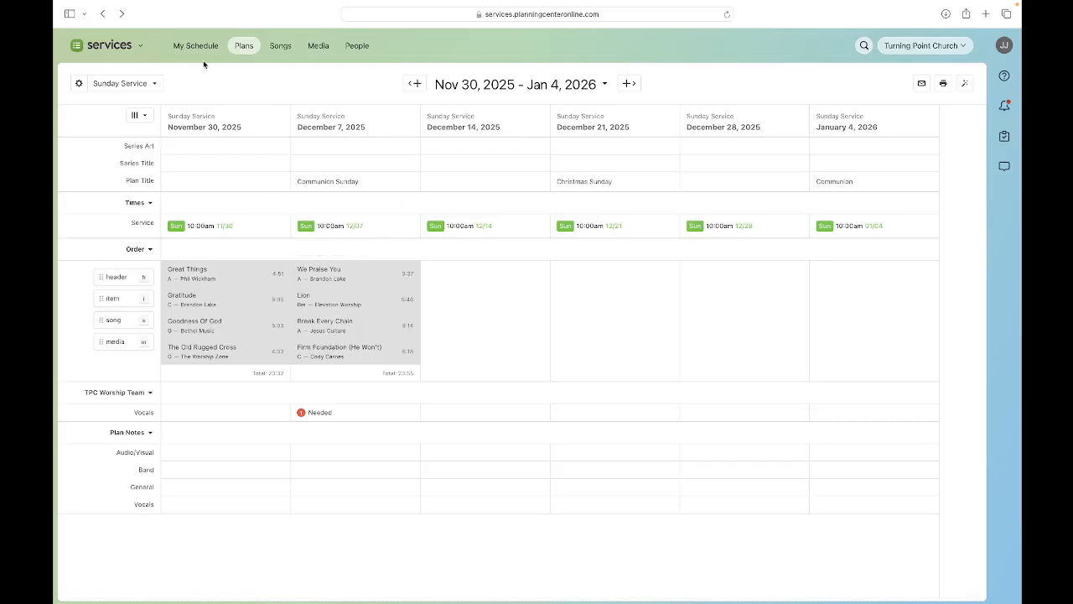
{"action": "left_click", "coordinate": [102, 15]}
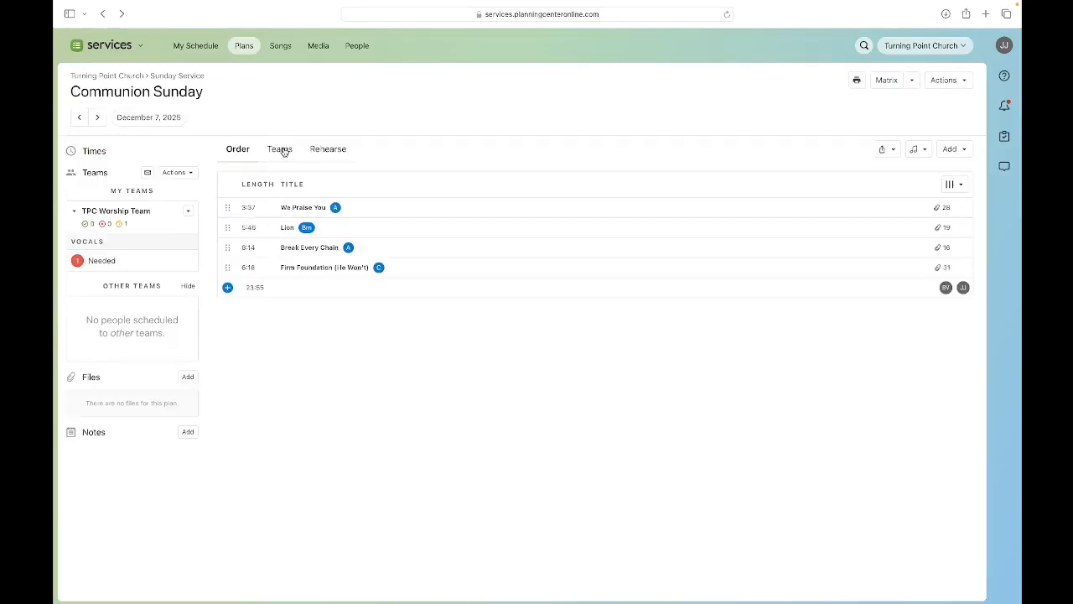
{"action": "left_click", "coordinate": [281, 149]}
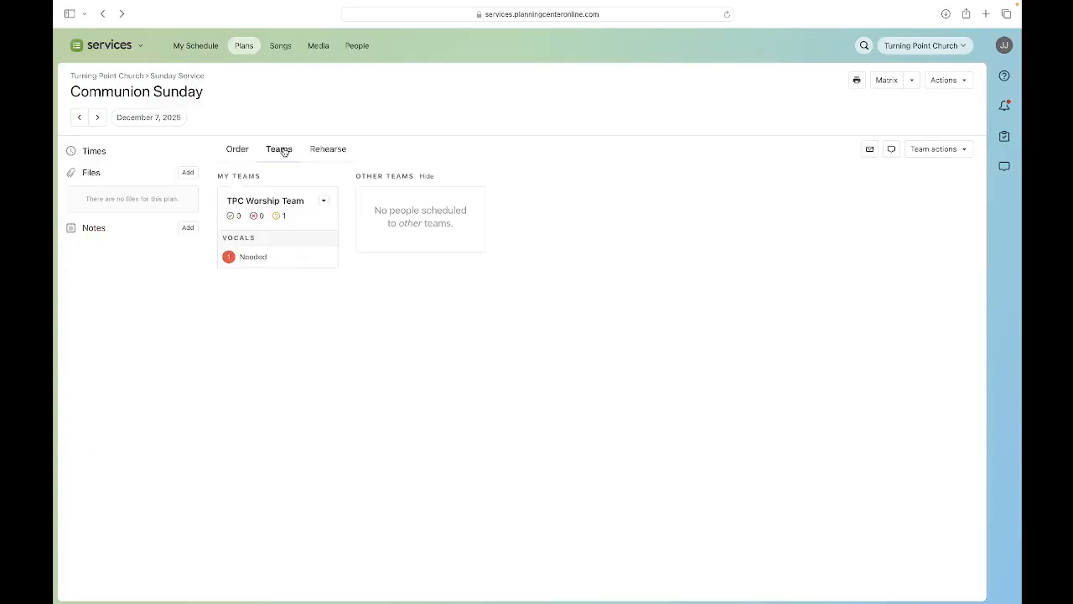
{"action": "left_click", "coordinate": [324, 204]}
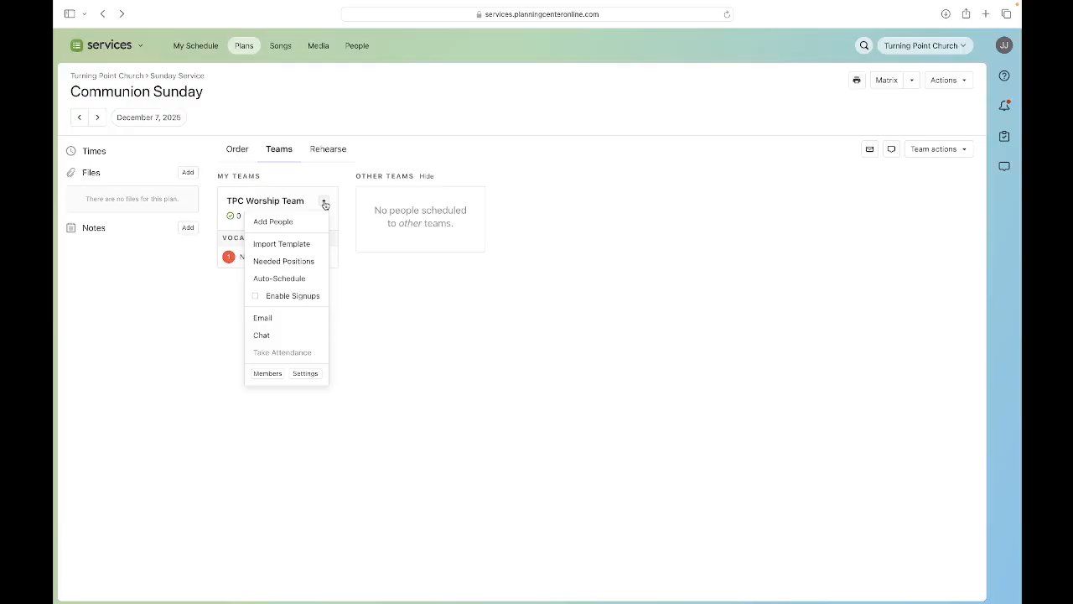
{"action": "left_click", "coordinate": [418, 299]}
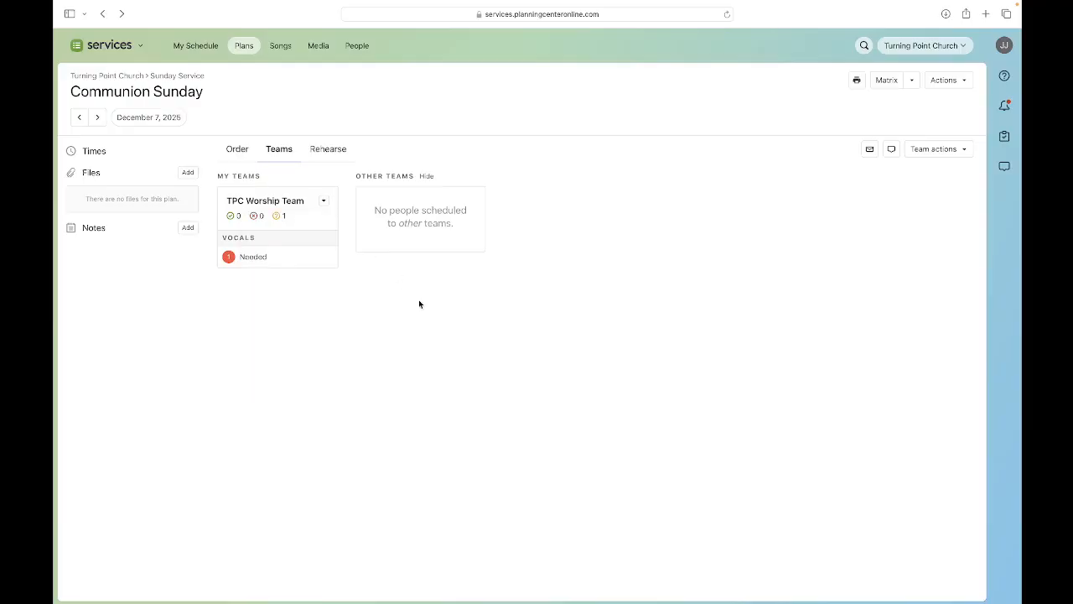
{"action": "left_click", "coordinate": [323, 204]}
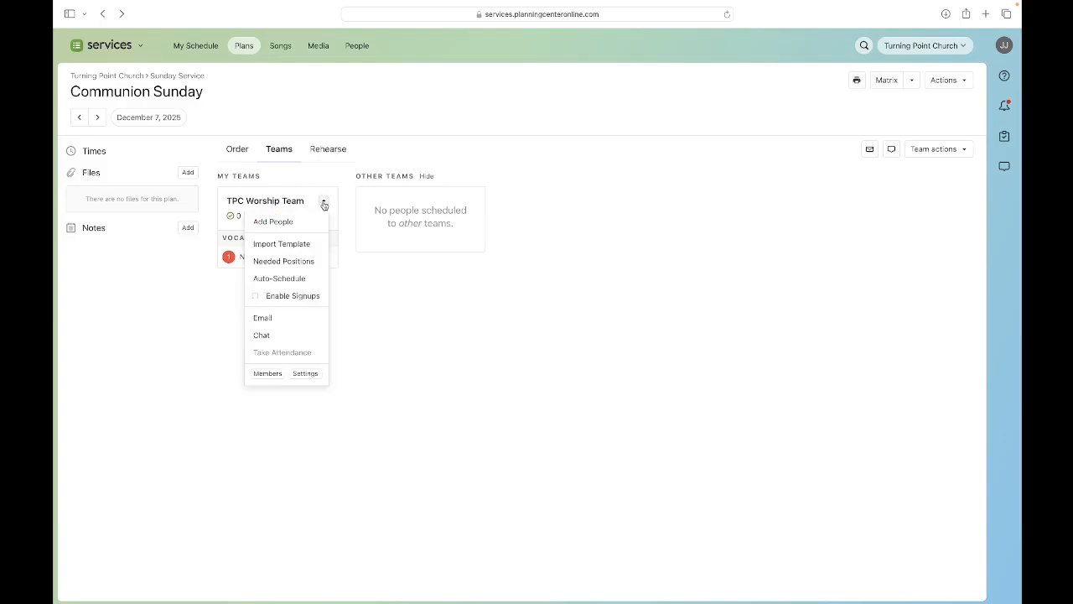
{"action": "left_click", "coordinate": [284, 260]}
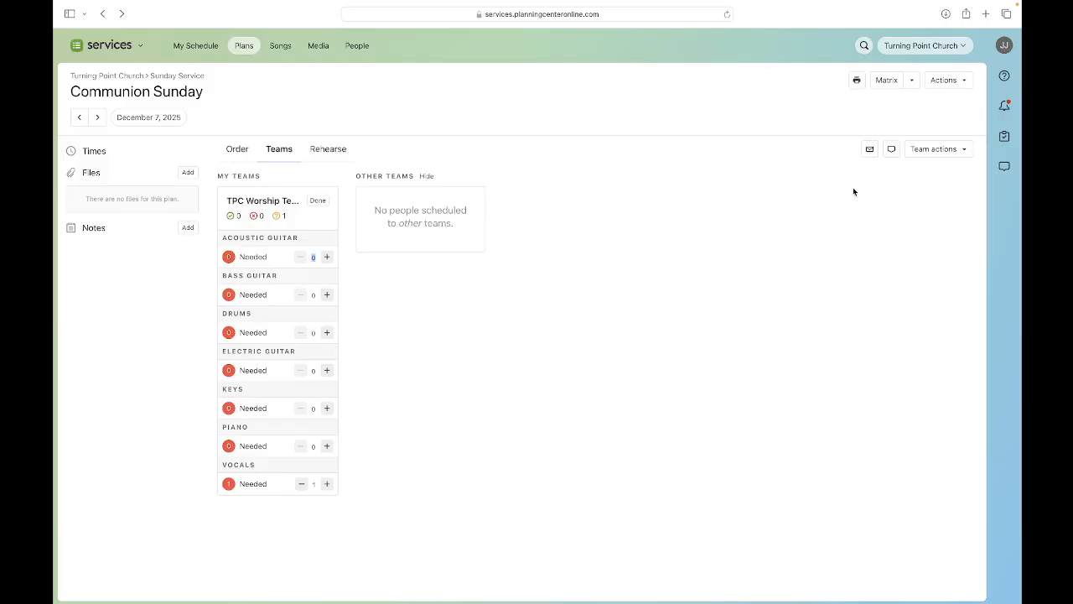
- Review the needed positions for all teams, try different Vocals counts for the TPC Worship Team, and leave the count at 1
{"action": "left_click", "coordinate": [934, 148]}
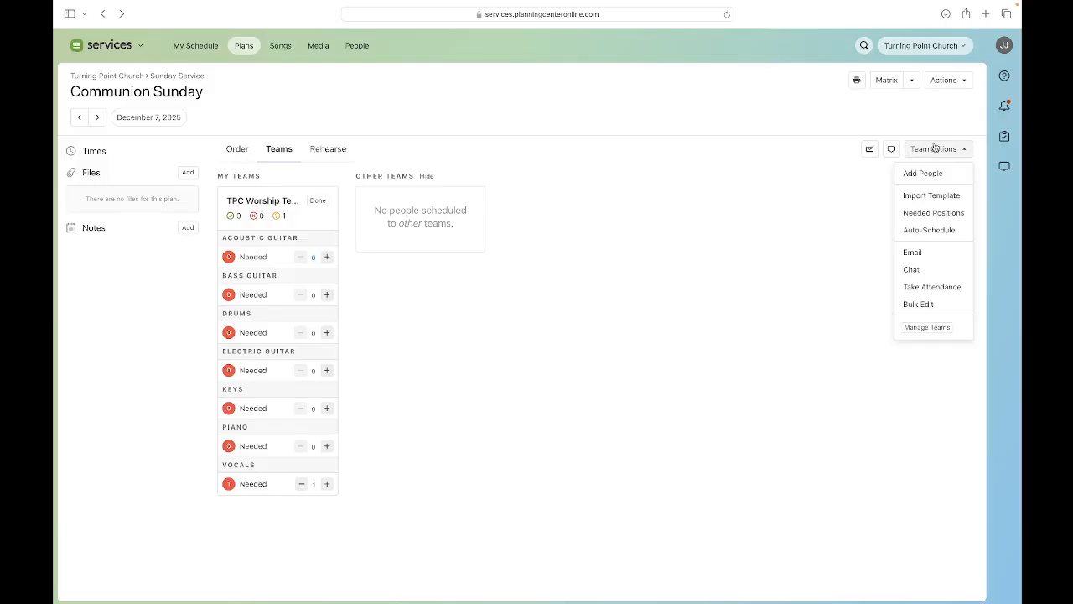
{"action": "left_click", "coordinate": [930, 214]}
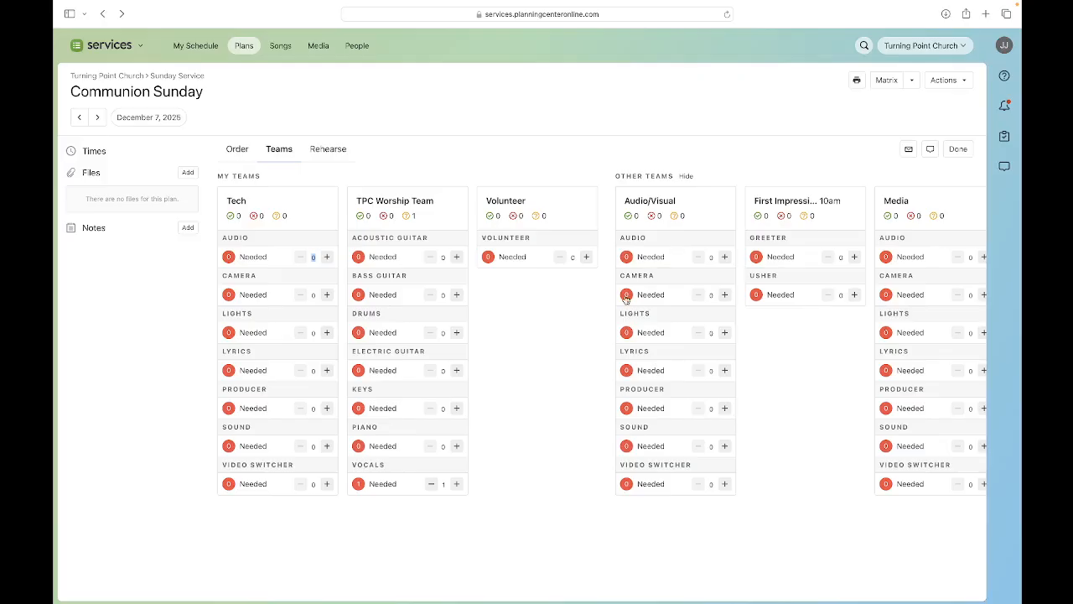
{"action": "scroll", "coordinate": [588, 339], "scroll_direction": "right", "scroll_amount": 10}
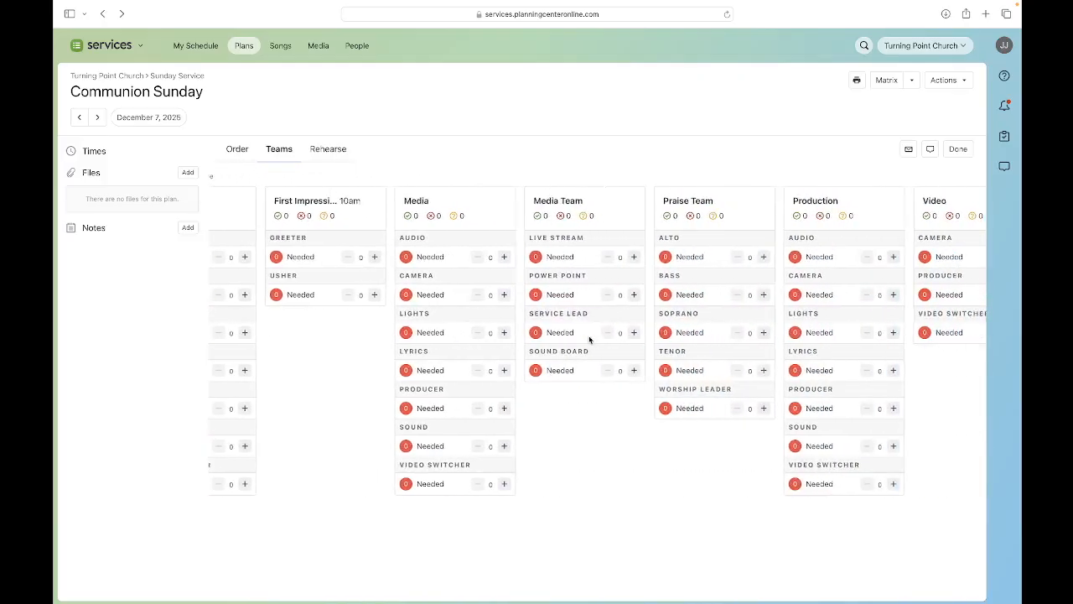
{"action": "scroll", "coordinate": [589, 339], "scroll_direction": "left", "scroll_amount": 10}
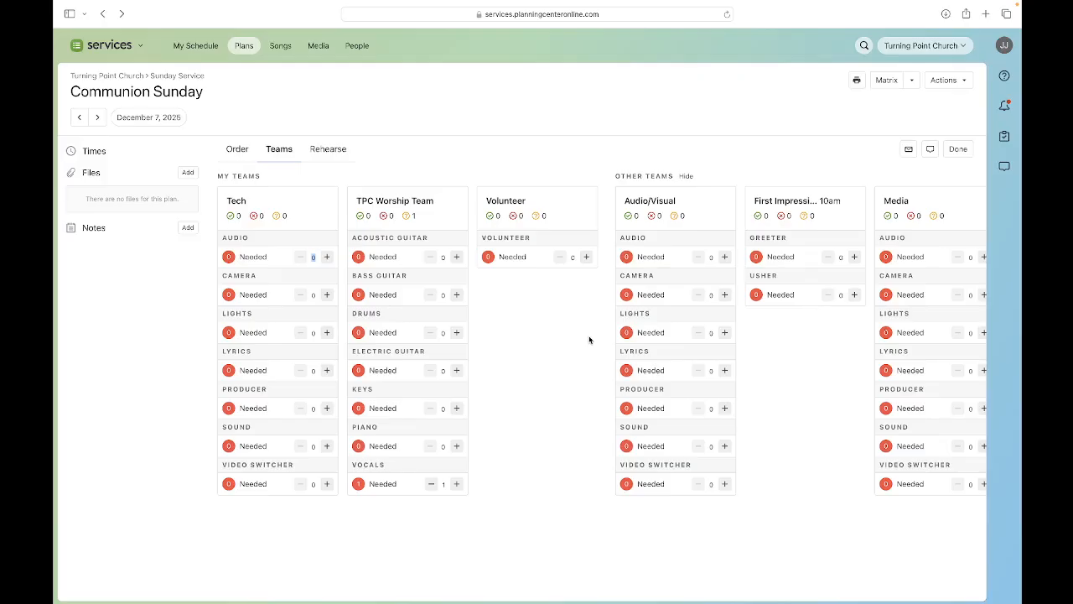
{"action": "left_click", "coordinate": [429, 484]}
{"action": "left_click", "coordinate": [456, 485]}
{"action": "left_click", "coordinate": [459, 487]}
{"action": "left_click", "coordinate": [433, 489]}
{"action": "left_click", "coordinate": [958, 149]}
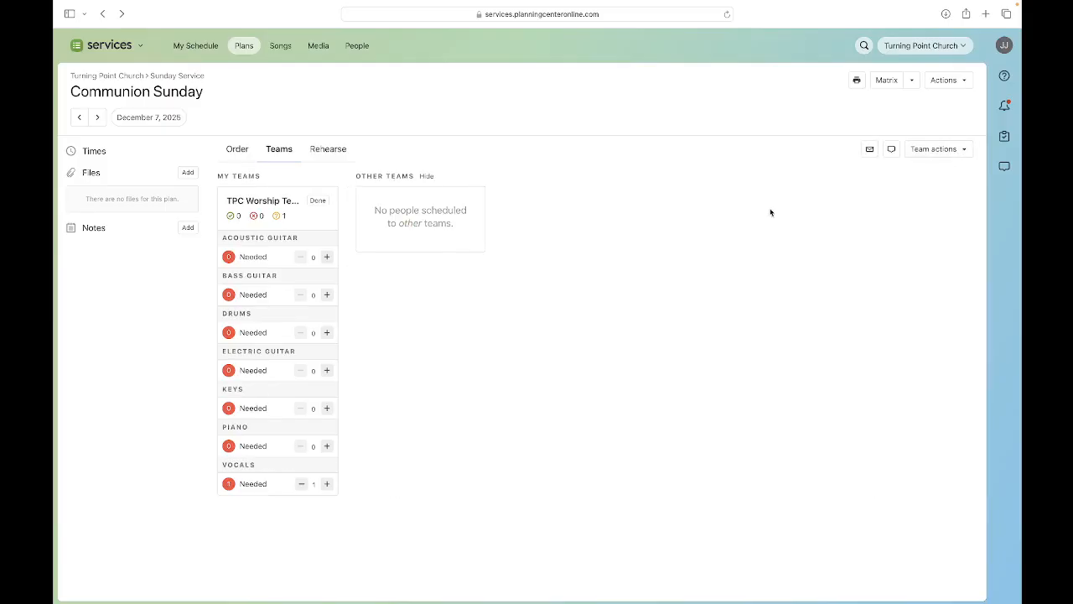
{"action": "left_click", "coordinate": [317, 202]}
- Assign a new person to the open Vocals position of the TPC Worship Team by searching for their first name
{"action": "mouse_move", "coordinate": [251, 255]}
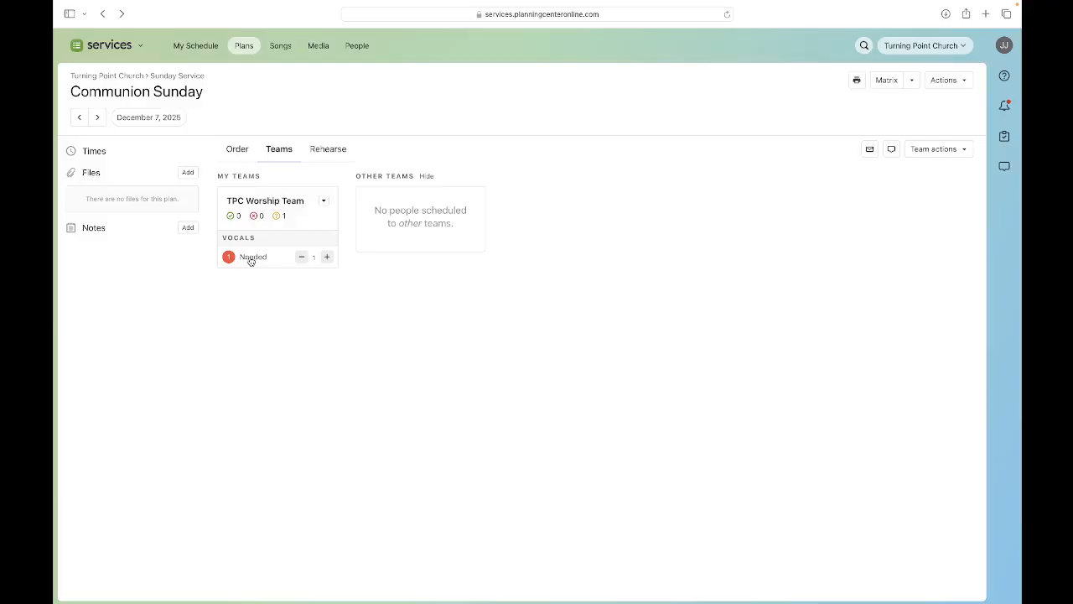
{"action": "left_click", "coordinate": [250, 259]}
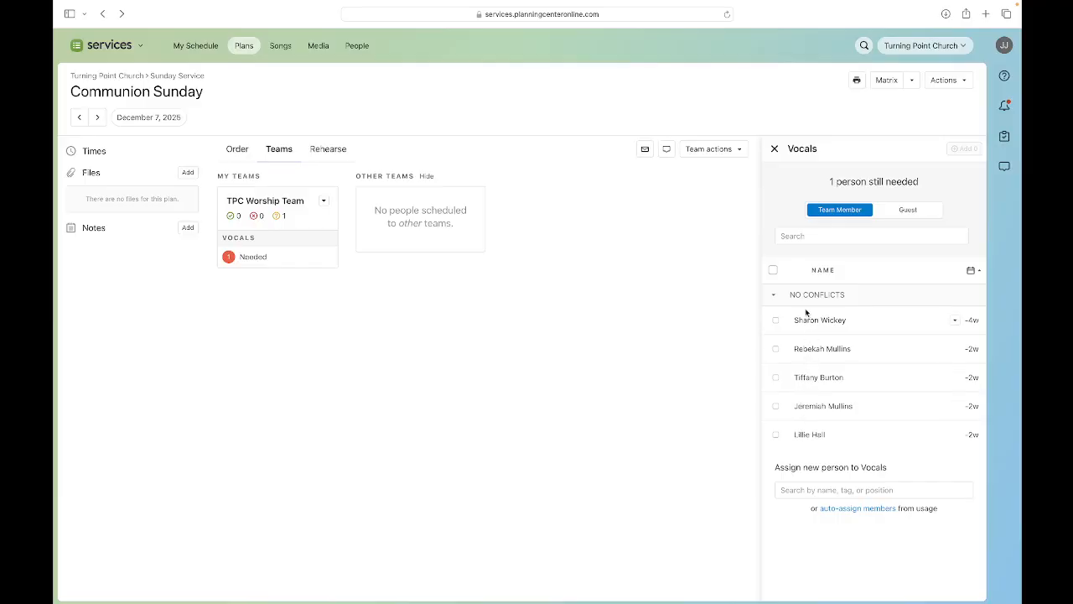
{"action": "left_click", "coordinate": [814, 488]}
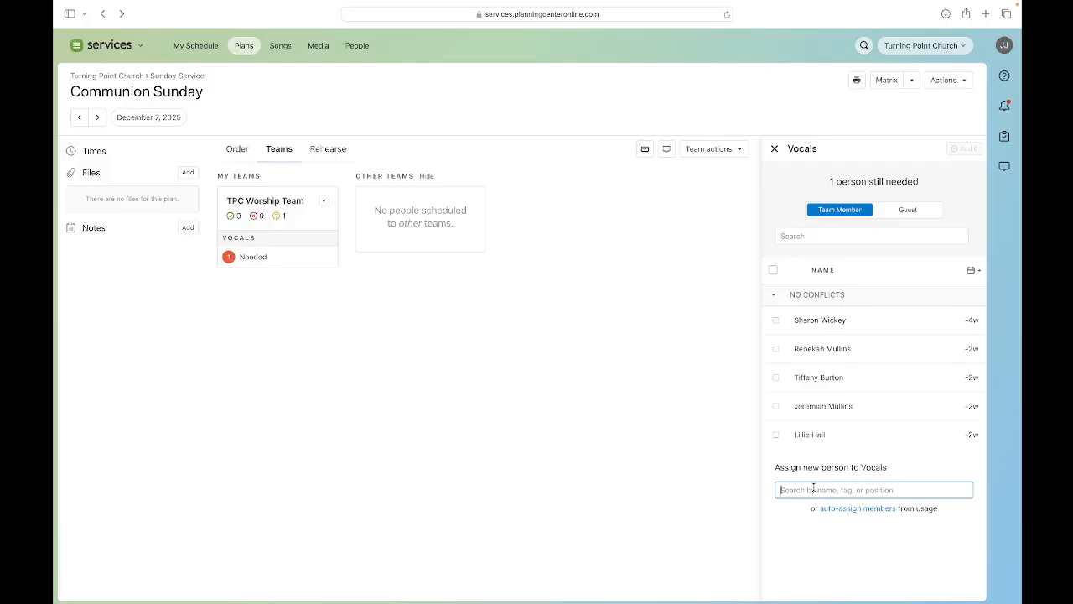
{"action": "type", "text": "brian"}
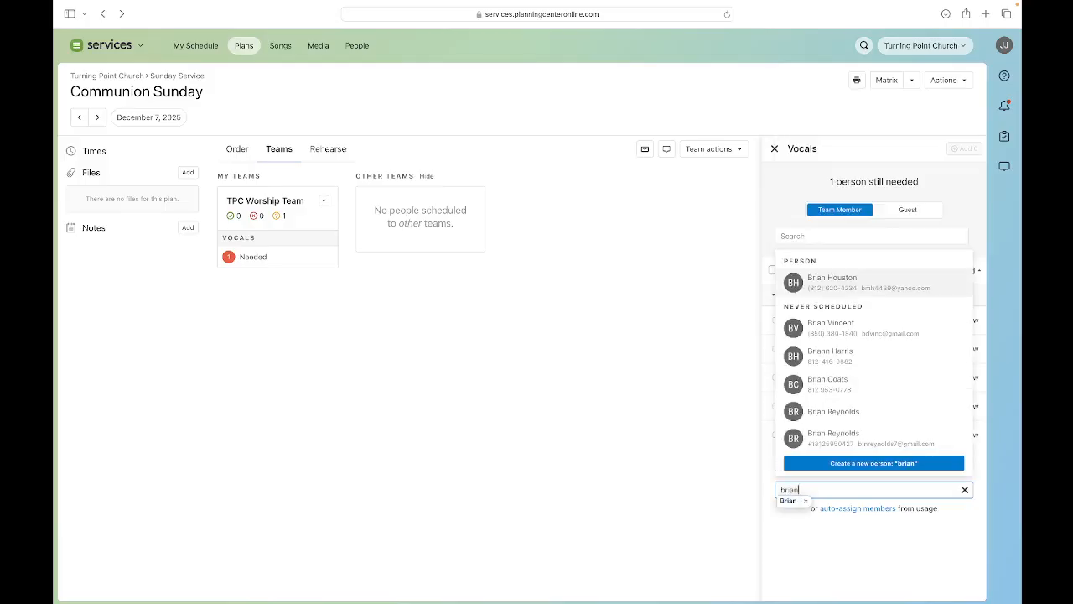
{"action": "left_click", "coordinate": [854, 329]}
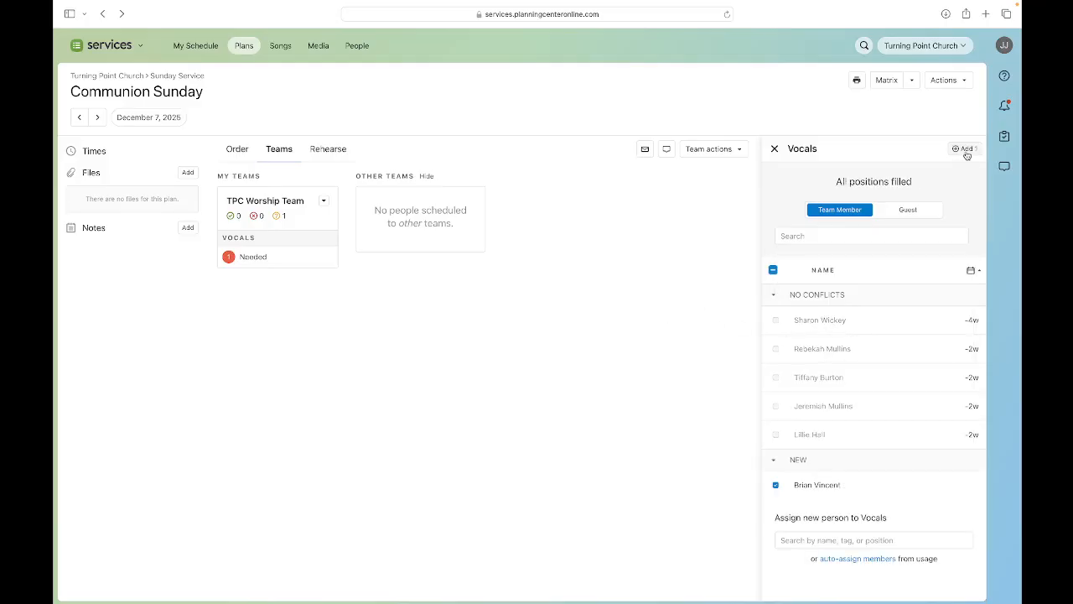
{"action": "left_click", "coordinate": [967, 149]}
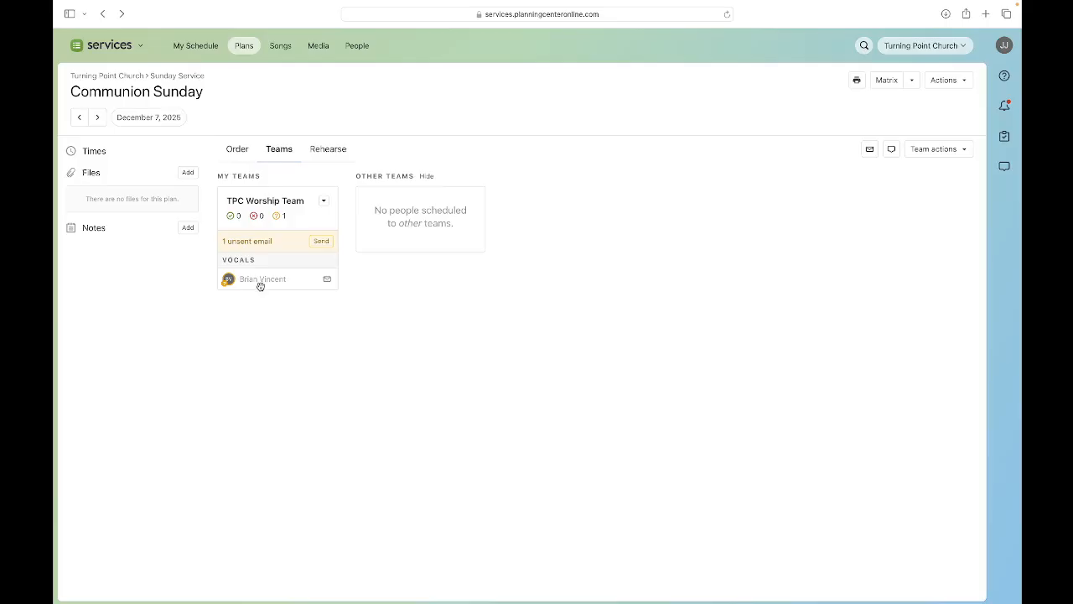
- Send the scheduled vocalist the "December 7, 2025 Request" using the Planning Center Scheduling Email template
{"action": "mouse_move", "coordinate": [256, 283]}
{"action": "left_click", "coordinate": [321, 242]}
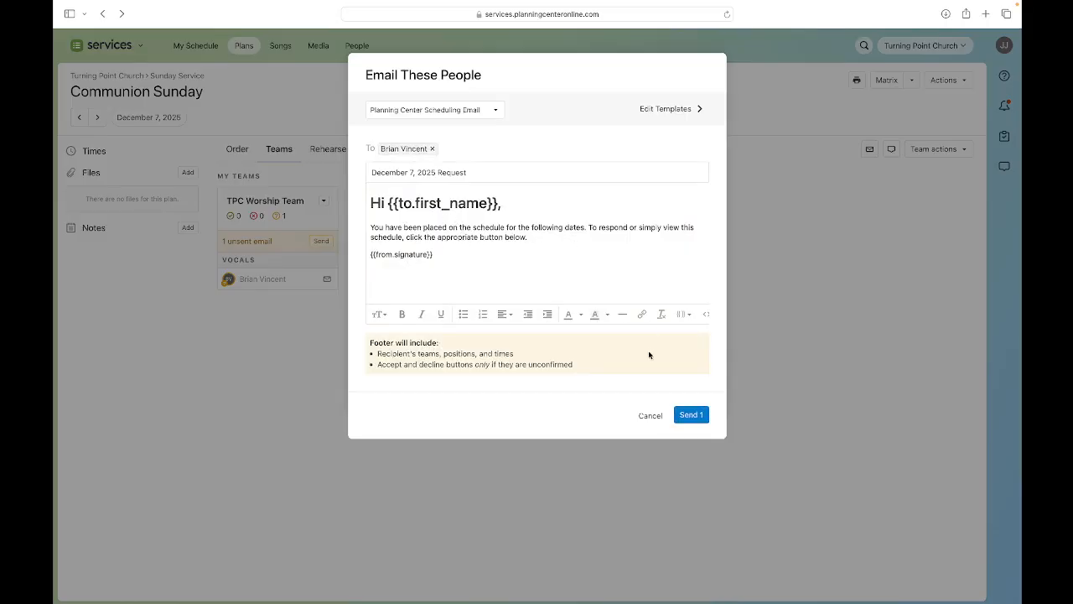
{"action": "left_click", "coordinate": [690, 414]}
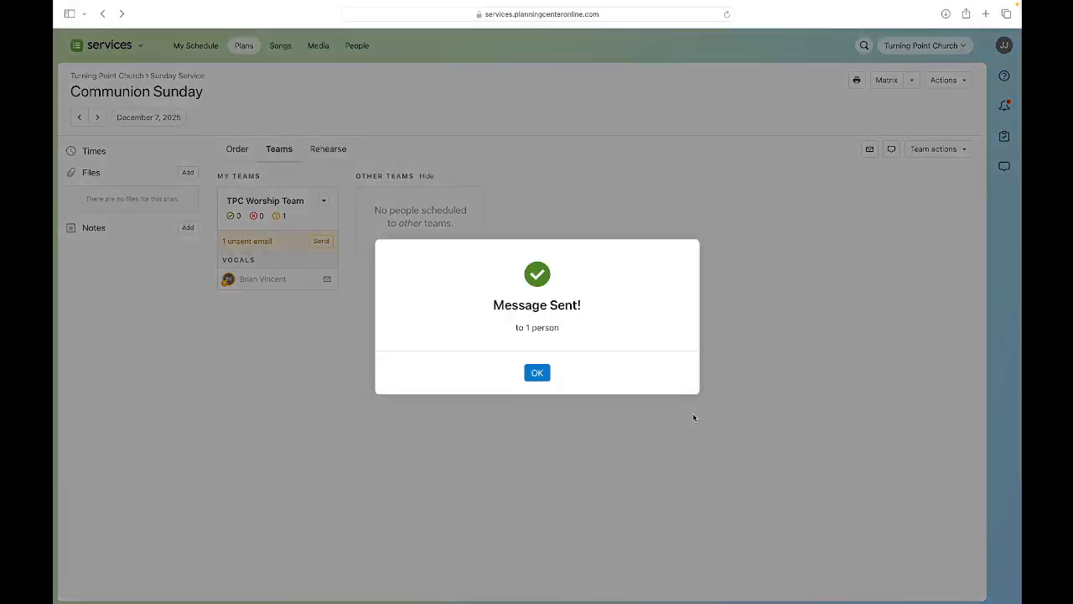
{"action": "left_click", "coordinate": [536, 372]}
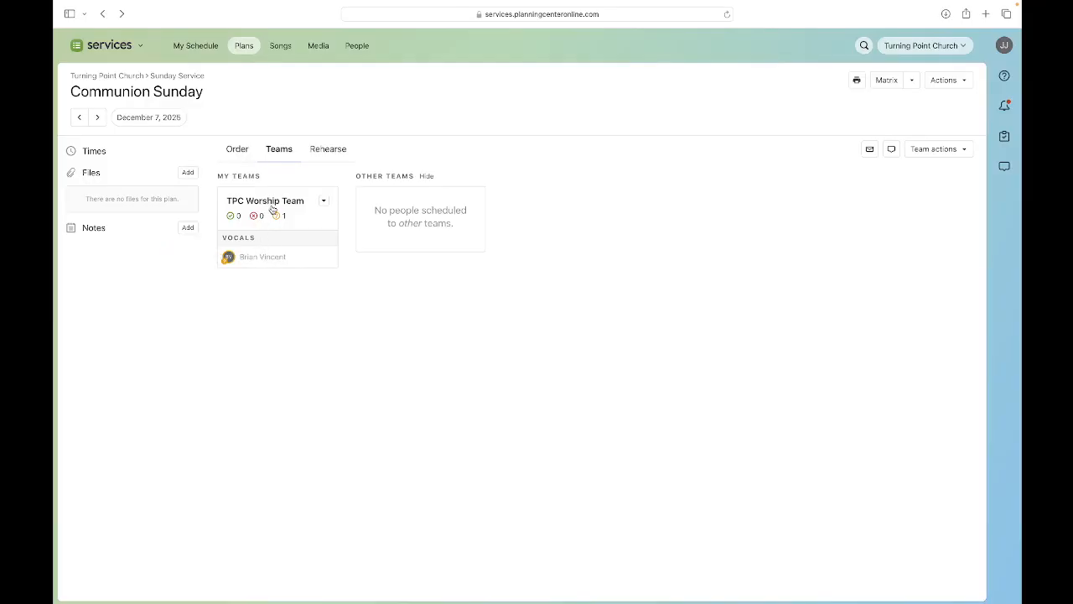
- Remove the scheduled vocalist from the TPC Worship Team in the December 7, 2025 plan
{"action": "mouse_move", "coordinate": [268, 259]}
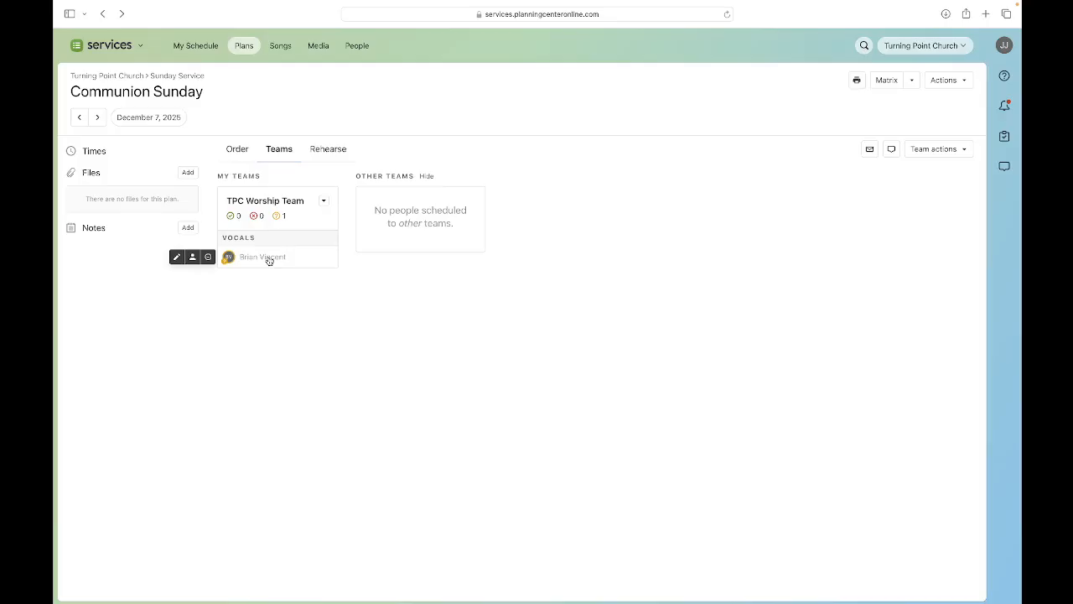
{"action": "left_click", "coordinate": [209, 258]}
{"action": "left_click", "coordinate": [560, 373]}
- Set the TPC Worship Team's needed Vocals to 0 and return to the plan's order
{"action": "left_click", "coordinate": [324, 201]}
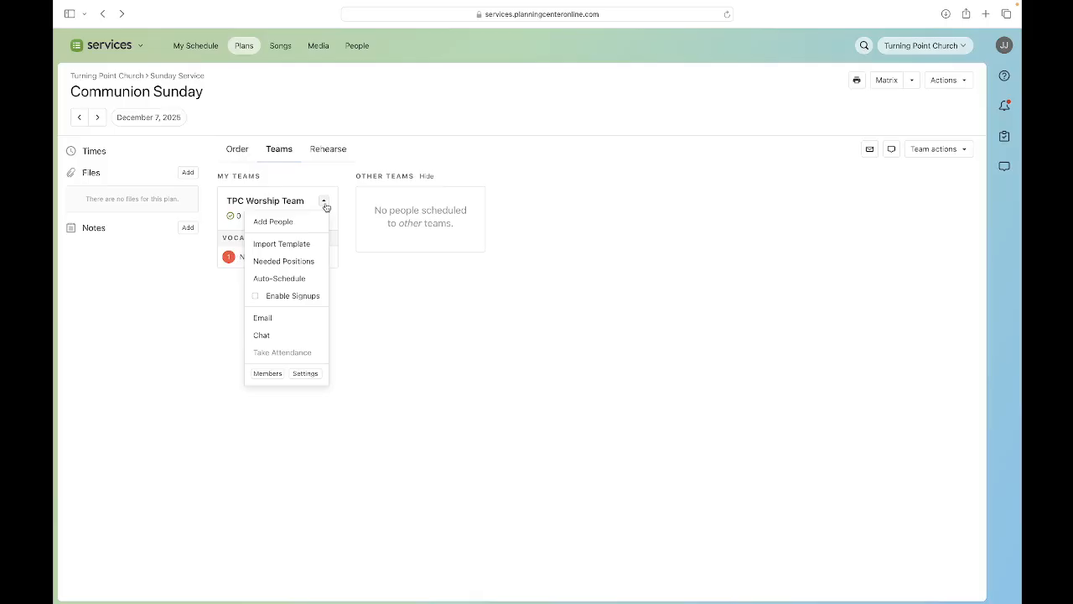
{"action": "left_click", "coordinate": [306, 261]}
{"action": "left_click", "coordinate": [303, 484]}
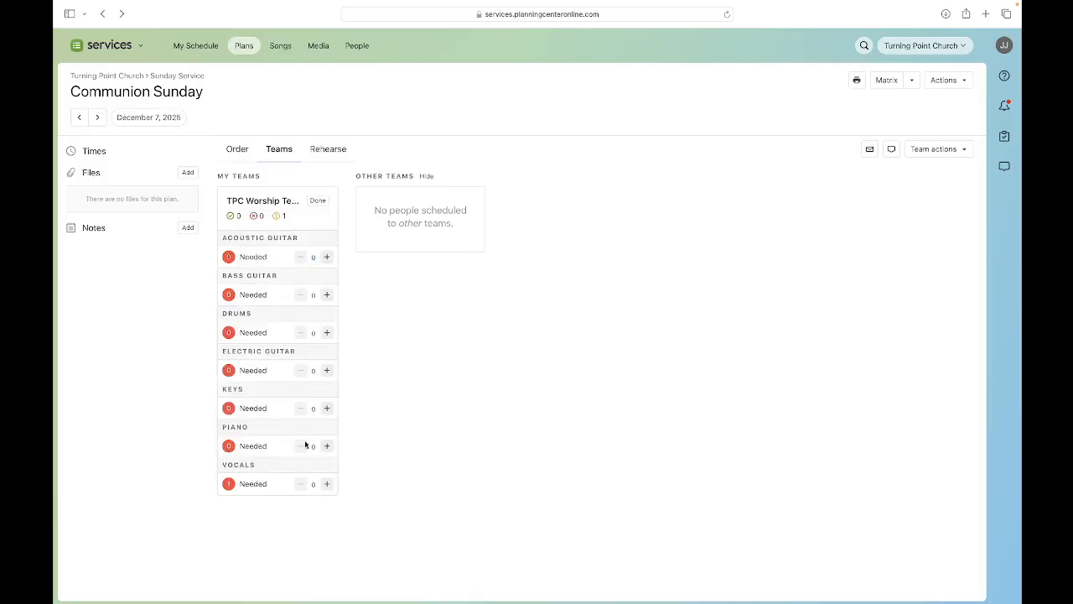
{"action": "left_click", "coordinate": [318, 200]}
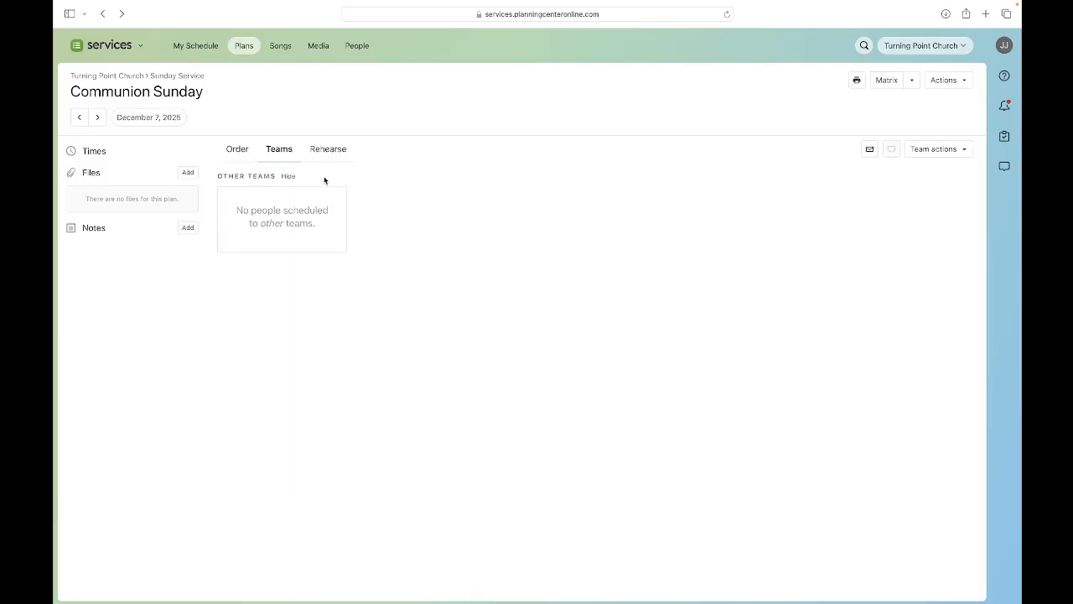
{"action": "left_click", "coordinate": [240, 151]}
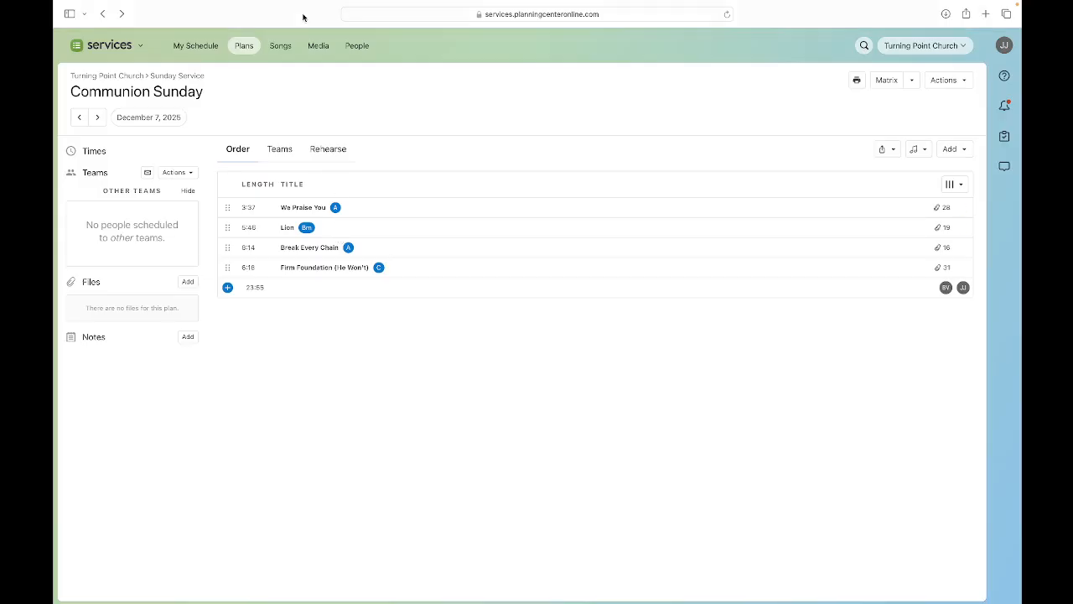
- Add the song "I Speak Jesus" by Charity Gayle to the song library from the MultiTracks results
{"action": "mouse_move", "coordinate": [139, 5]}
{"action": "mouse_move", "coordinate": [263, 79]}
{"action": "left_click", "coordinate": [285, 48]}
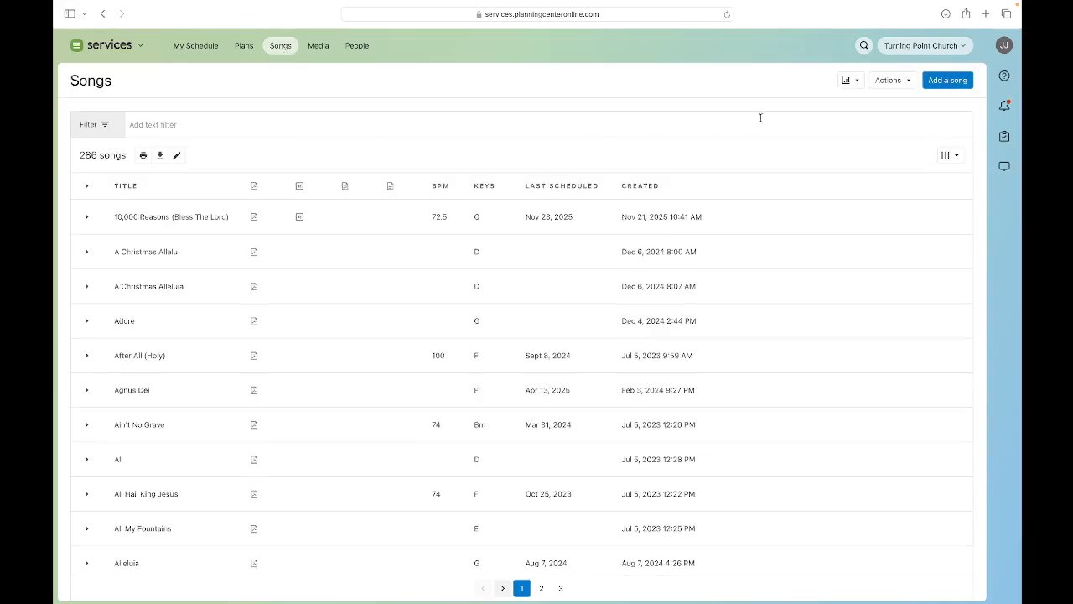
{"action": "left_click", "coordinate": [952, 81]}
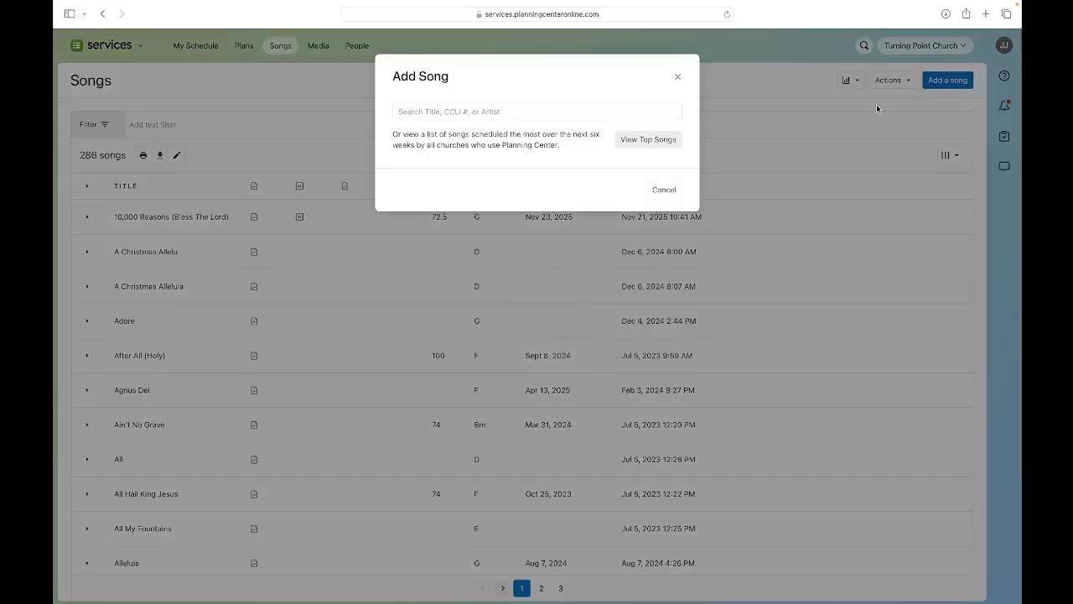
{"action": "left_click", "coordinate": [501, 112]}
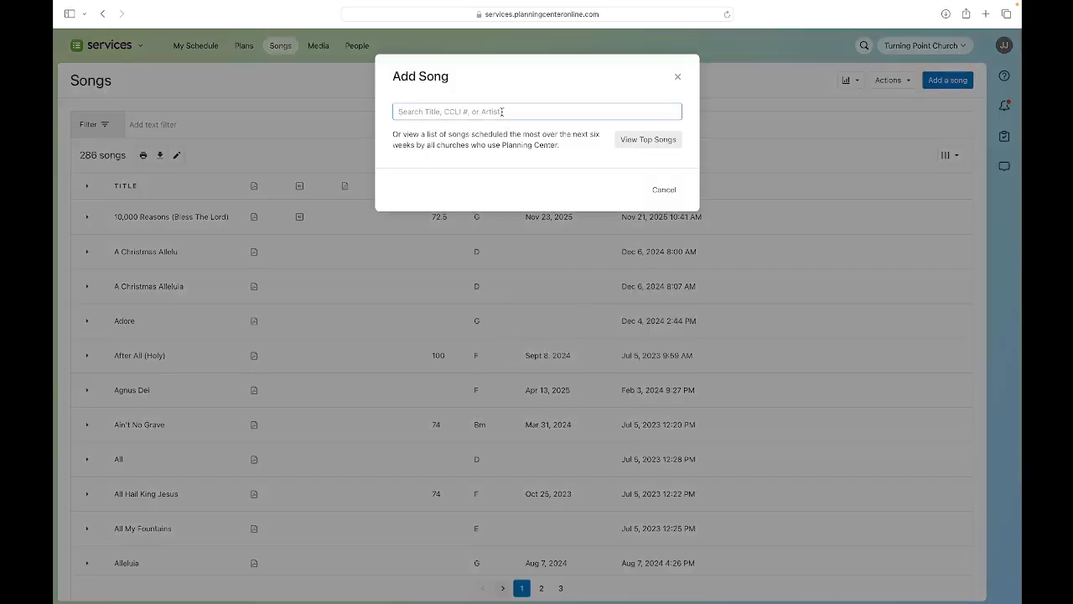
{"action": "type", "text": "I speak jes"}
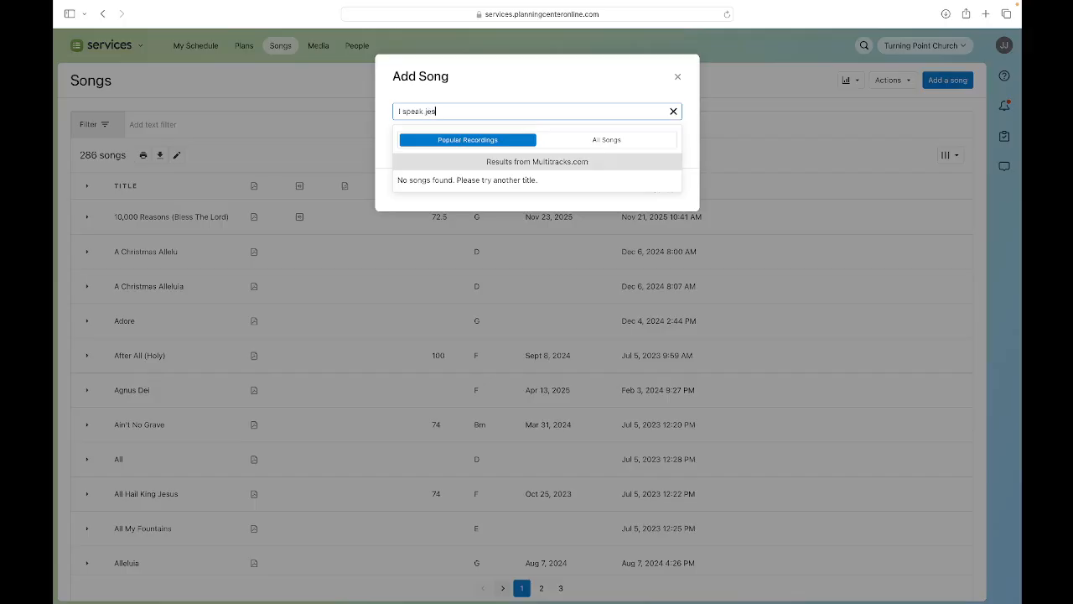
{"action": "type", "text": "us"}
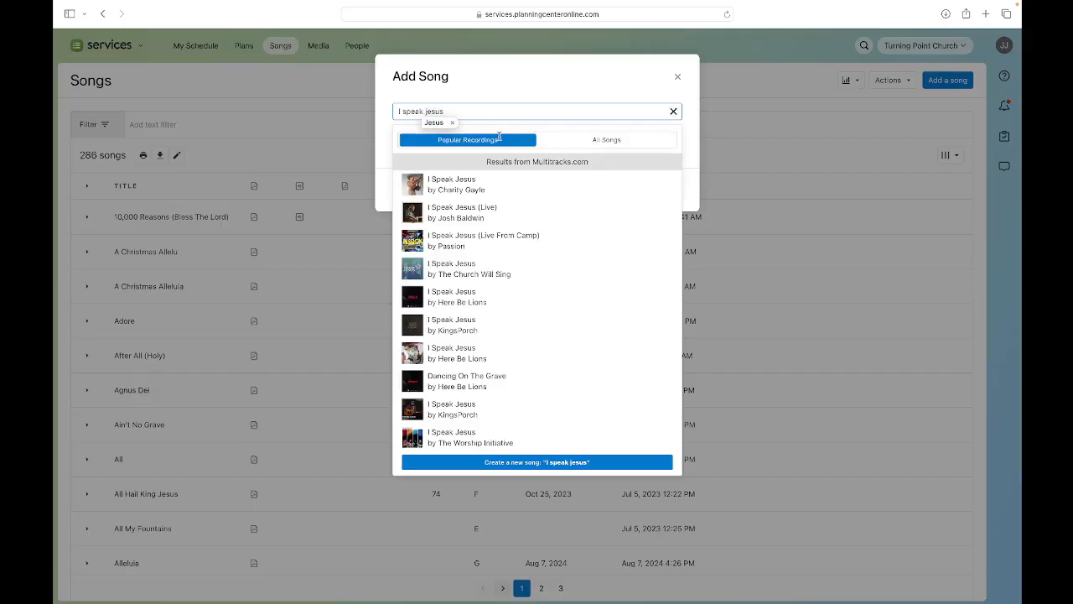
{"action": "left_click", "coordinate": [445, 183]}
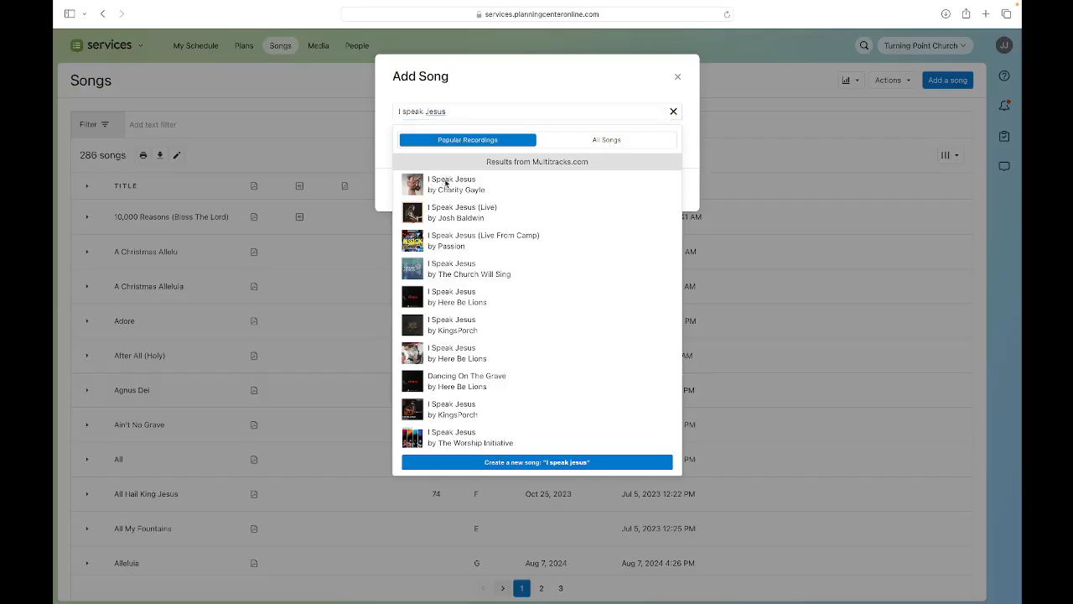
{"action": "left_click", "coordinate": [445, 183]}
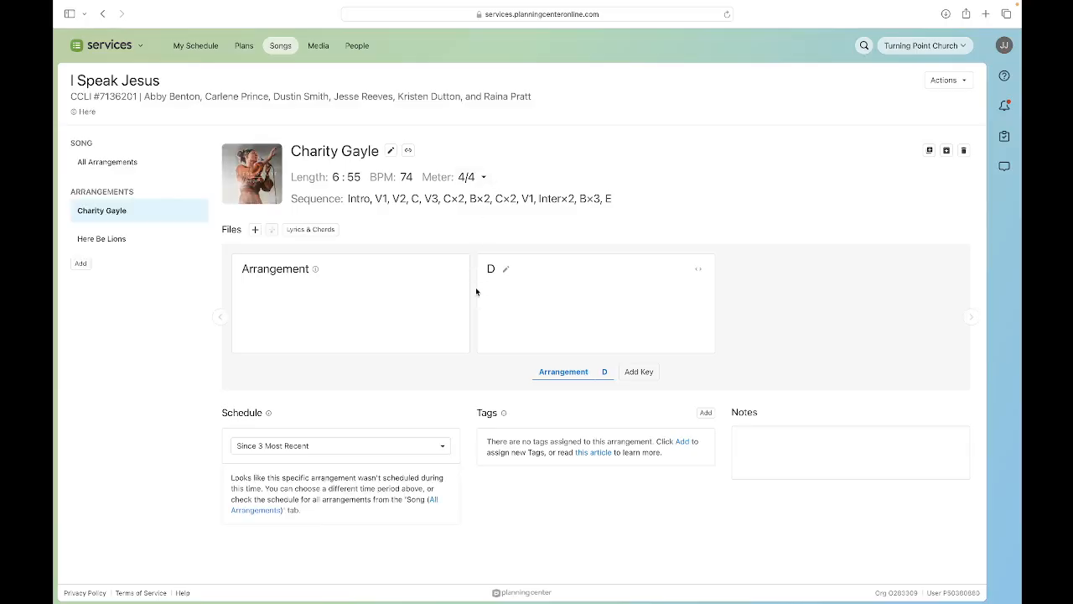
- Attach the MultiTracks original audio, lyrics, song map, RehearsalMix, transposed audio, Chord + Lyrics and Chords Only files to the Charity Gayle arrangement in D
{"action": "left_click", "coordinate": [255, 229]}
{"action": "left_click", "coordinate": [395, 232]}
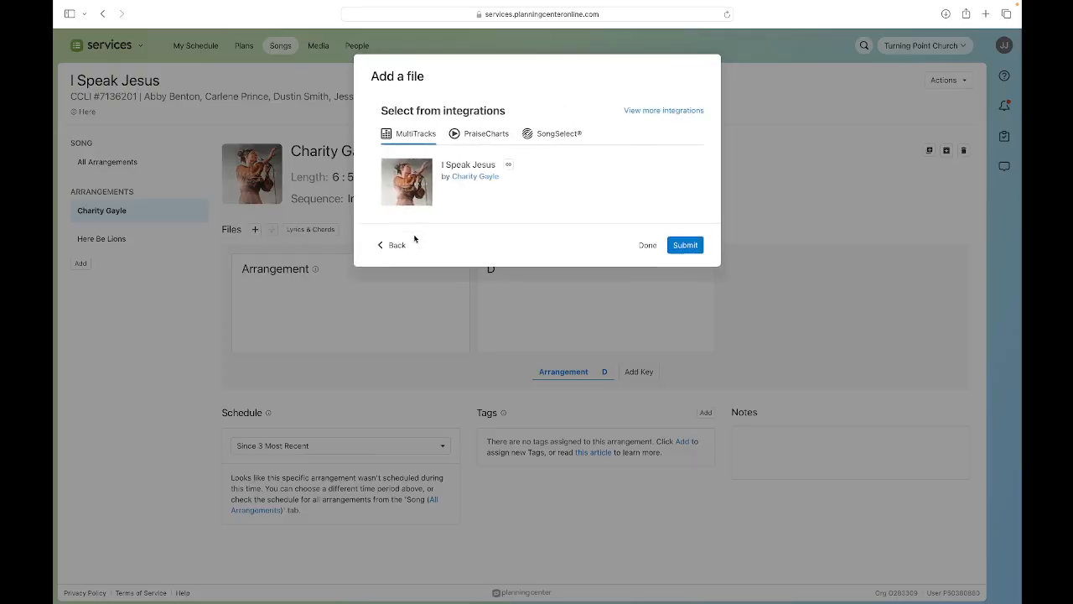
{"action": "left_click", "coordinate": [375, 247]}
{"action": "left_click", "coordinate": [375, 259]}
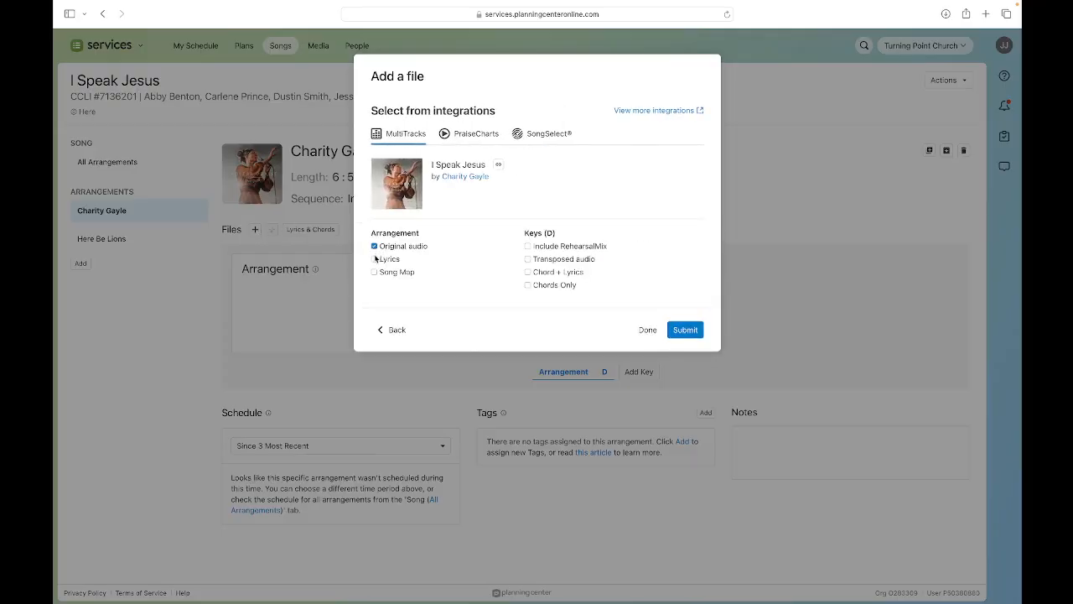
{"action": "left_click", "coordinate": [374, 271]}
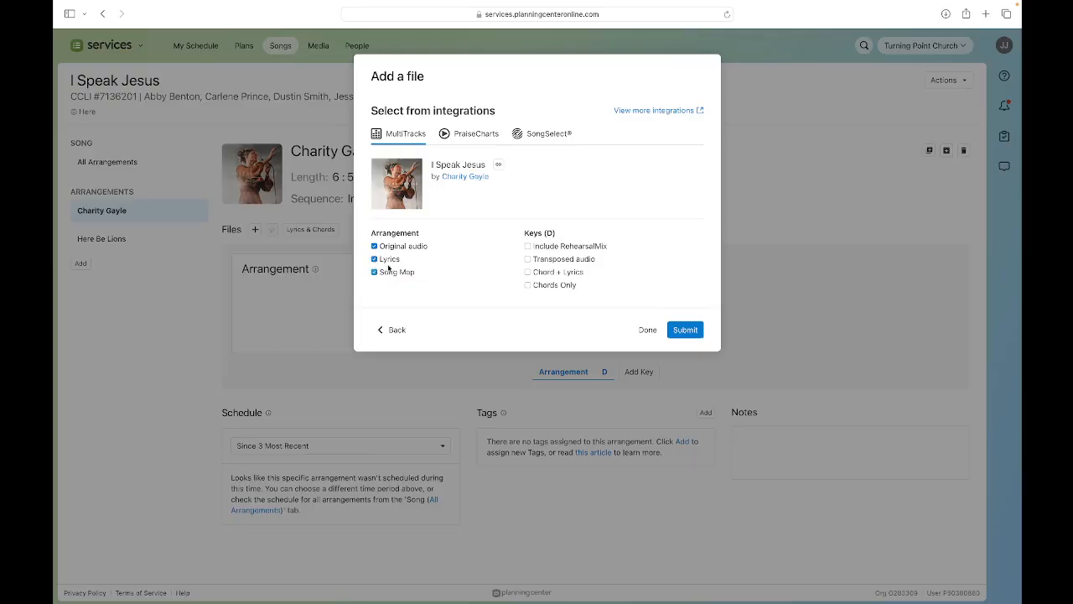
{"action": "left_click", "coordinate": [527, 246]}
{"action": "left_click", "coordinate": [528, 259]}
{"action": "left_click", "coordinate": [528, 271]}
{"action": "left_click", "coordinate": [527, 285]}
{"action": "left_click", "coordinate": [679, 330]}
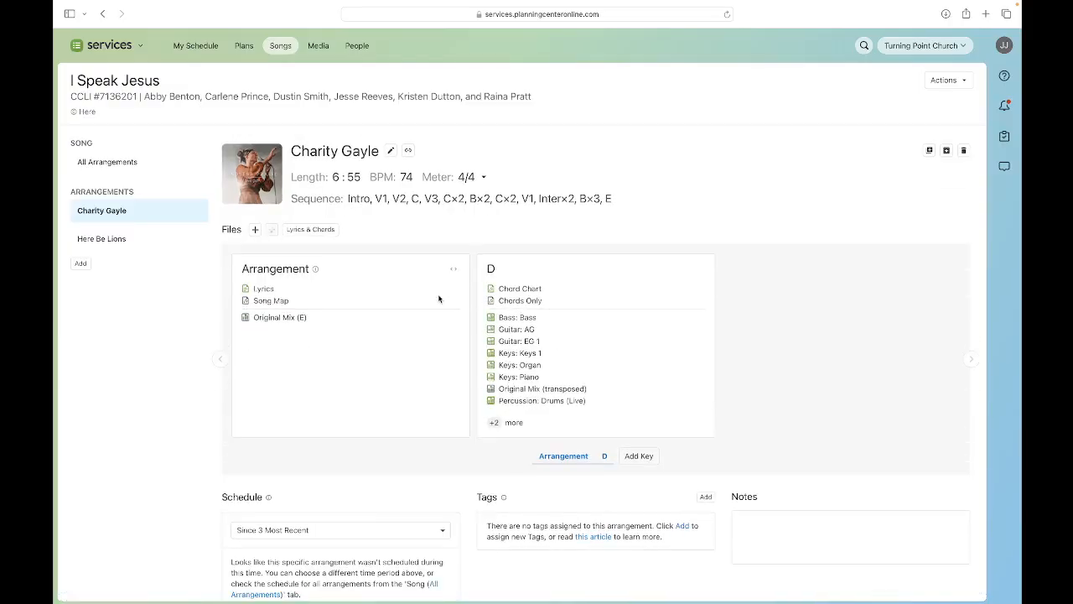
- Find the song by filtering the library for "I speak jesus", and view its Charity Gayle arrangement
{"action": "left_click", "coordinate": [100, 13]}
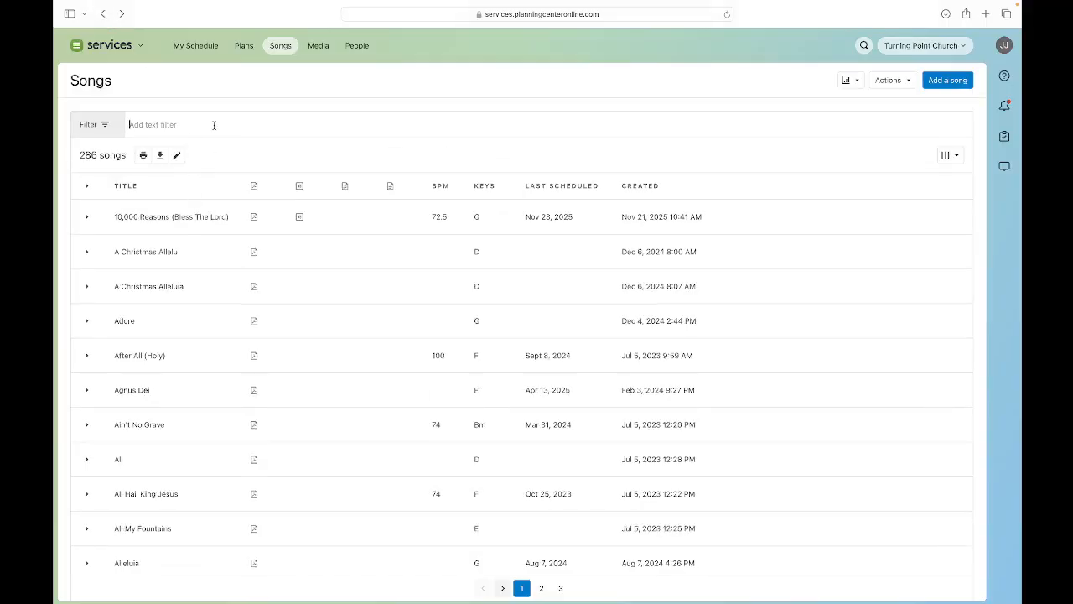
{"action": "type", "text": "I speak "}
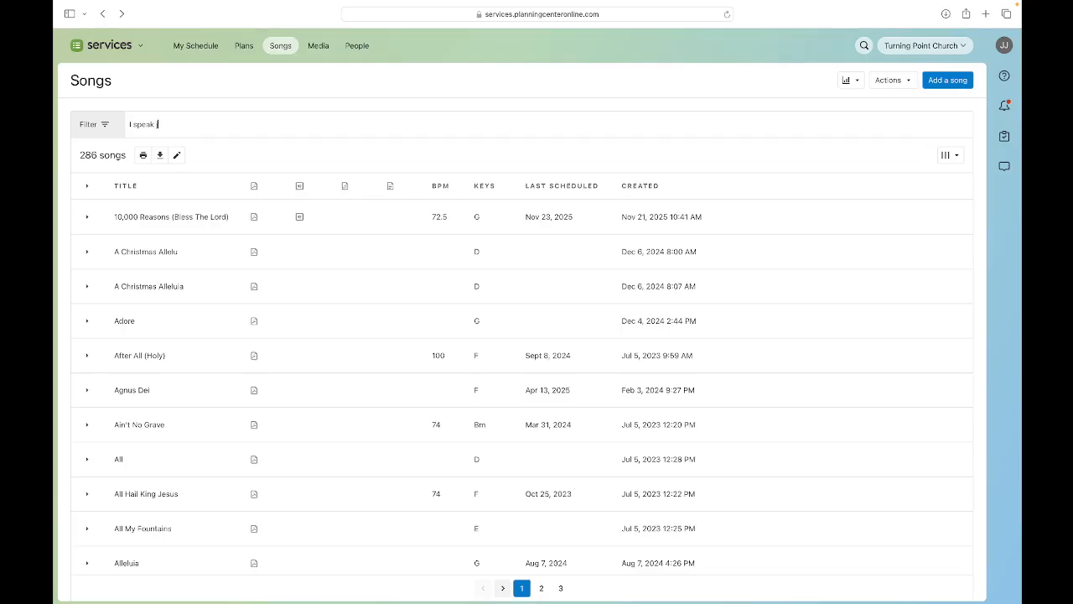
{"action": "type", "text": "jesus"}
{"action": "key", "text": "Return"}
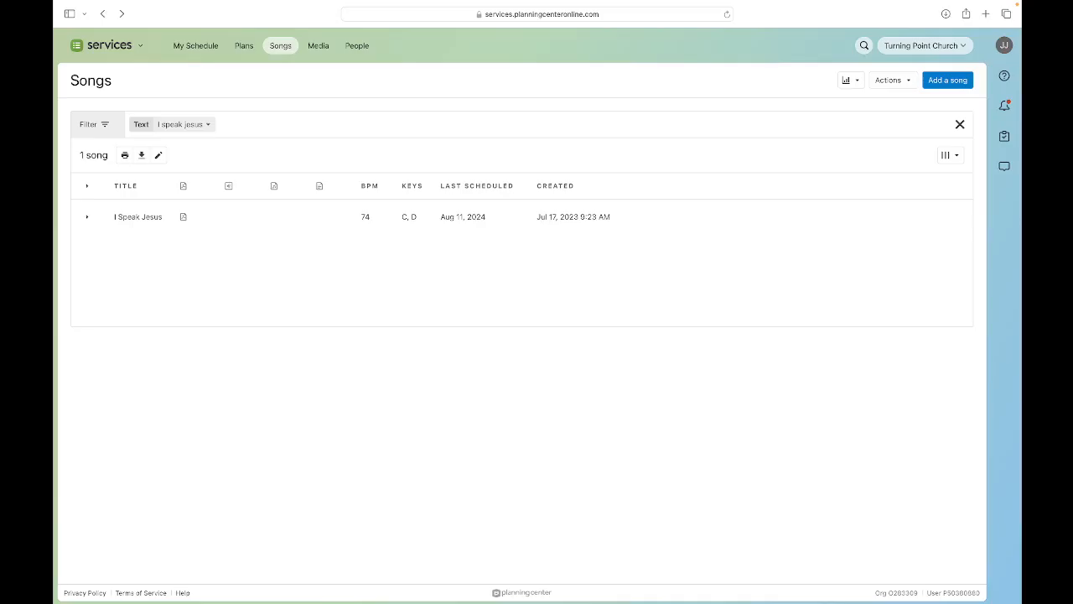
{"action": "left_click", "coordinate": [138, 217]}
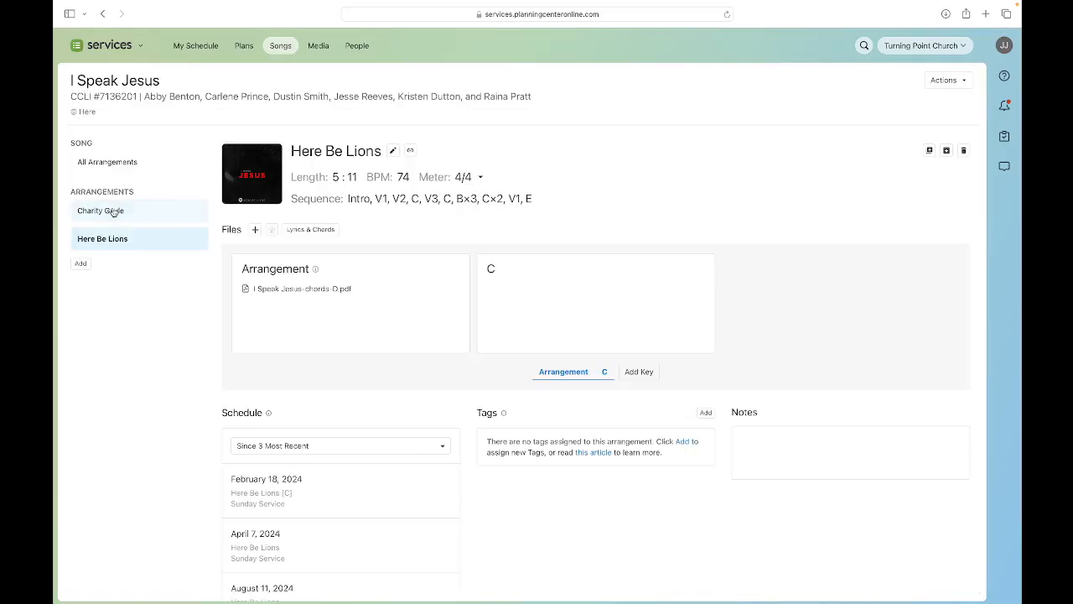
{"action": "left_click", "coordinate": [113, 211]}
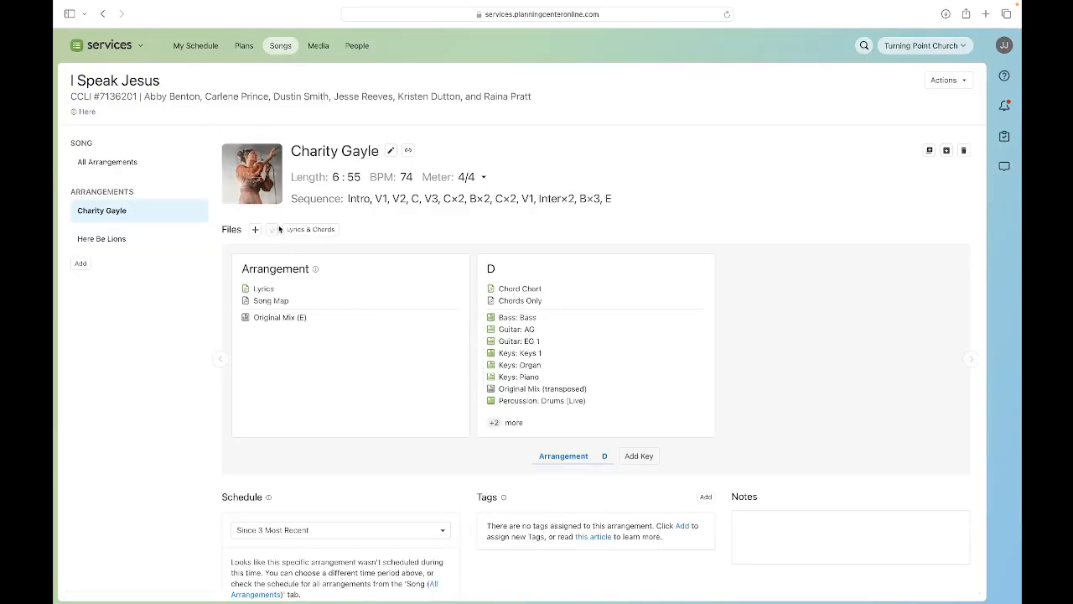
- Leave the song library and return to the Communion Sunday plan for December 7, 2025
{"action": "left_click", "coordinate": [101, 14]}
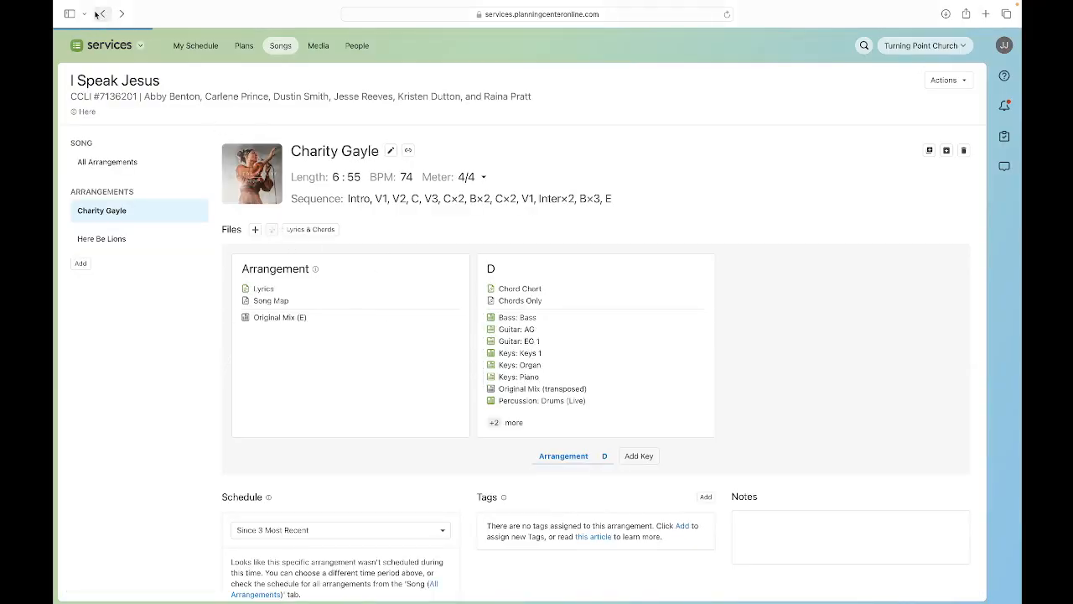
{"action": "left_click", "coordinate": [98, 14]}
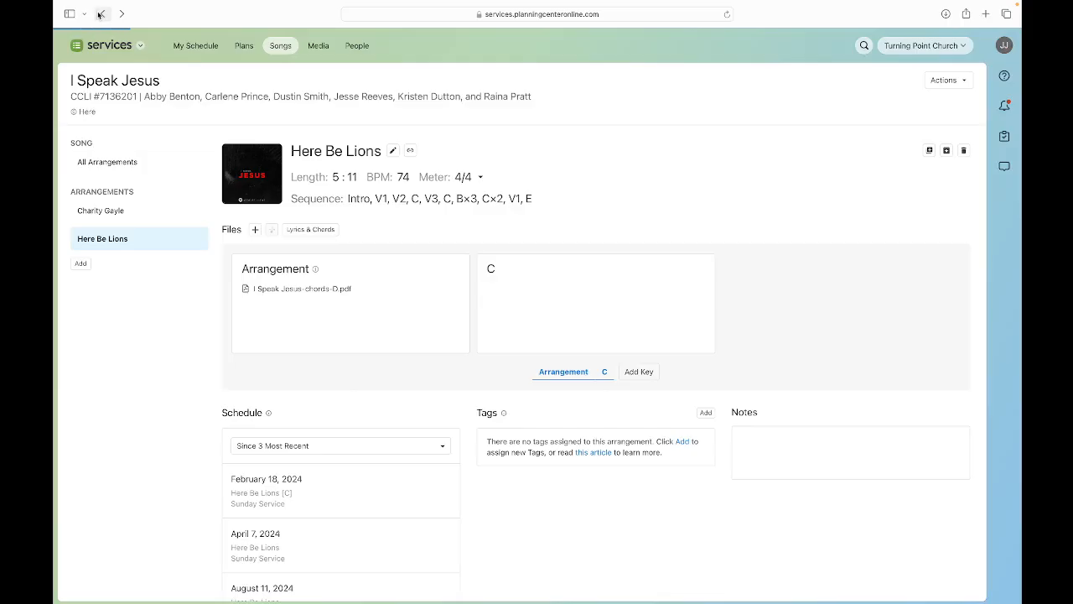
{"action": "left_click", "coordinate": [99, 14]}
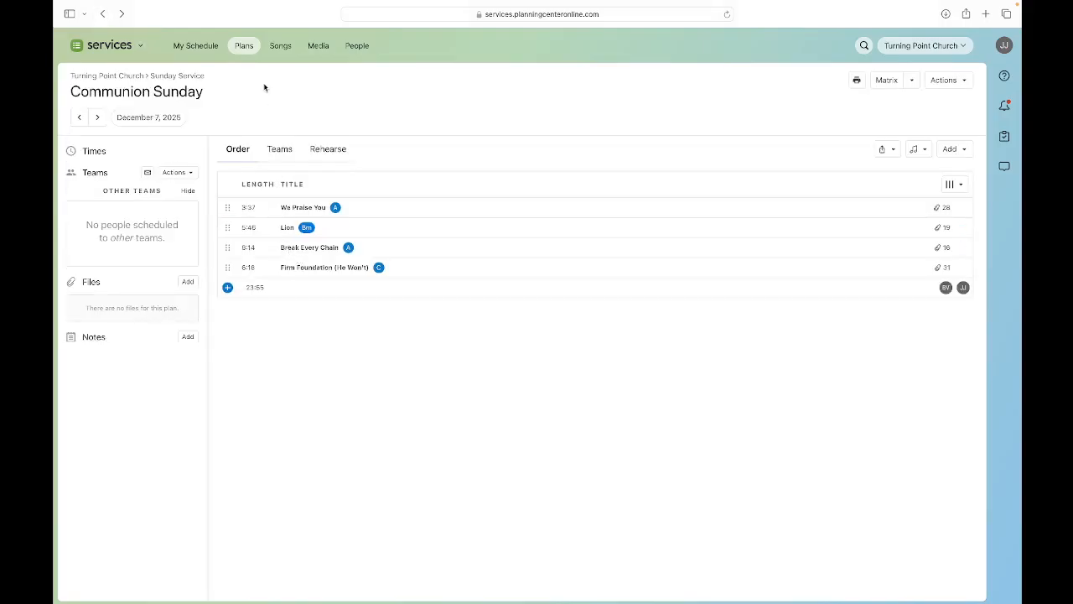
- Minimize the browser window, switch to the Playback app and dismiss its Screen Capture notice
{"action": "mouse_move", "coordinate": [86, 4]}
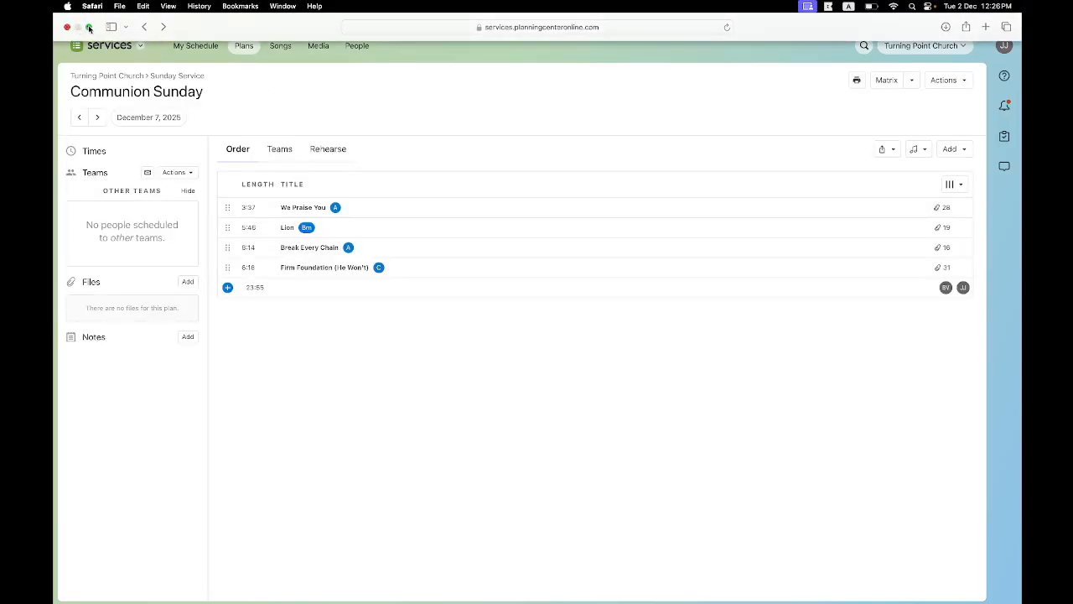
{"action": "left_click", "coordinate": [89, 28]}
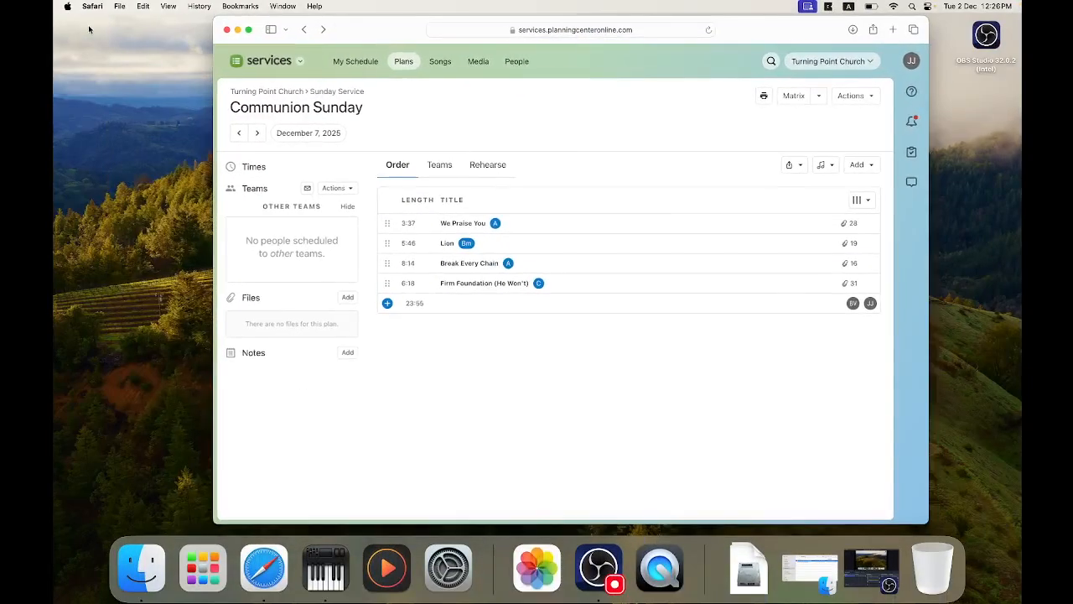
{"action": "left_click", "coordinate": [239, 30]}
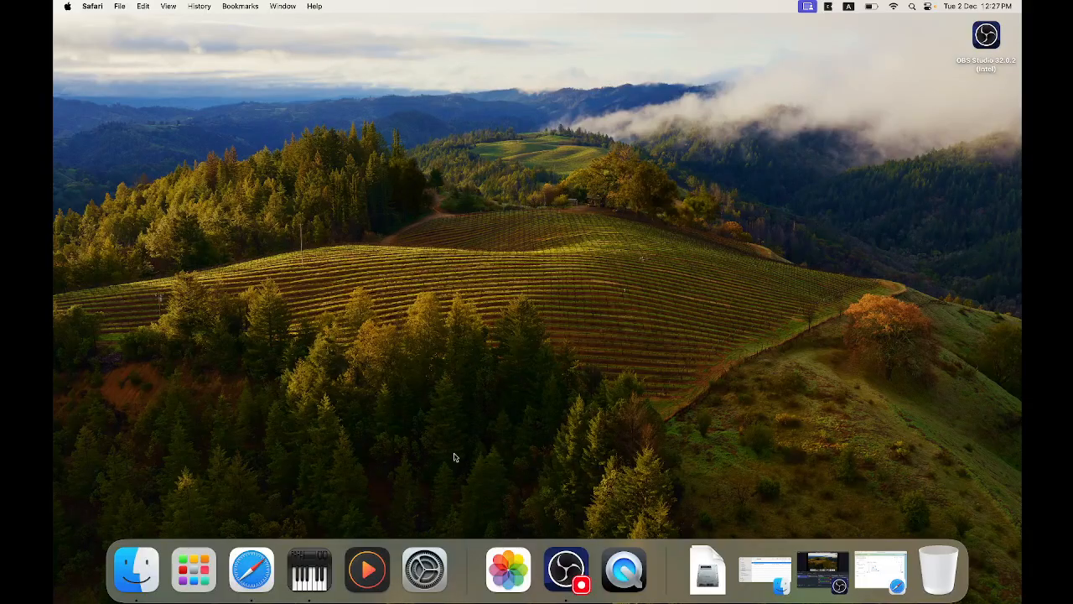
{"action": "left_click", "coordinate": [369, 571]}
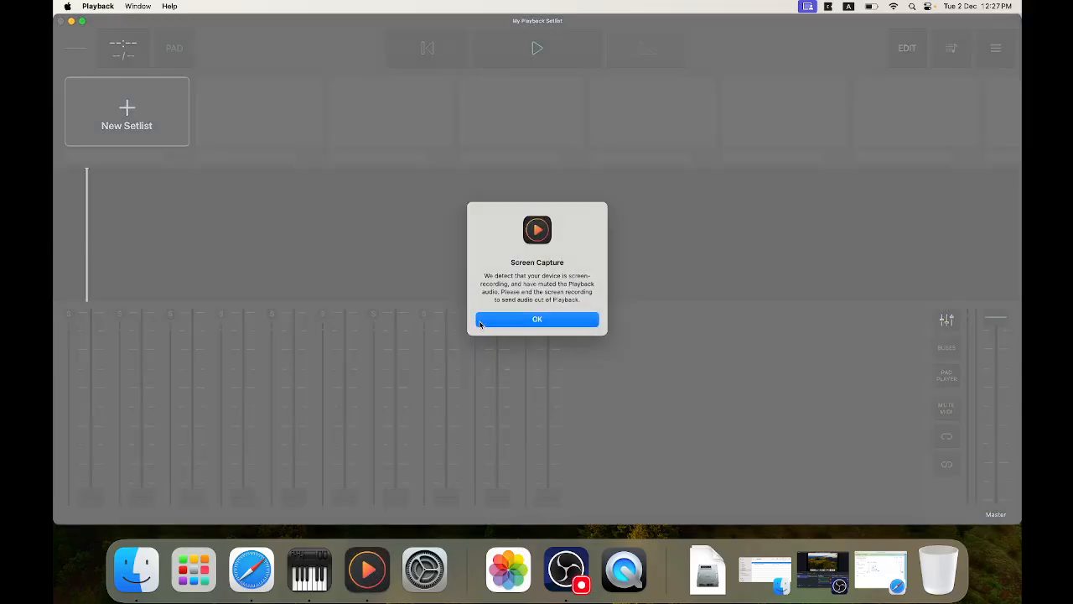
{"action": "left_click", "coordinate": [546, 320]}
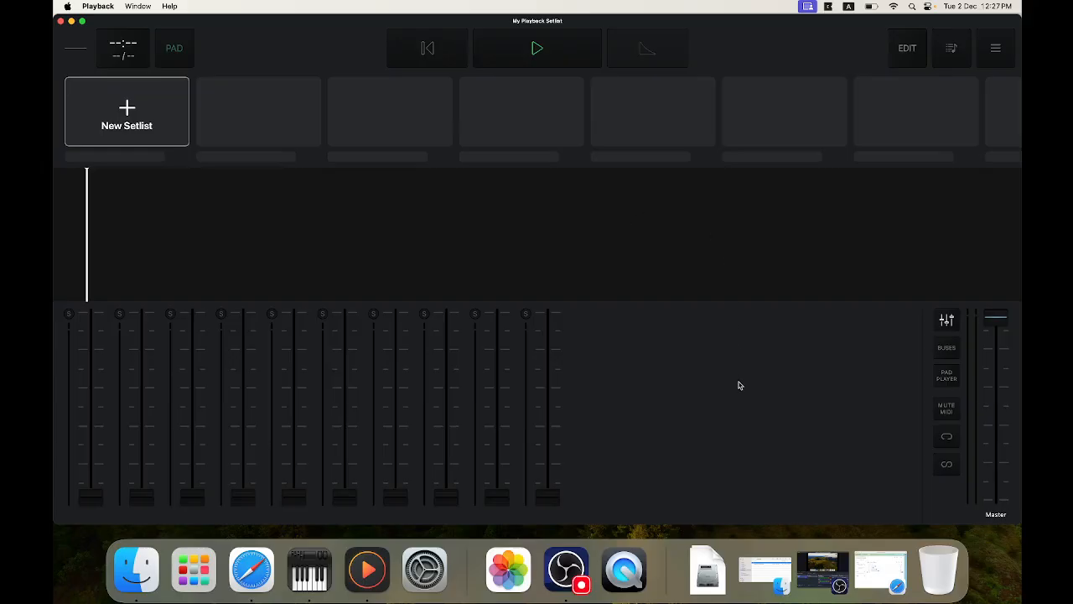
{"action": "left_click", "coordinate": [822, 570]}
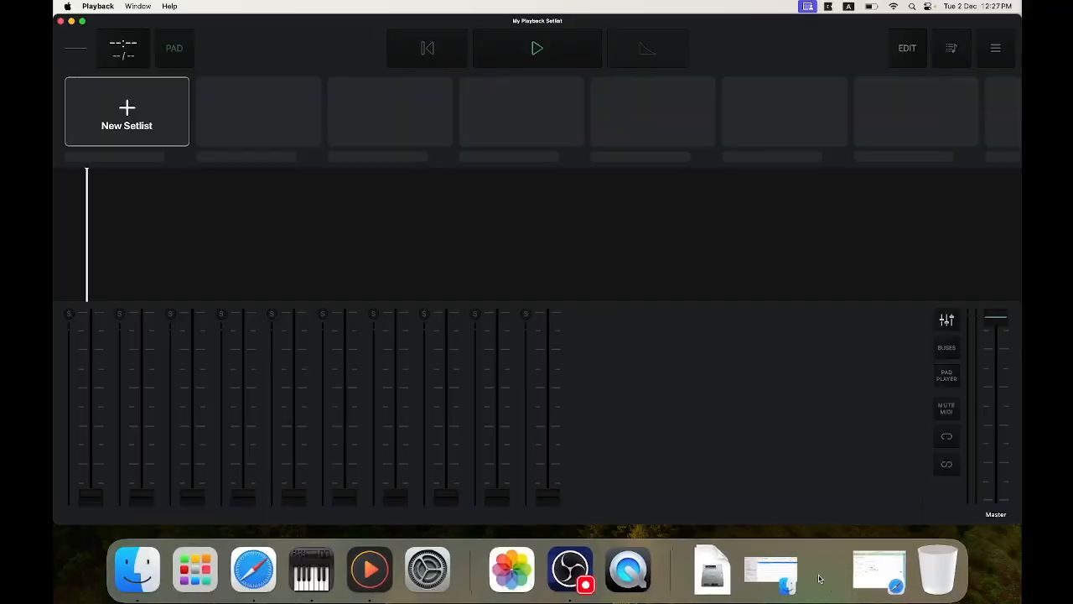
{"action": "left_click", "coordinate": [262, 66]}
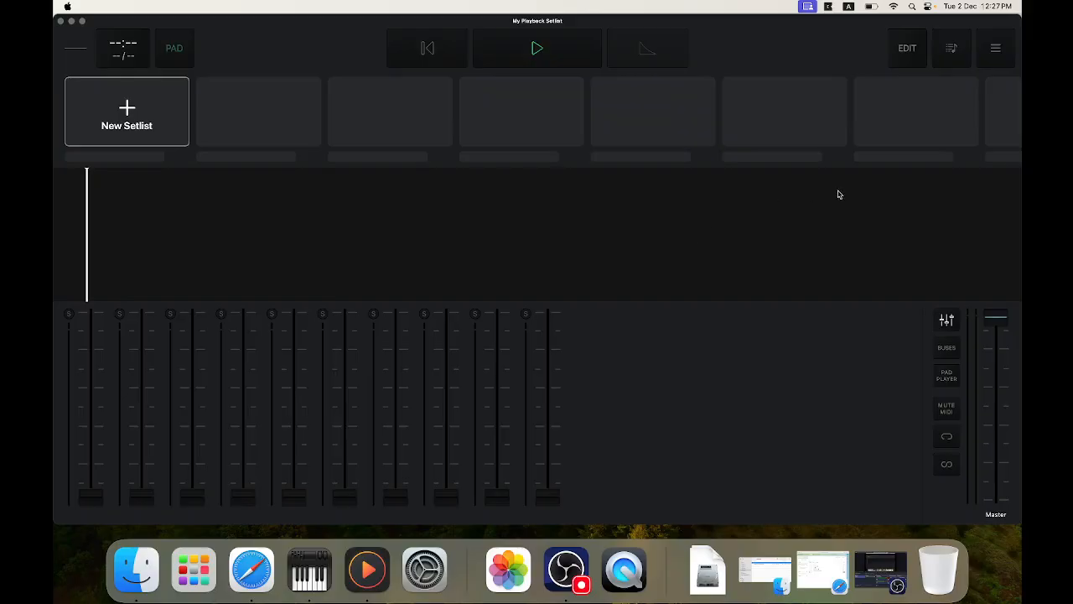
- Open the upcoming Communion Sunday plan from Planning Center's Sunday Service in Playback and load it as the setlist
{"action": "left_click", "coordinate": [950, 52]}
{"action": "left_click", "coordinate": [951, 50]}
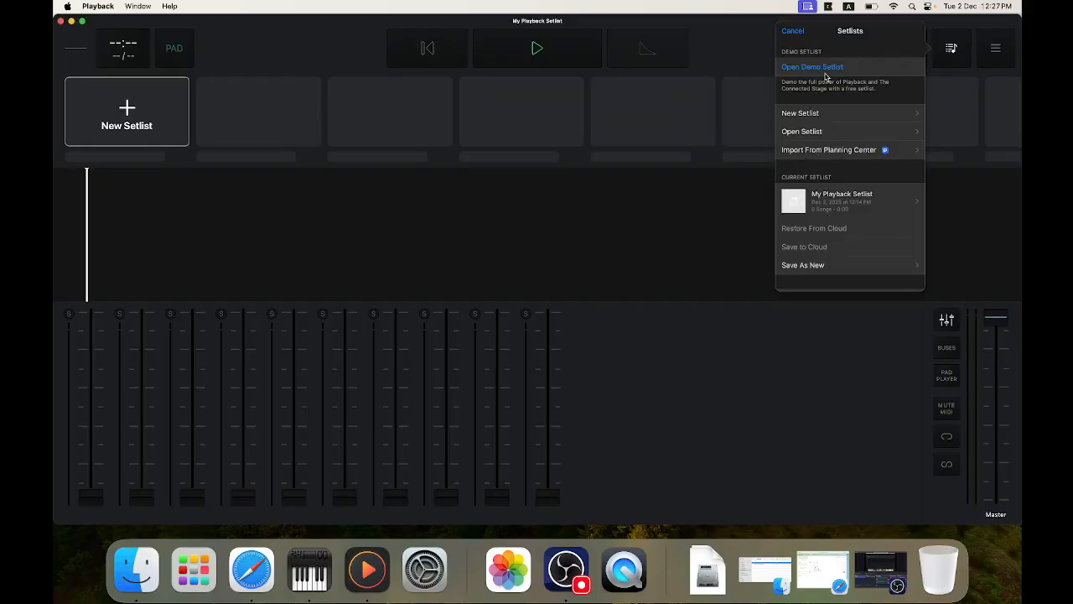
{"action": "left_click", "coordinate": [832, 151]}
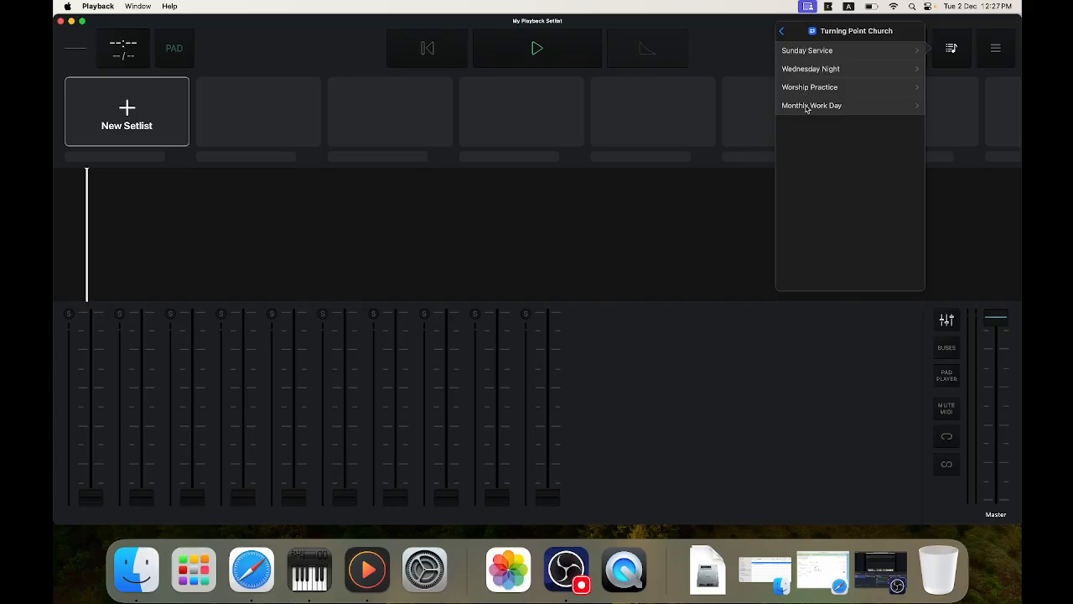
{"action": "left_click", "coordinate": [805, 52]}
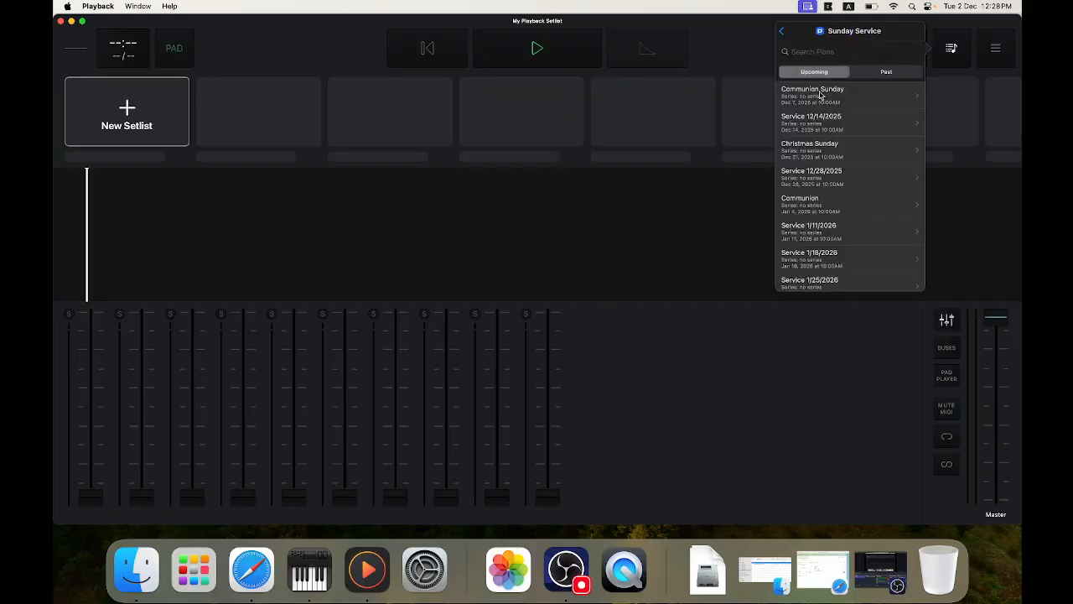
{"action": "left_click", "coordinate": [821, 100]}
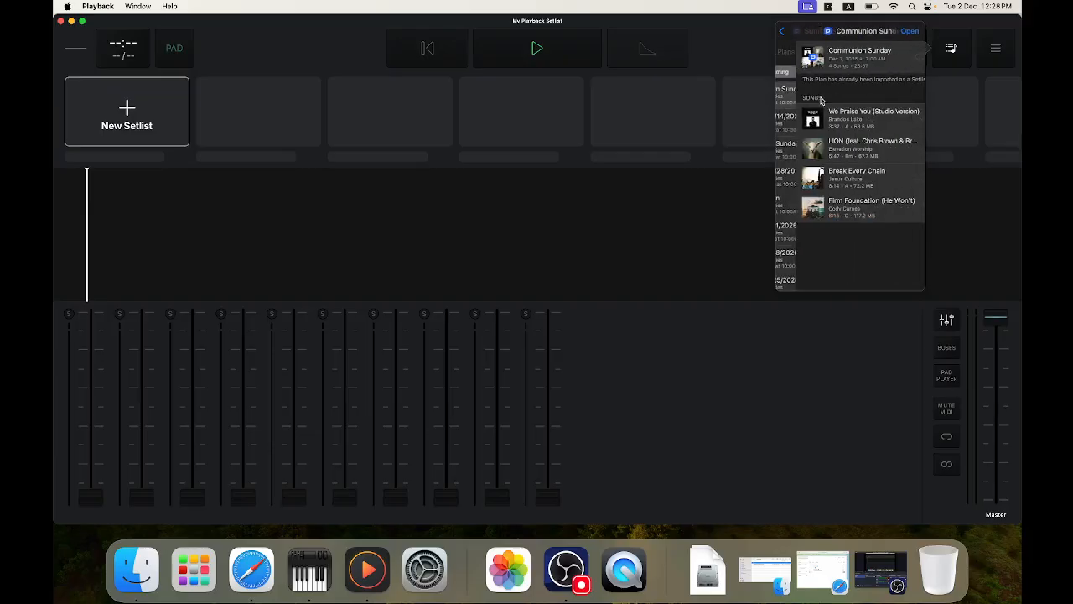
{"action": "left_click", "coordinate": [911, 31]}
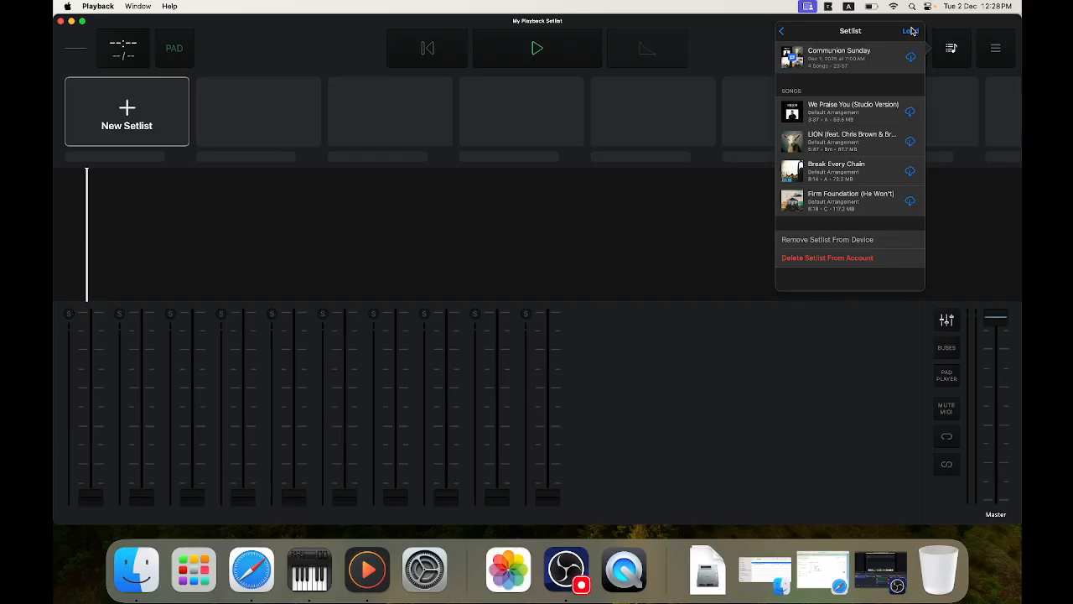
{"action": "left_click", "coordinate": [911, 31]}
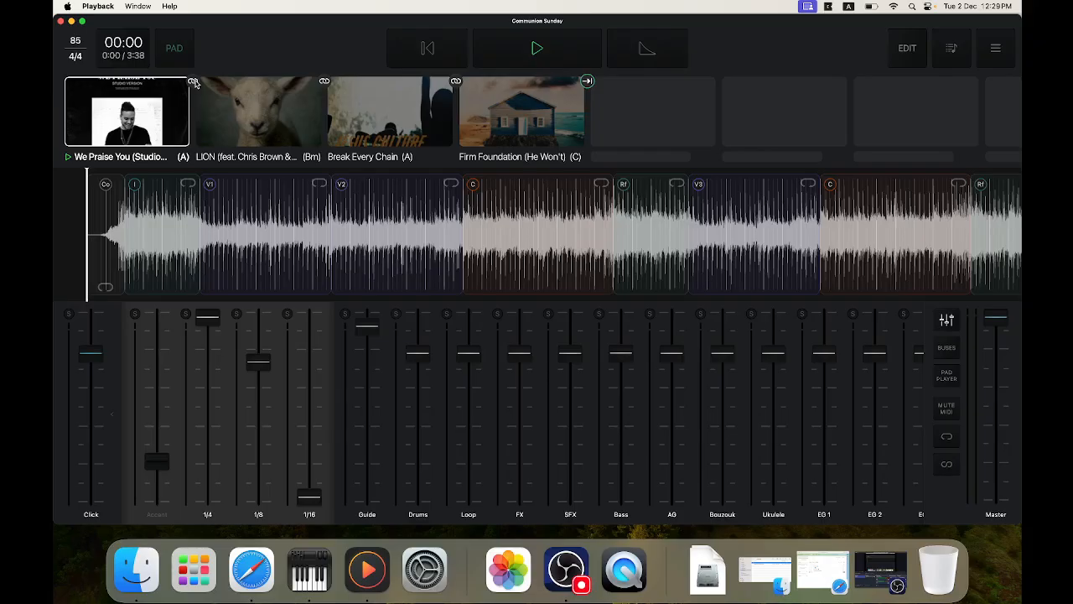
- Set the transition between We Praise You and LION to Cue Next Song
{"action": "left_click", "coordinate": [194, 82]}
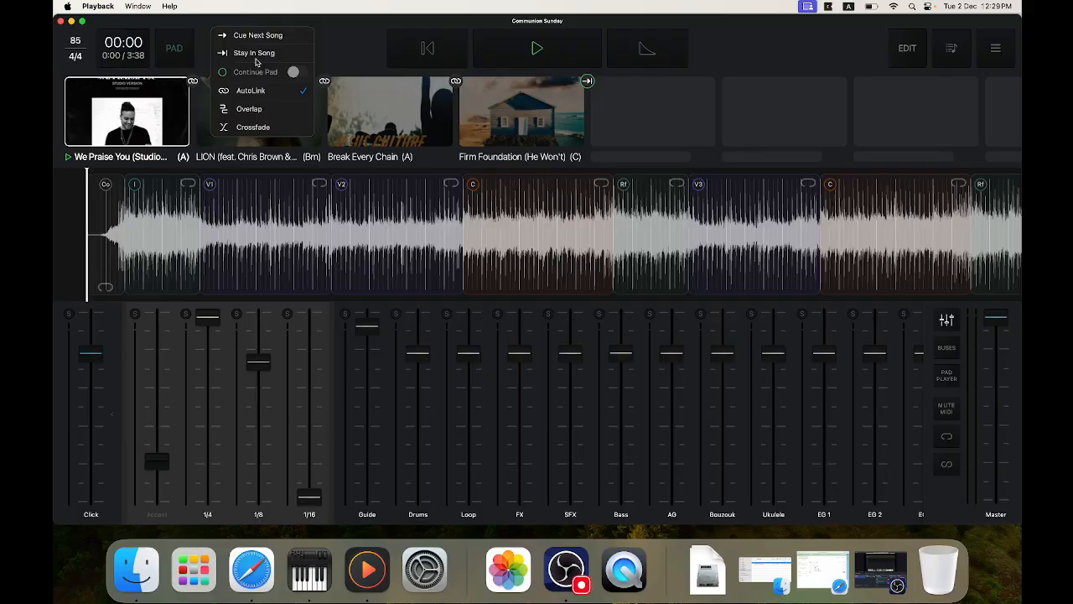
{"action": "left_click", "coordinate": [260, 38]}
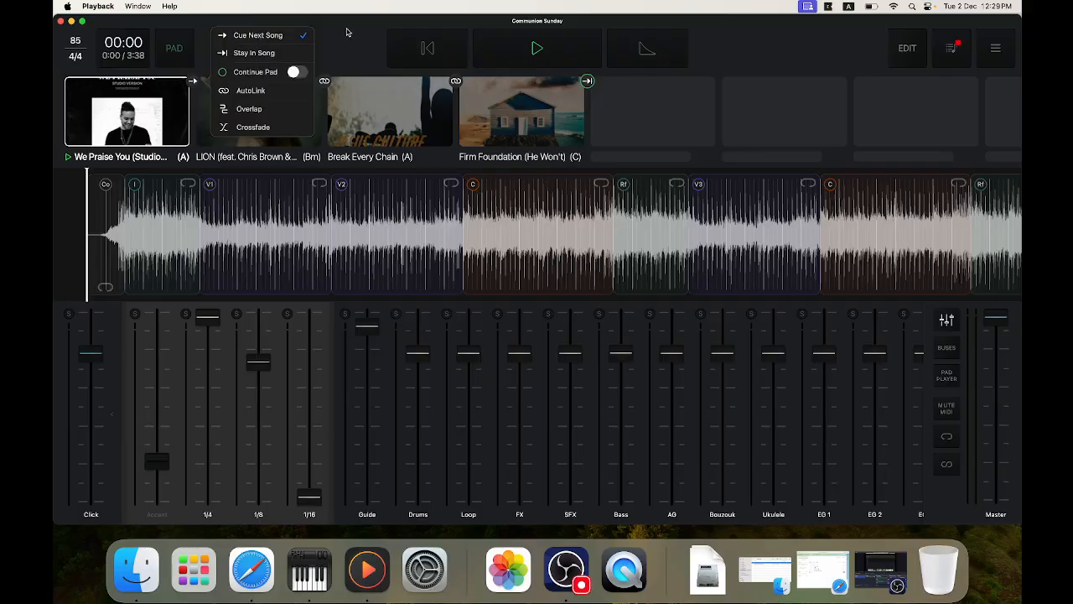
{"action": "left_click", "coordinate": [345, 32]}
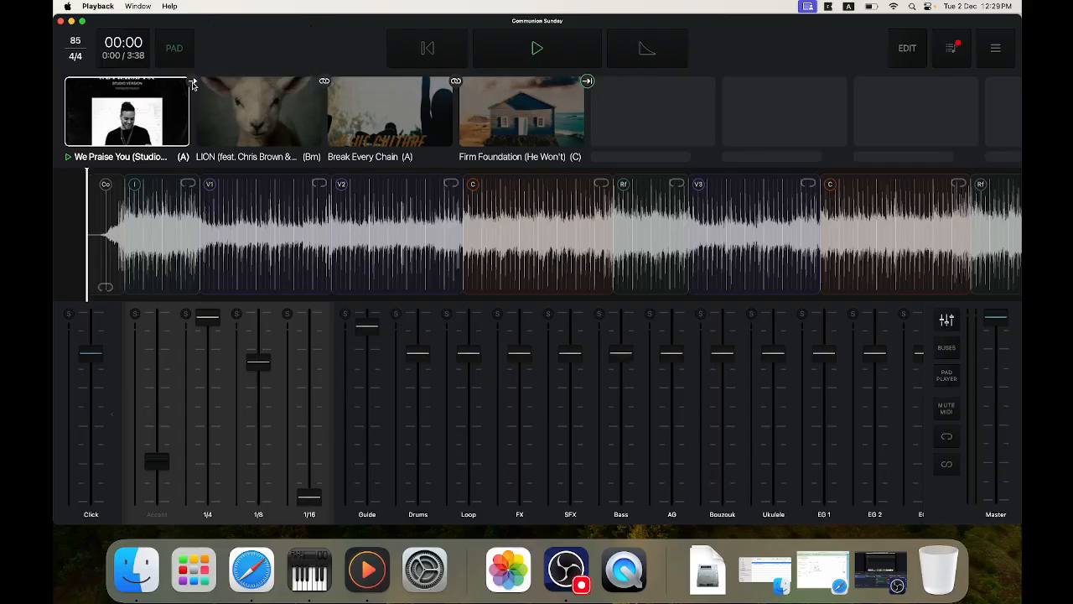
{"action": "left_click", "coordinate": [193, 83]}
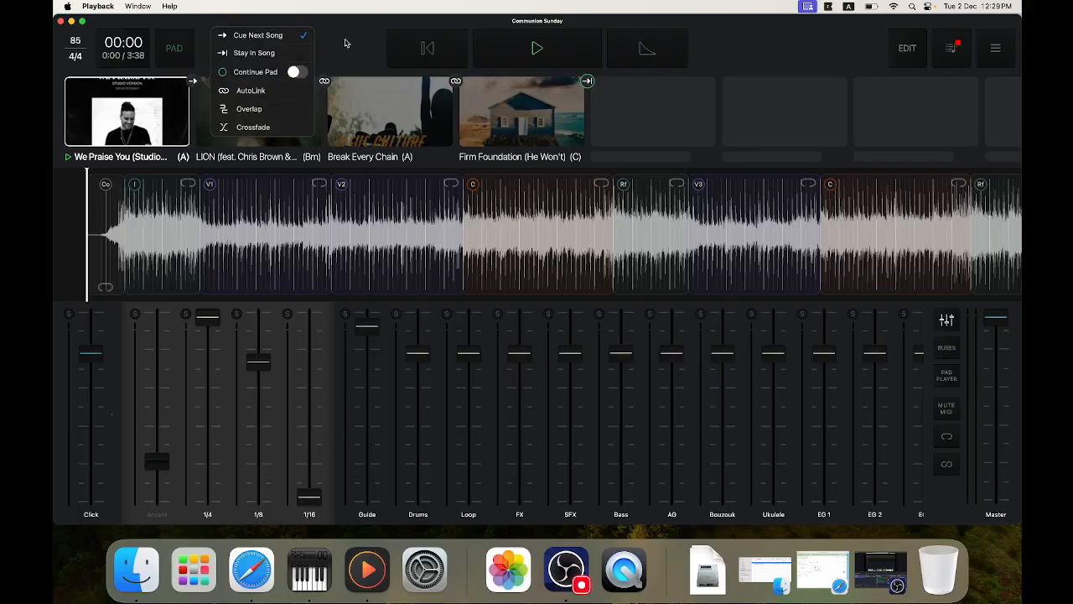
{"action": "left_click", "coordinate": [345, 43]}
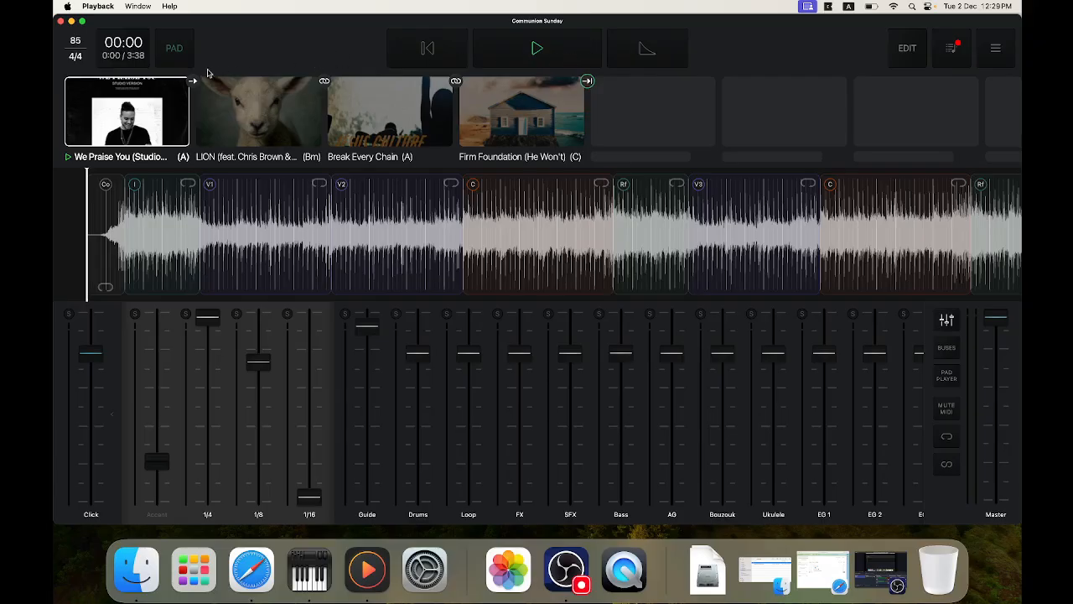
- Switch the transition between We Praise You and LION back to AutoLink
{"action": "left_click", "coordinate": [194, 83]}
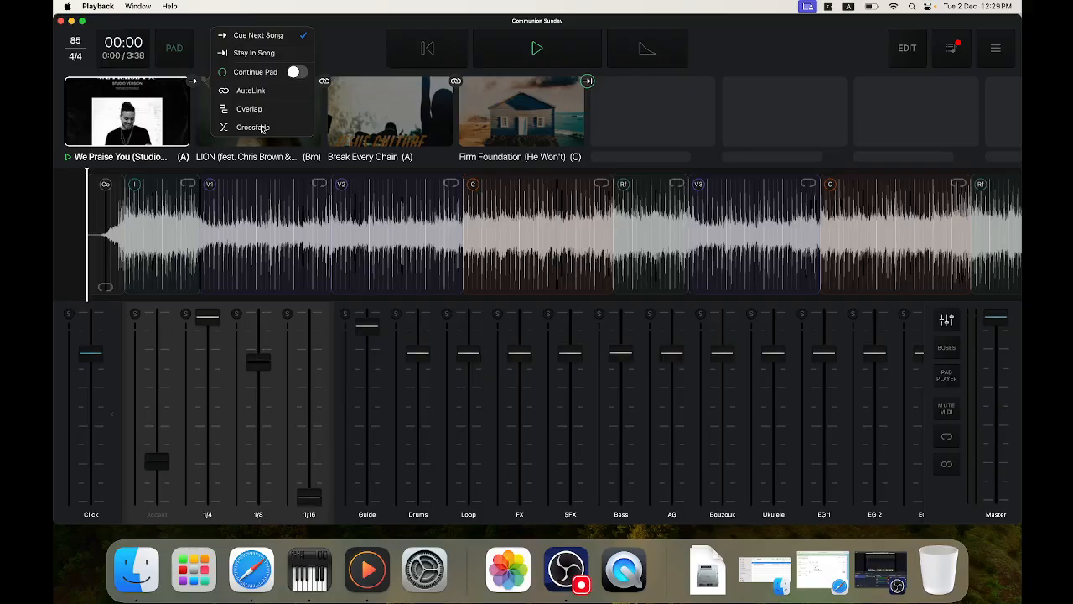
{"action": "left_click", "coordinate": [266, 90]}
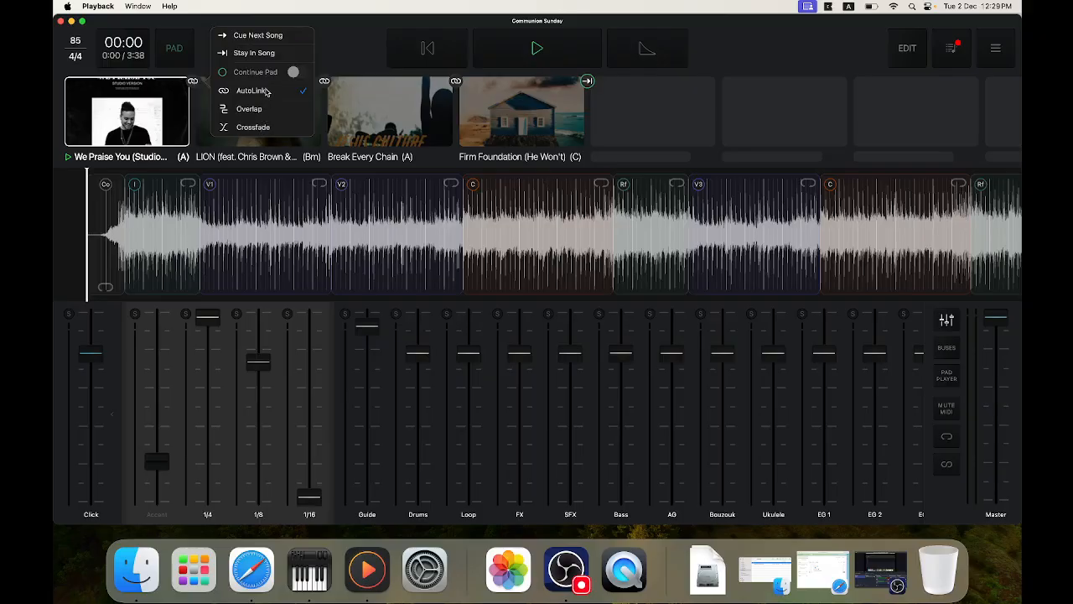
{"action": "left_click", "coordinate": [327, 46]}
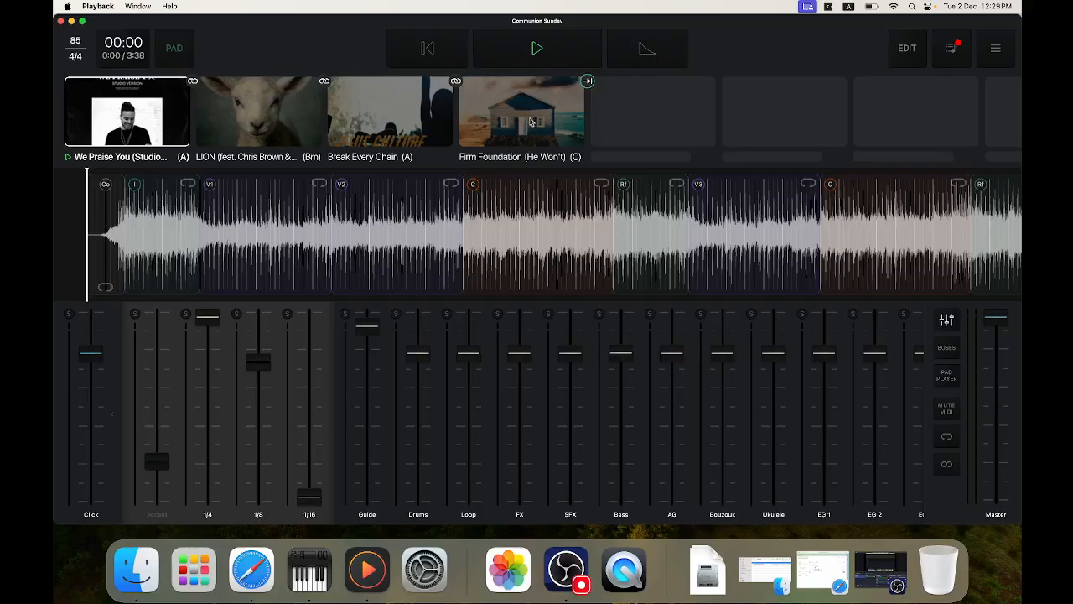
- Turn Continue Pad off and back on for the end of Firm Foundation (He Won't)
{"action": "left_click", "coordinate": [587, 83]}
{"action": "left_click", "coordinate": [587, 82]}
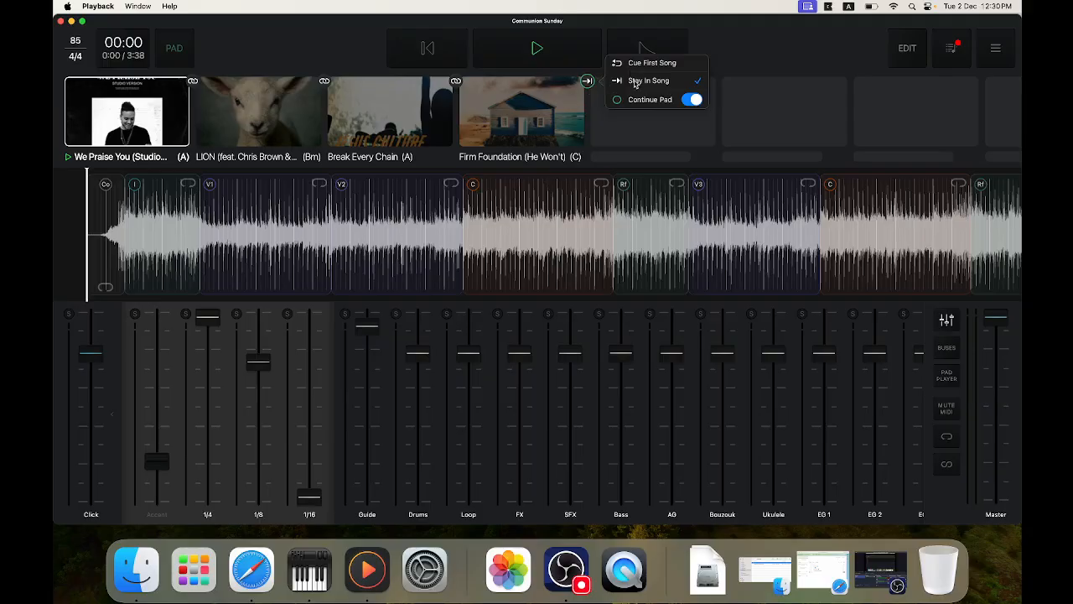
{"action": "left_click", "coordinate": [688, 101]}
{"action": "left_click", "coordinate": [689, 101]}
{"action": "left_click", "coordinate": [565, 109]}
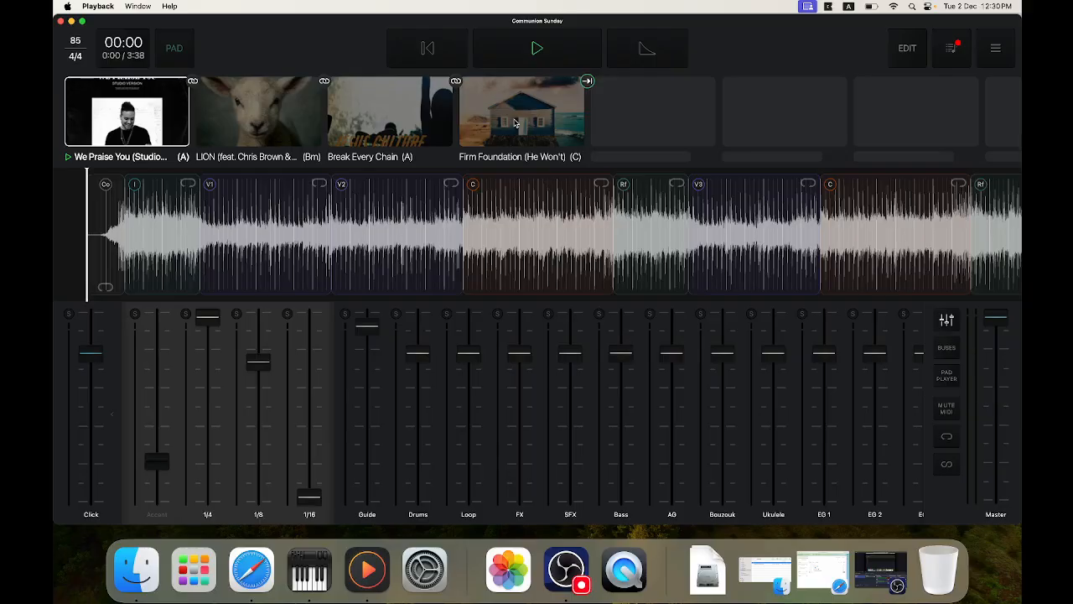
- Turn the ambient pad on and off again for We Praise You
{"action": "left_click", "coordinate": [170, 49]}
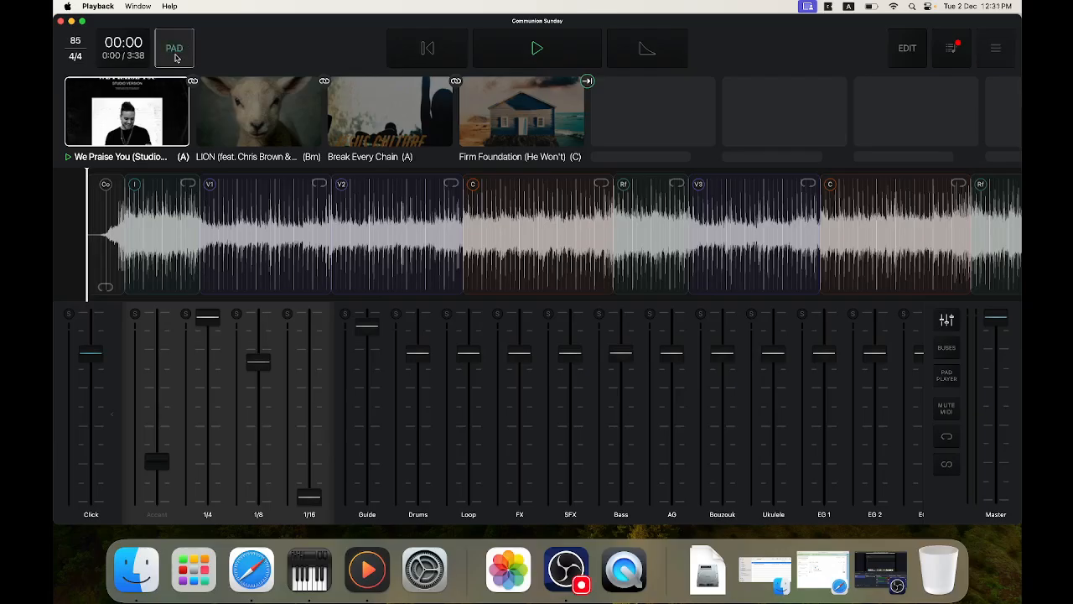
{"action": "left_click", "coordinate": [176, 57]}
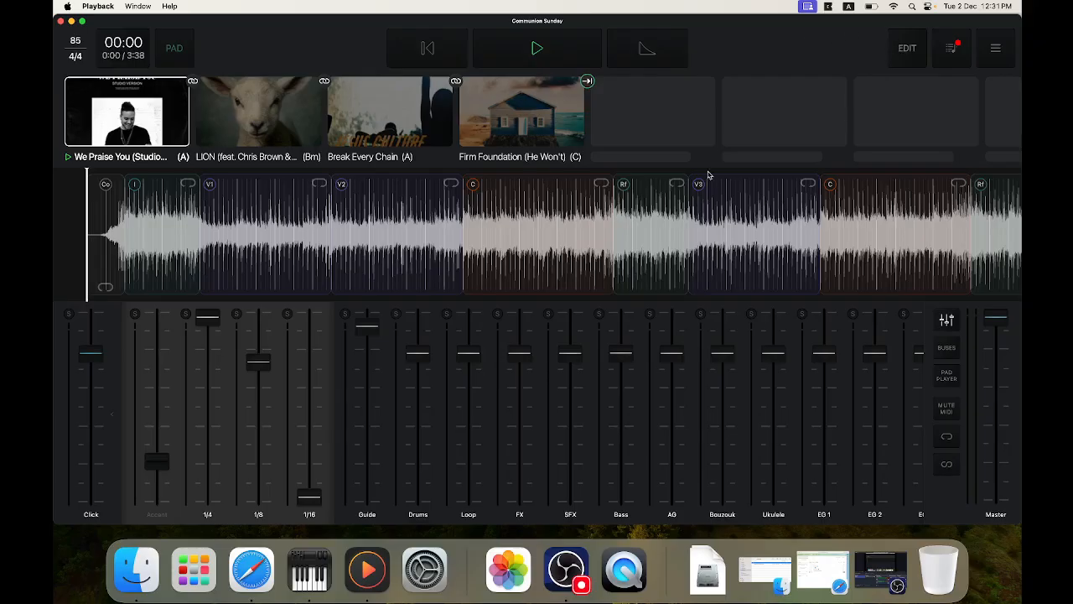
- Try muting individual tracks of We Praise You in the mixer, using Ukulele and Bass, and restore them
{"action": "scroll", "coordinate": [610, 445], "scroll_direction": "right", "scroll_amount": 5}
{"action": "scroll", "coordinate": [610, 445], "scroll_direction": "right", "scroll_amount": 10}
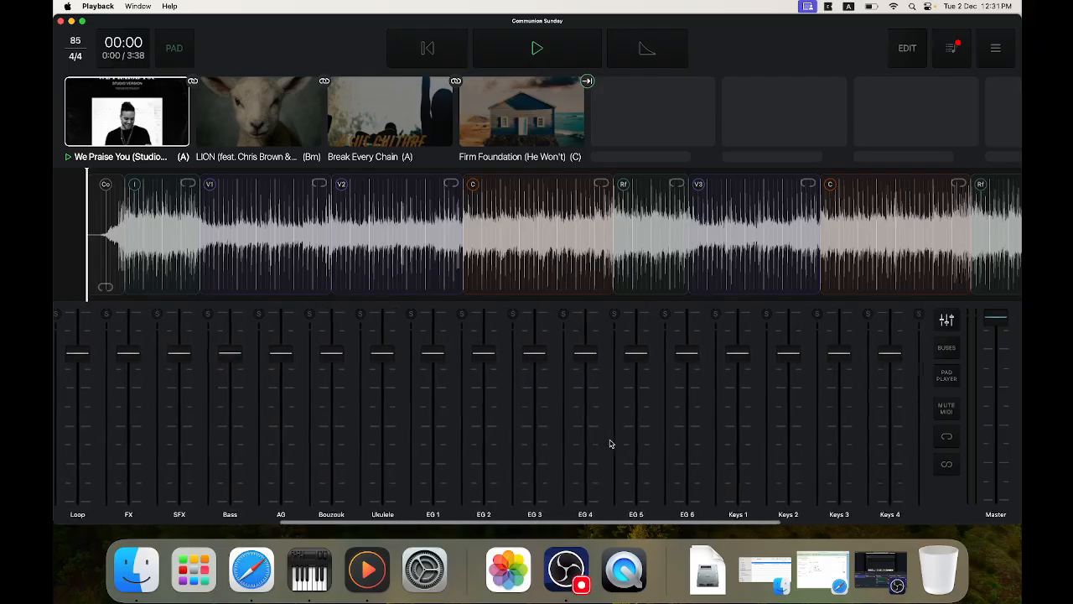
{"action": "scroll", "coordinate": [610, 445], "scroll_direction": "left", "scroll_amount": 10}
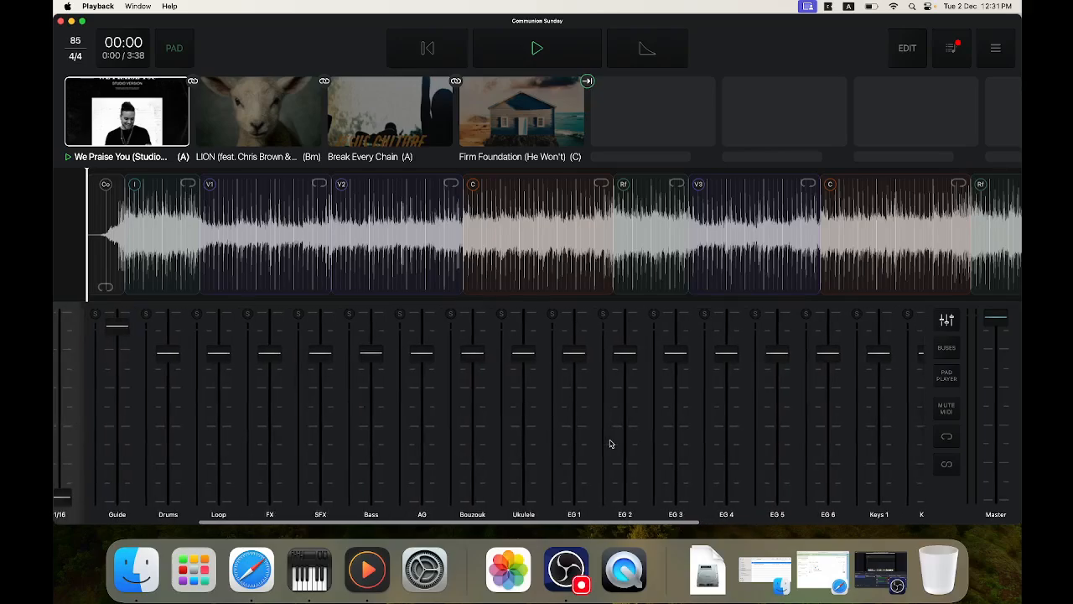
{"action": "left_click", "coordinate": [528, 516]}
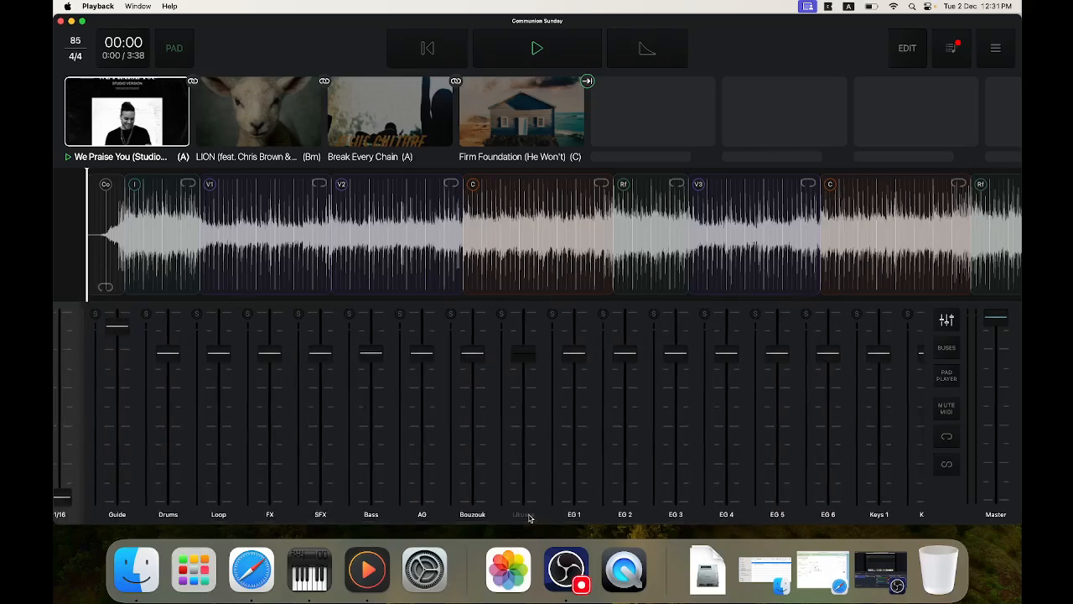
{"action": "left_click", "coordinate": [528, 515]}
{"action": "left_click", "coordinate": [370, 516]}
- Raise the Guide track's fader slightly in the mixer
{"action": "scroll", "coordinate": [293, 433], "scroll_direction": "left", "scroll_amount": 5}
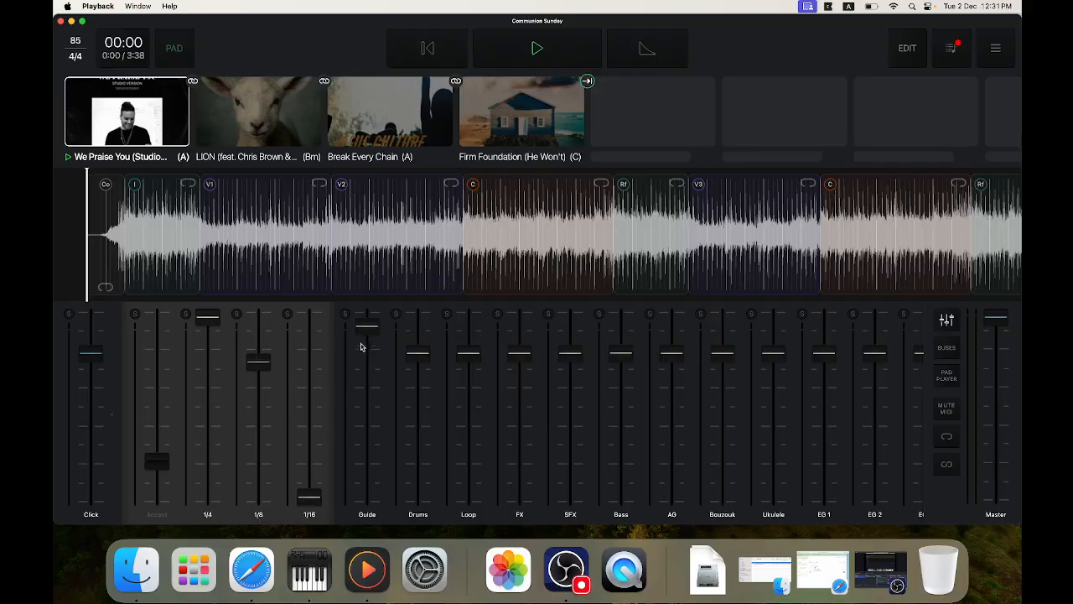
{"action": "mouse_move", "coordinate": [370, 332]}
{"action": "left_mouse_down"}
{"action": "mouse_move", "coordinate": [370, 358]}
{"action": "mouse_move", "coordinate": [368, 330]}
{"action": "left_mouse_up"}
- Examine the bus mixer, including the tracks inside the Keys bus, and the Pad Player, and return to the track mixer
{"action": "left_click", "coordinate": [949, 348]}
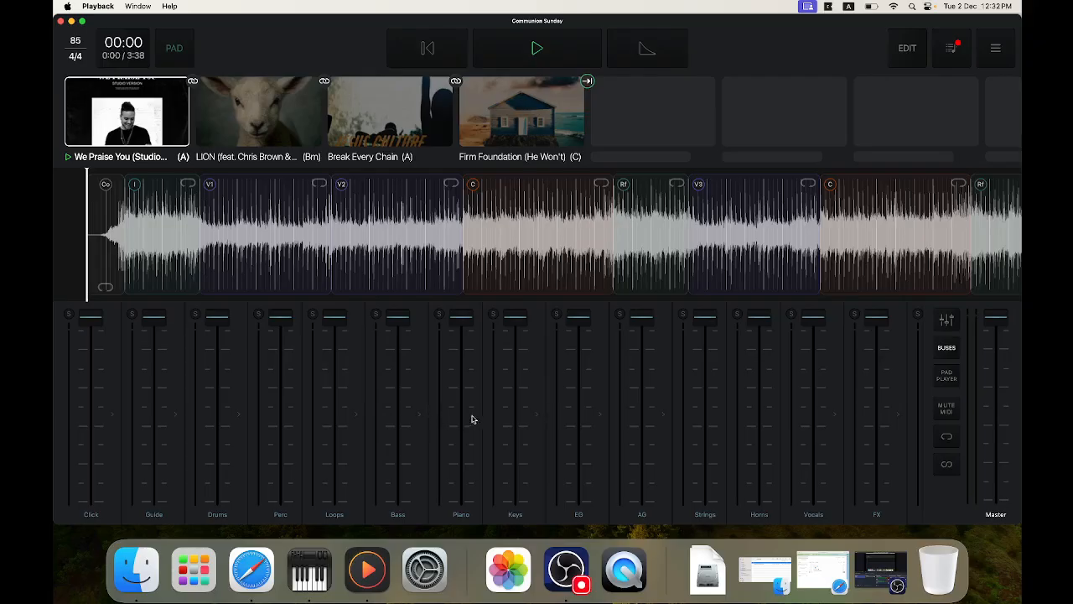
{"action": "left_click", "coordinate": [537, 417]}
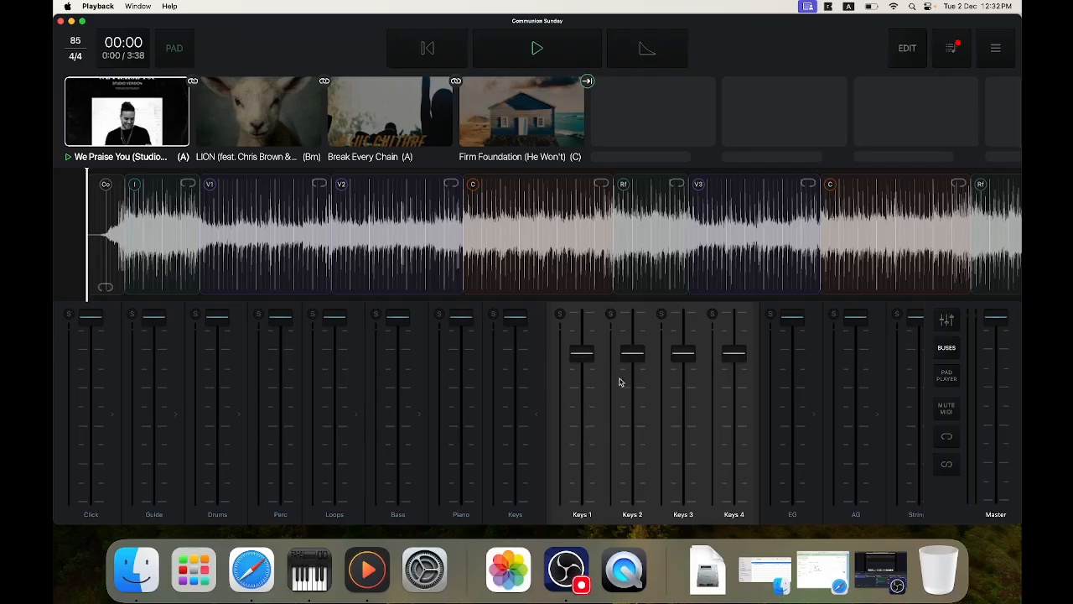
{"action": "left_click", "coordinate": [537, 417]}
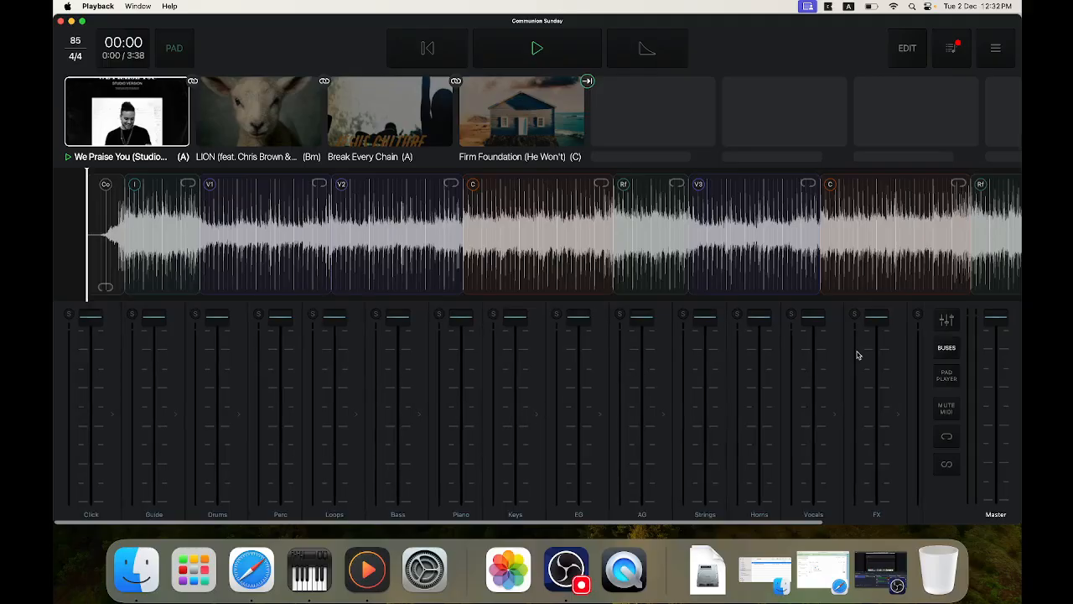
{"action": "left_click", "coordinate": [946, 375]}
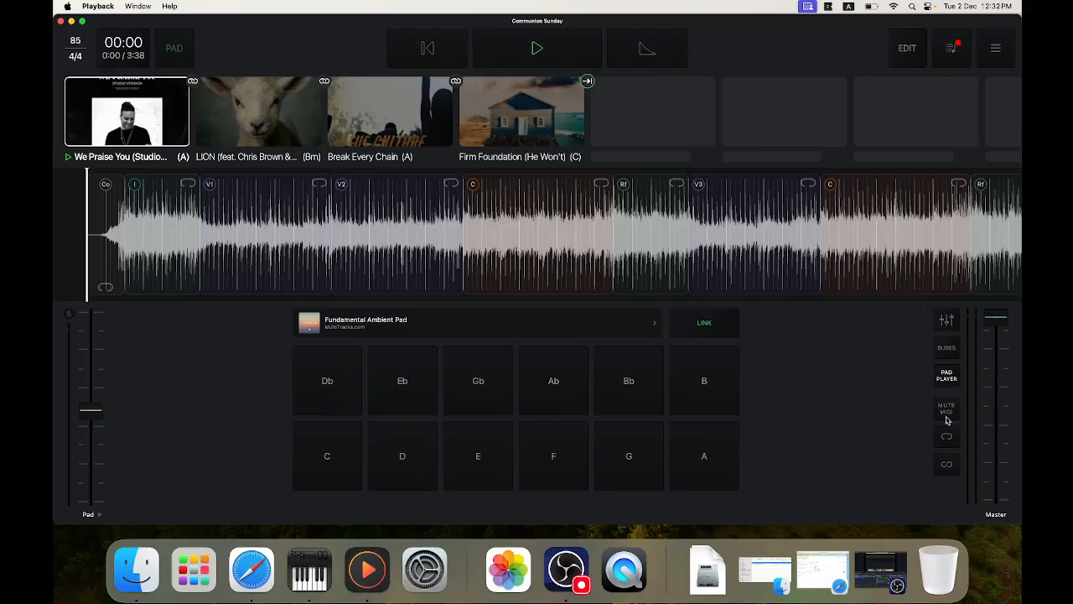
{"action": "left_click", "coordinate": [946, 320]}
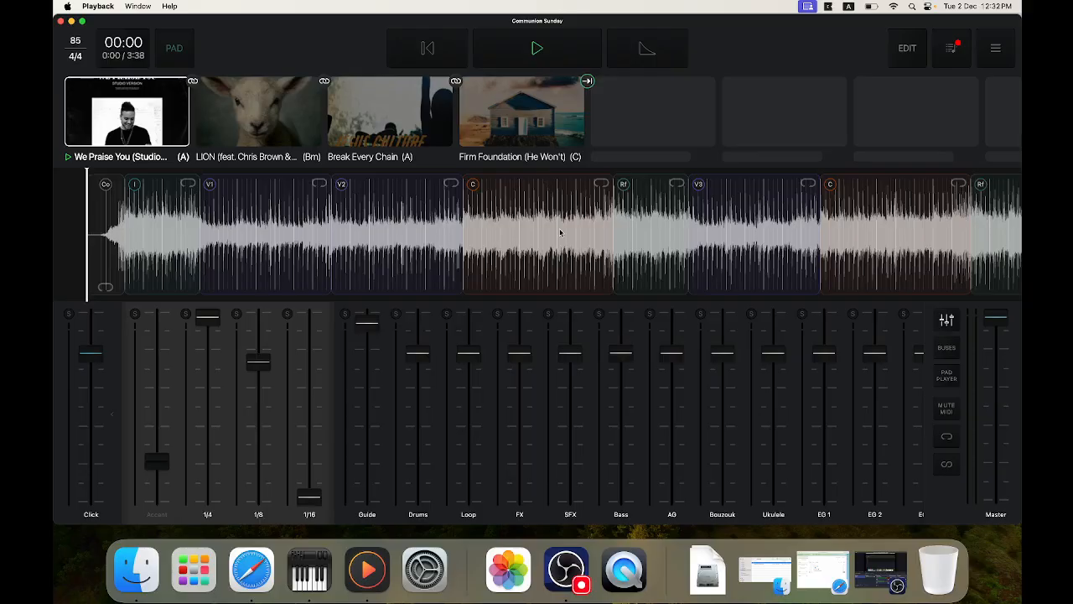
- Try section looping and infinite looping on the Count Off, Intro and Chorus sections of We Praise You
{"action": "left_click", "coordinate": [601, 184]}
{"action": "left_click", "coordinate": [947, 465]}
{"action": "left_click", "coordinate": [105, 287]}
{"action": "scroll", "coordinate": [476, 237], "scroll_direction": "right", "scroll_amount": 3}
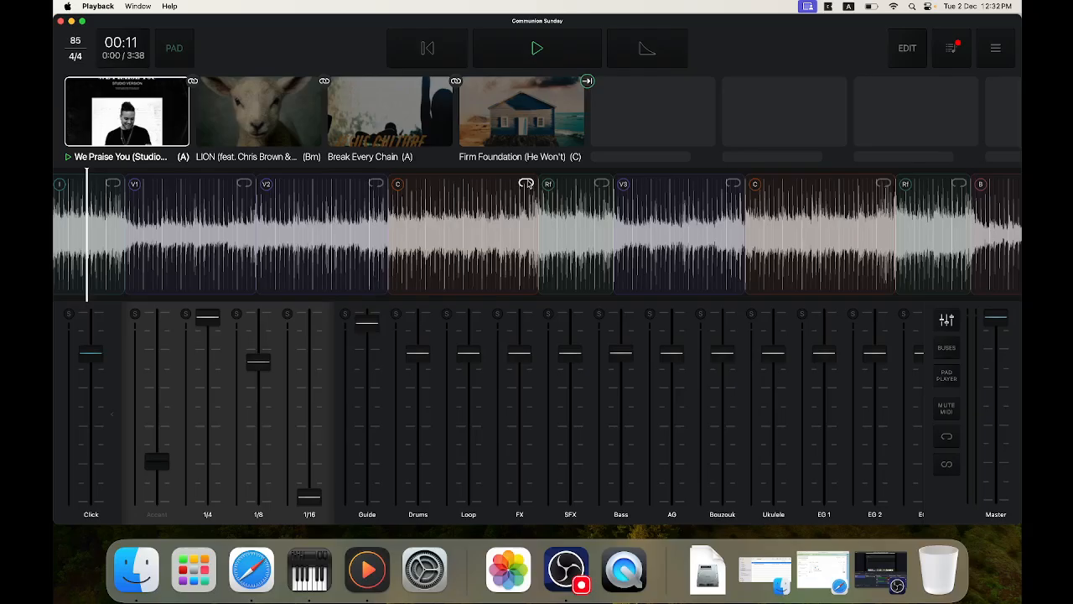
{"action": "left_click", "coordinate": [942, 466]}
{"action": "left_click", "coordinate": [114, 183]}
{"action": "scroll", "coordinate": [492, 227], "scroll_direction": "right", "scroll_amount": 10}
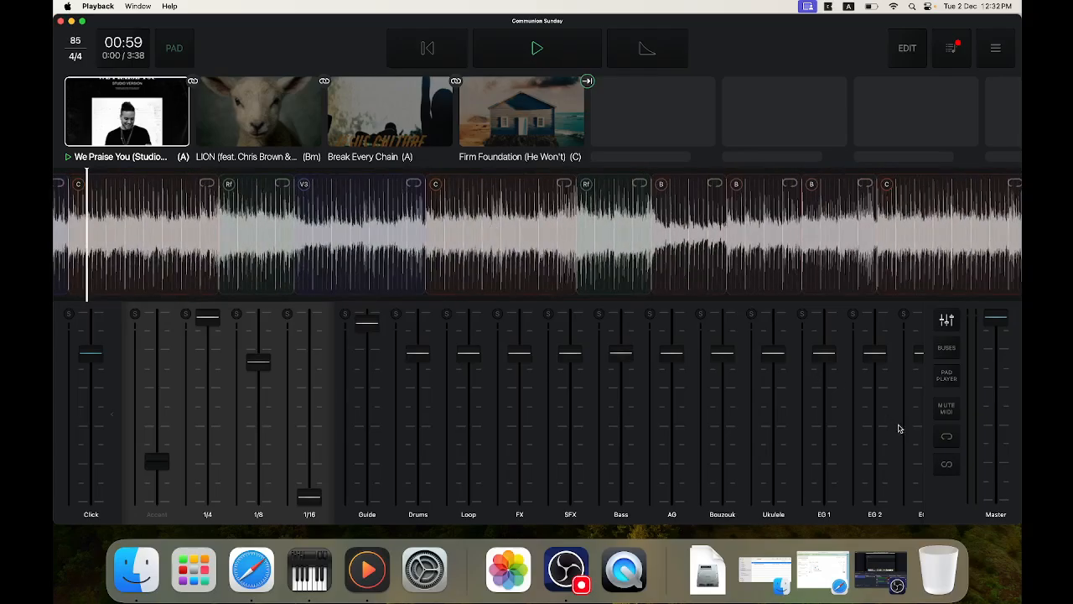
{"action": "left_click", "coordinate": [946, 462]}
{"action": "left_click", "coordinate": [209, 185]}
{"action": "scroll", "coordinate": [202, 200], "scroll_direction": "left", "scroll_amount": 5}
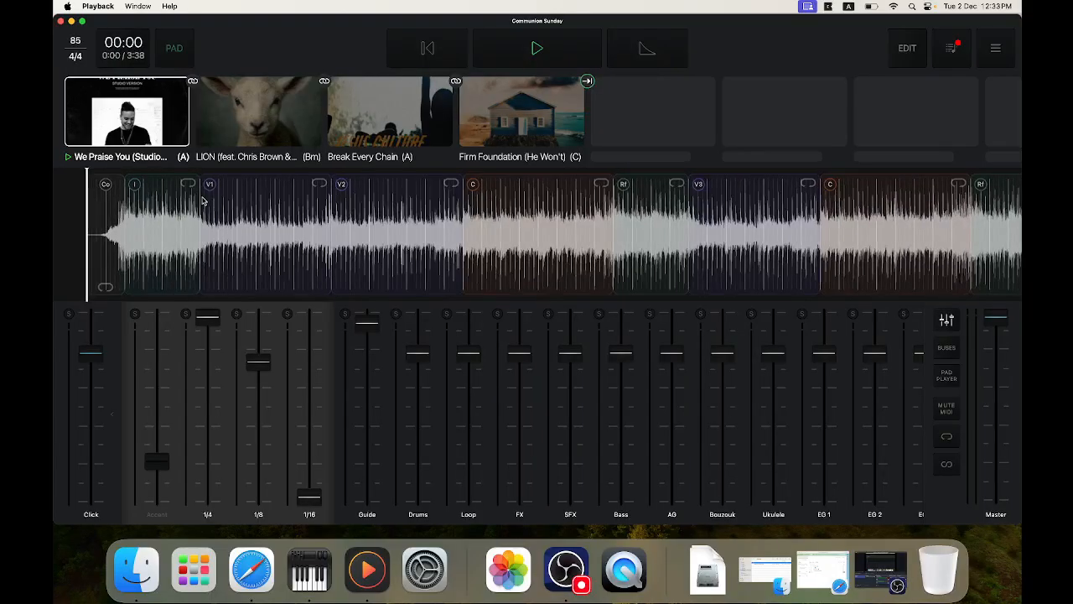
- Enter Setlist / Song Map editing and browse the sections that can be added after the Intro of We Praise You
{"action": "left_click", "coordinate": [910, 49]}
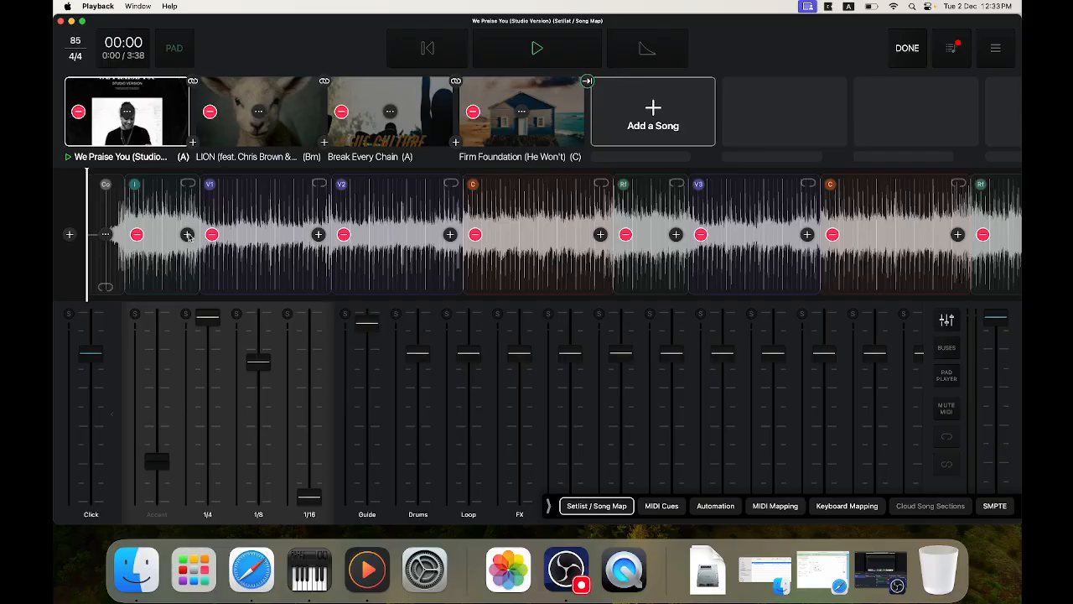
{"action": "left_click", "coordinate": [188, 234]}
{"action": "scroll", "coordinate": [280, 269], "scroll_direction": "down", "scroll_amount": 5}
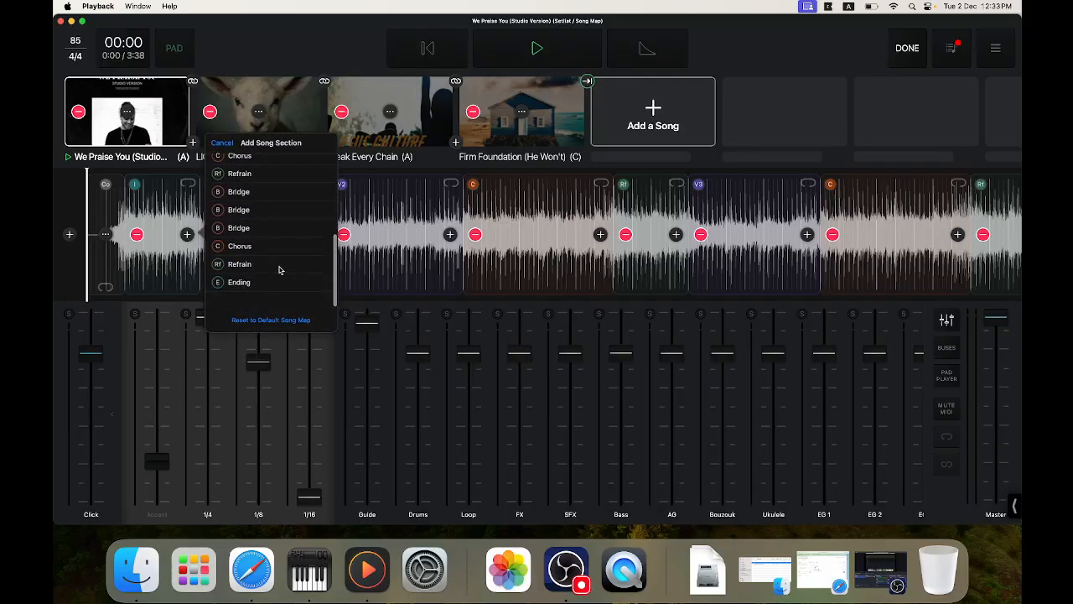
{"action": "scroll", "coordinate": [279, 269], "scroll_direction": "up", "scroll_amount": 2}
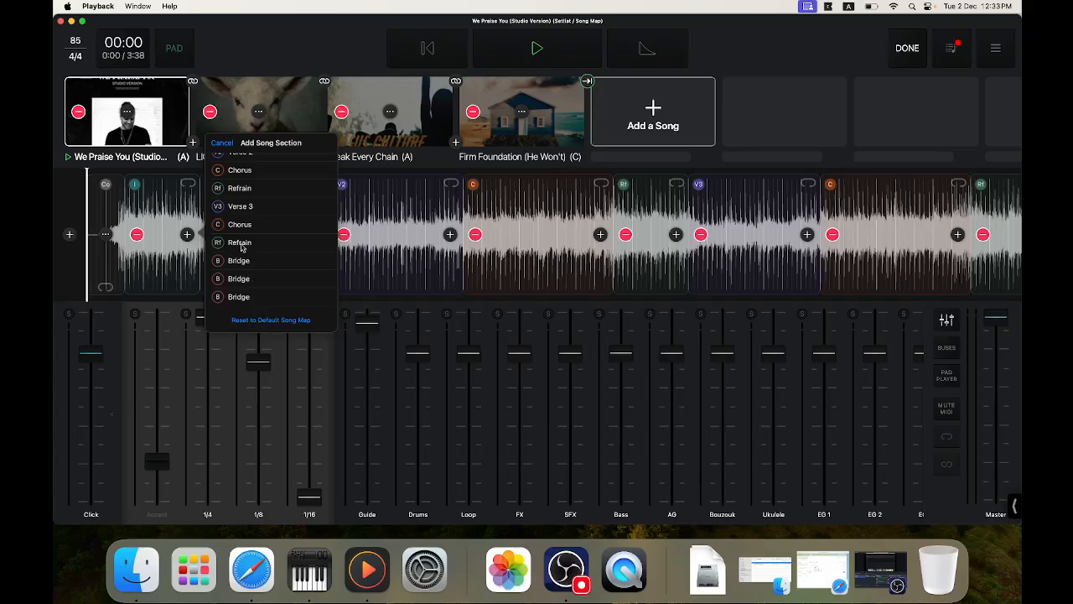
{"action": "left_click", "coordinate": [223, 144]}
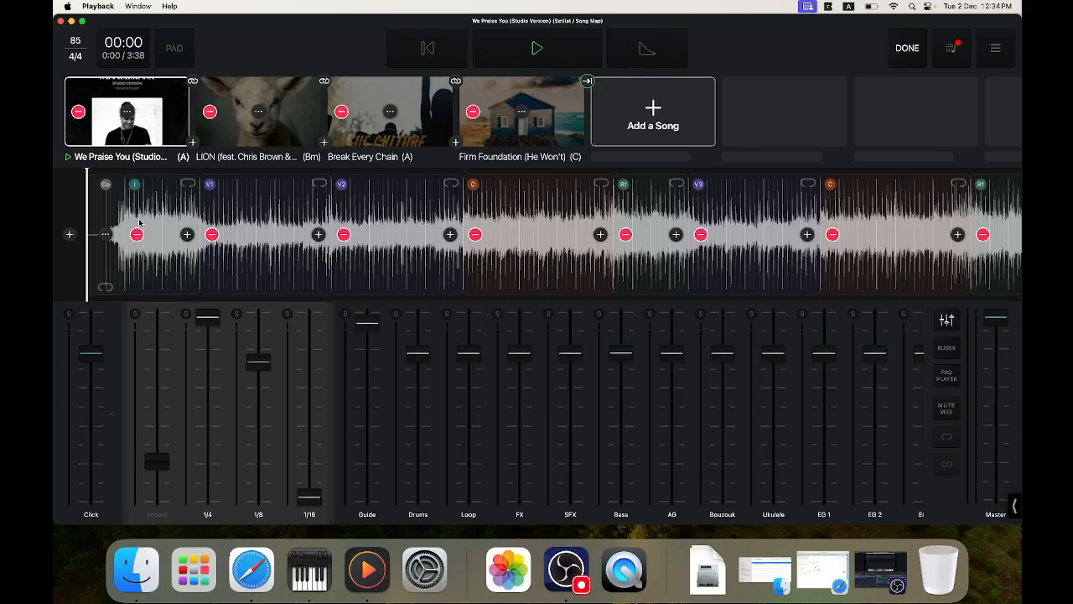
- Add an extra Count Off section at the start of We Praise You and remove it again
{"action": "left_click", "coordinate": [70, 234]}
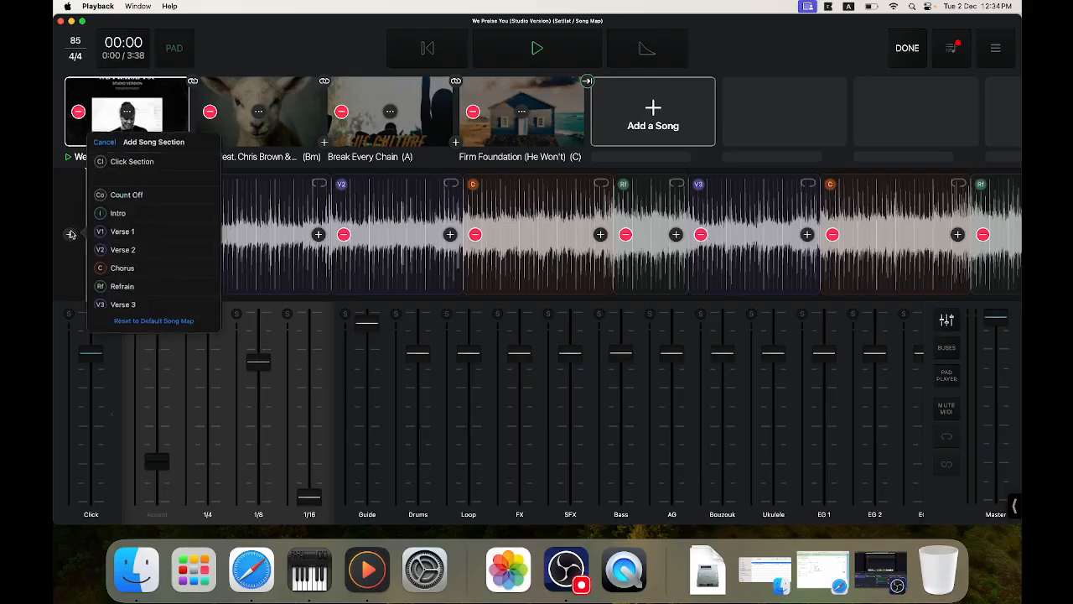
{"action": "left_click", "coordinate": [130, 195]}
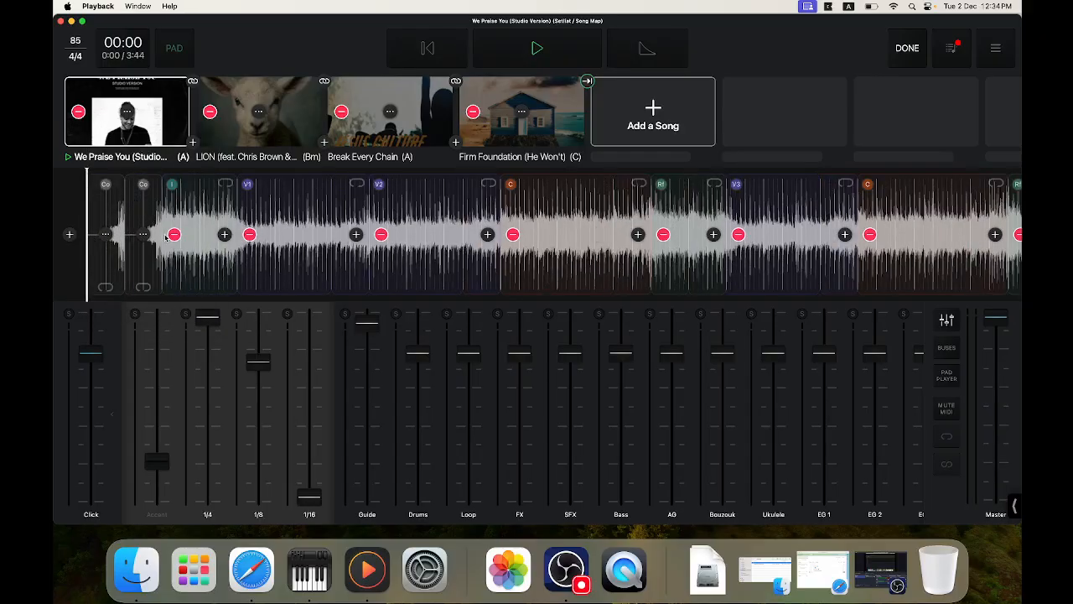
{"action": "left_click", "coordinate": [103, 235]}
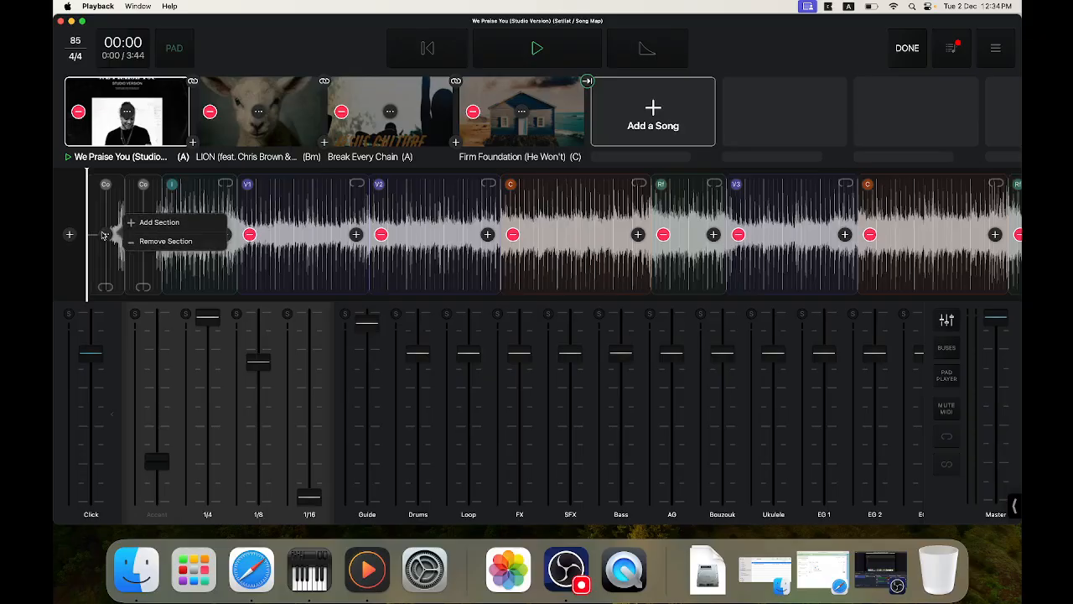
{"action": "left_click", "coordinate": [148, 242]}
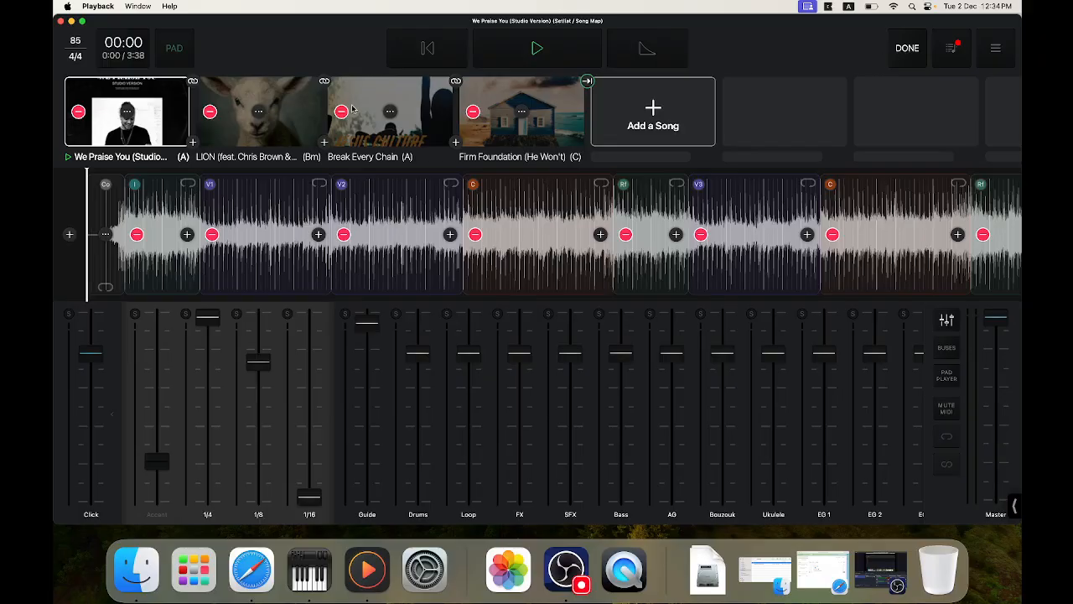
- Open the song settings of We Praise You and examine its key and tempo options
{"action": "left_click", "coordinate": [128, 114]}
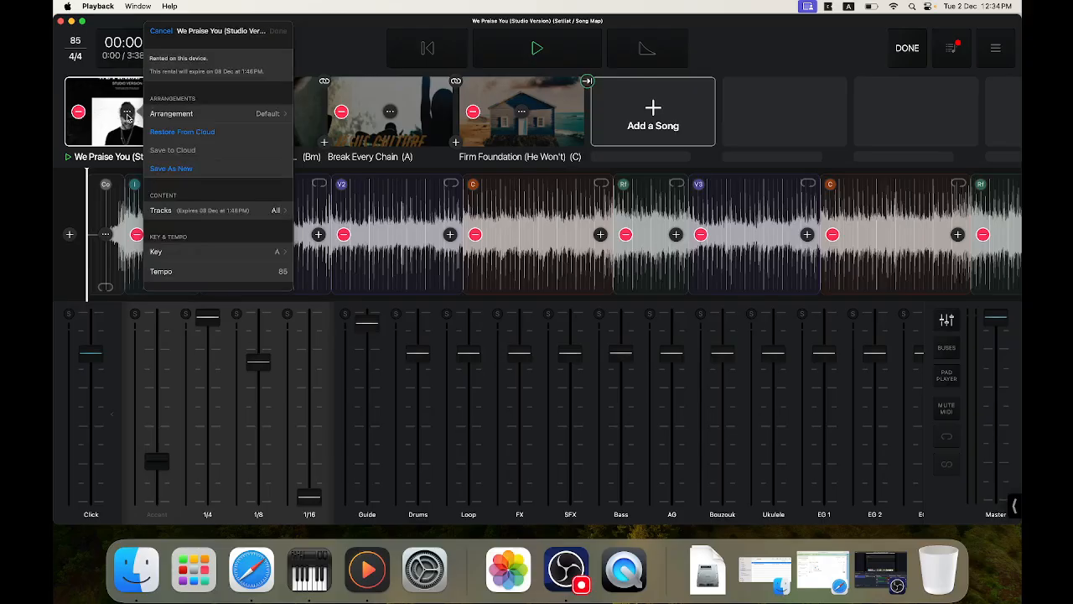
{"action": "scroll", "coordinate": [215, 209], "scroll_direction": "down", "scroll_amount": 3}
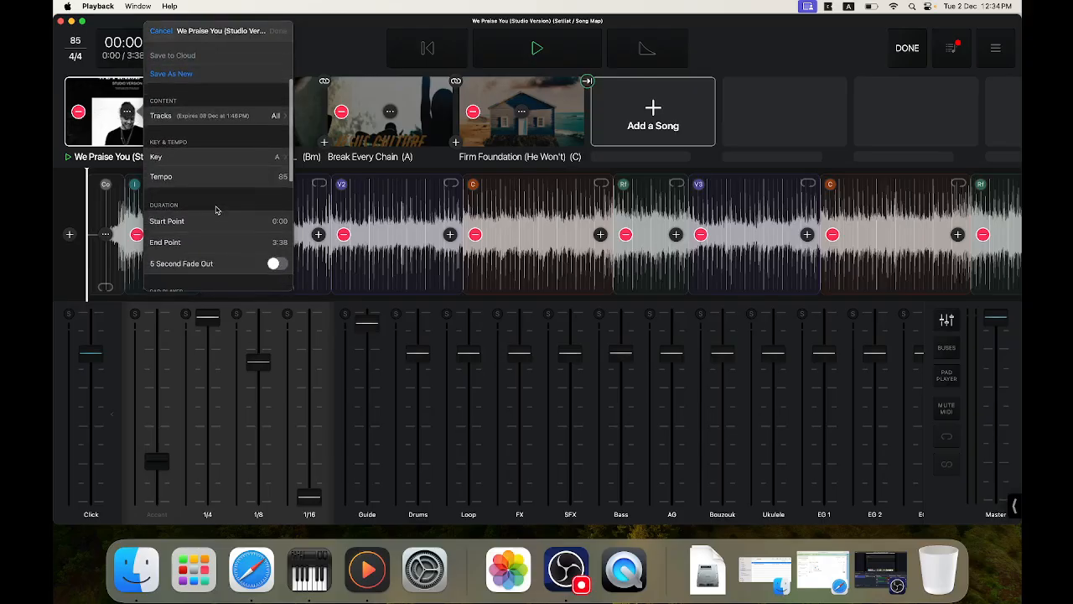
{"action": "scroll", "coordinate": [215, 209], "scroll_direction": "down", "scroll_amount": 2}
{"action": "left_click", "coordinate": [260, 85]}
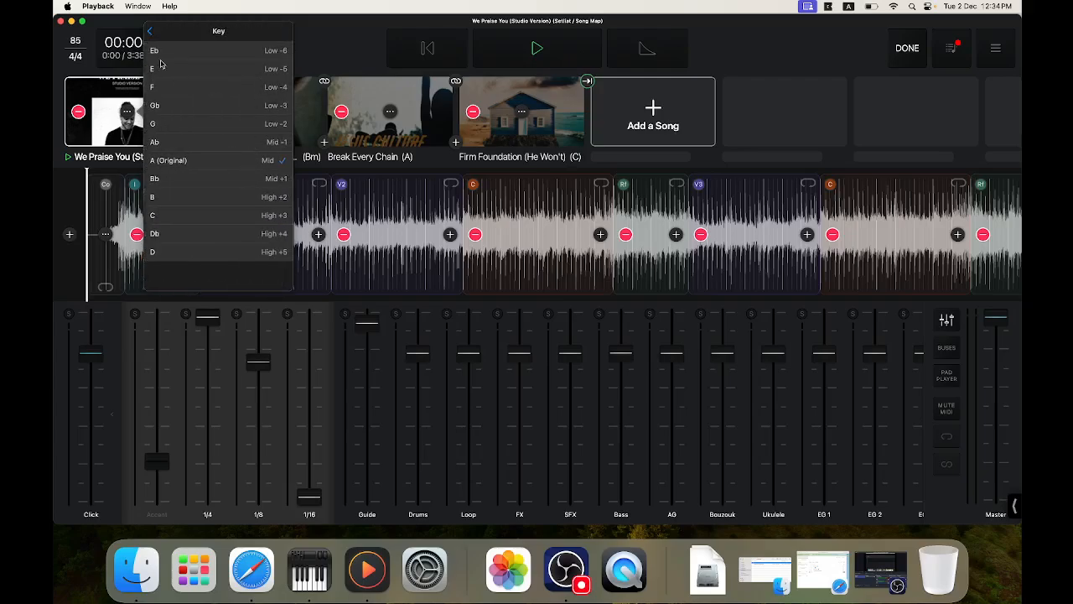
{"action": "left_click", "coordinate": [149, 33]}
{"action": "left_click", "coordinate": [195, 109]}
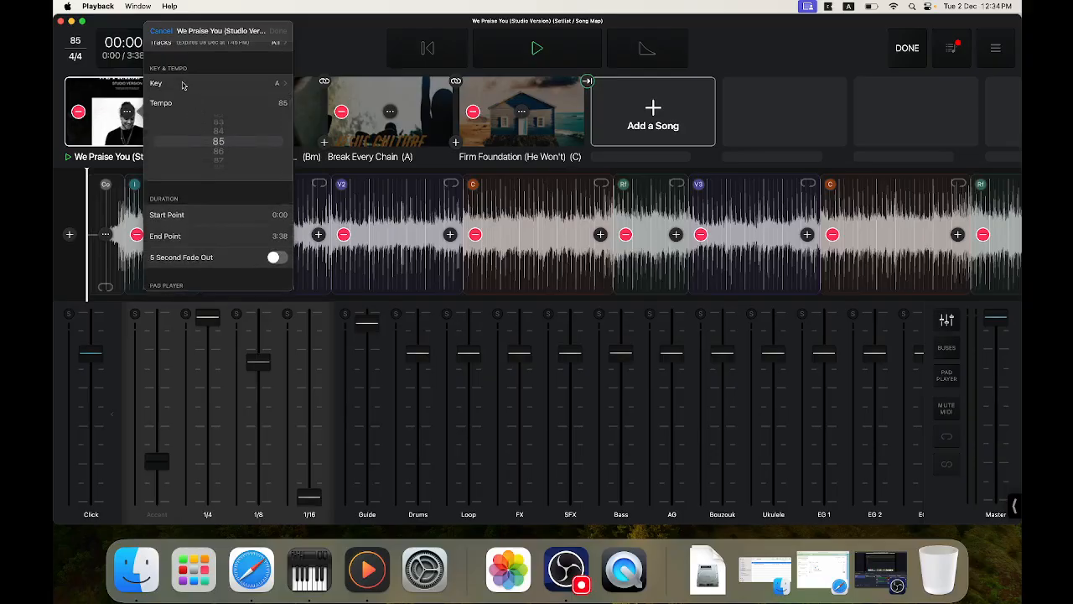
{"action": "left_click", "coordinate": [192, 103]}
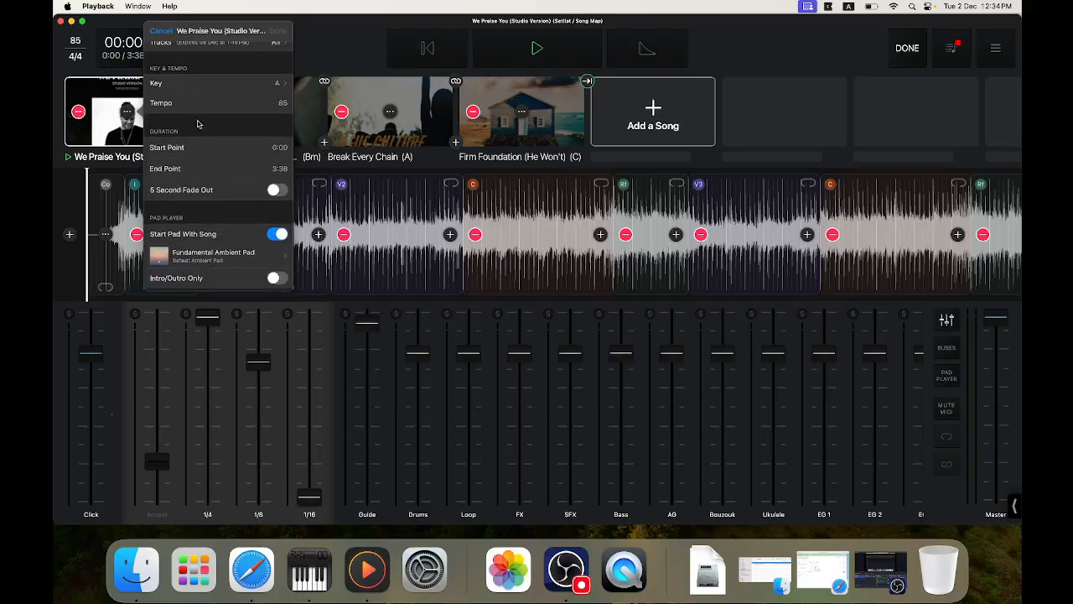
- Set the MIDI Out Lyrics Bus of We Praise You to ProPresenter 2 Line Template
{"action": "scroll", "coordinate": [208, 154], "scroll_direction": "down", "scroll_amount": 3}
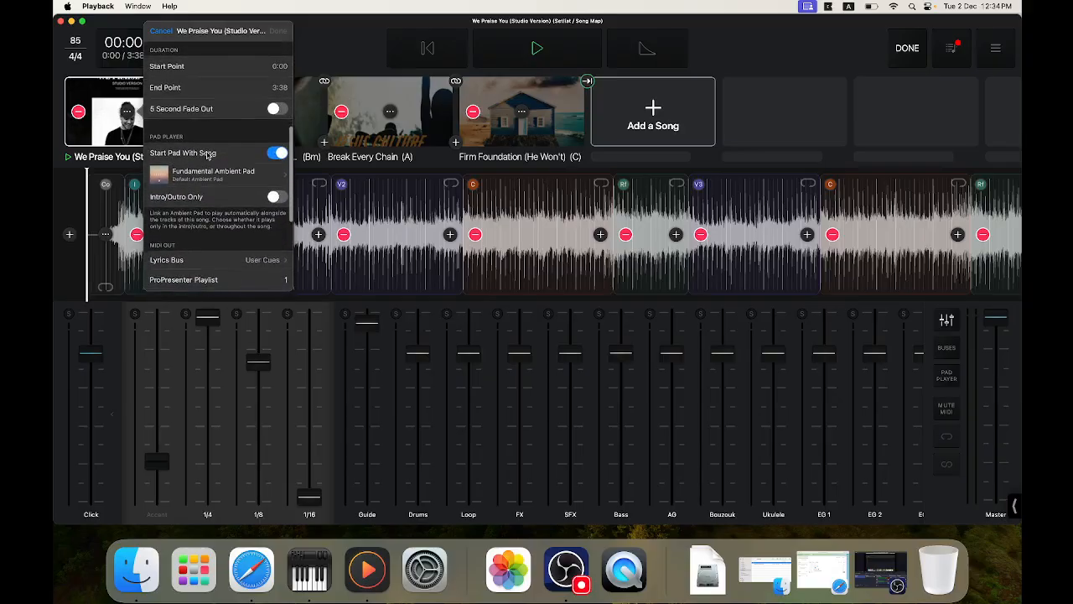
{"action": "scroll", "coordinate": [208, 155], "scroll_direction": "down", "scroll_amount": 3}
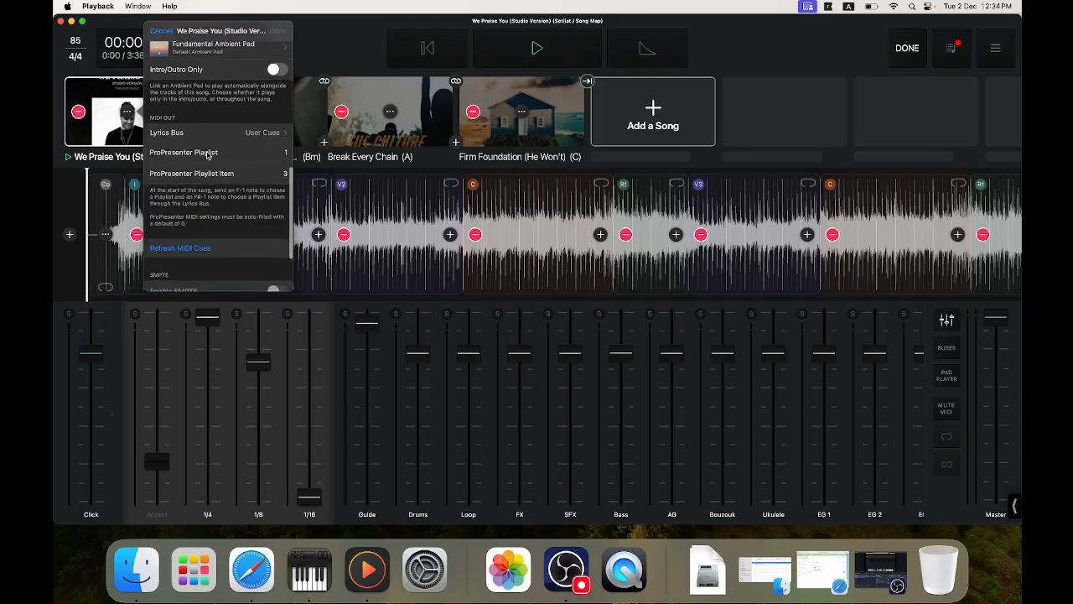
{"action": "scroll", "coordinate": [208, 155], "scroll_direction": "down", "scroll_amount": 1}
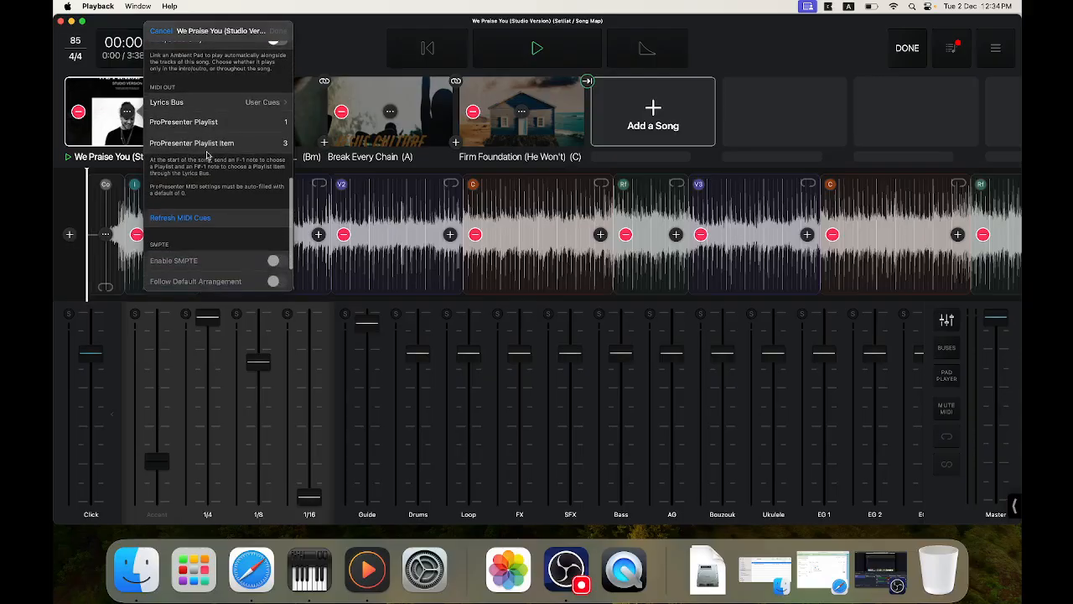
{"action": "left_click", "coordinate": [216, 103]}
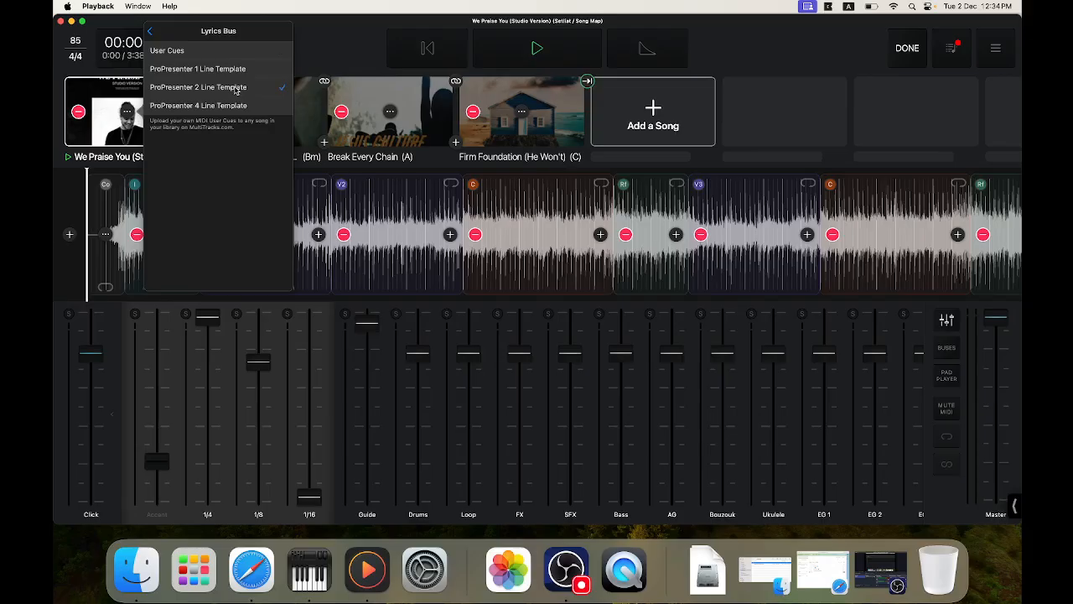
{"action": "left_click", "coordinate": [236, 89]}
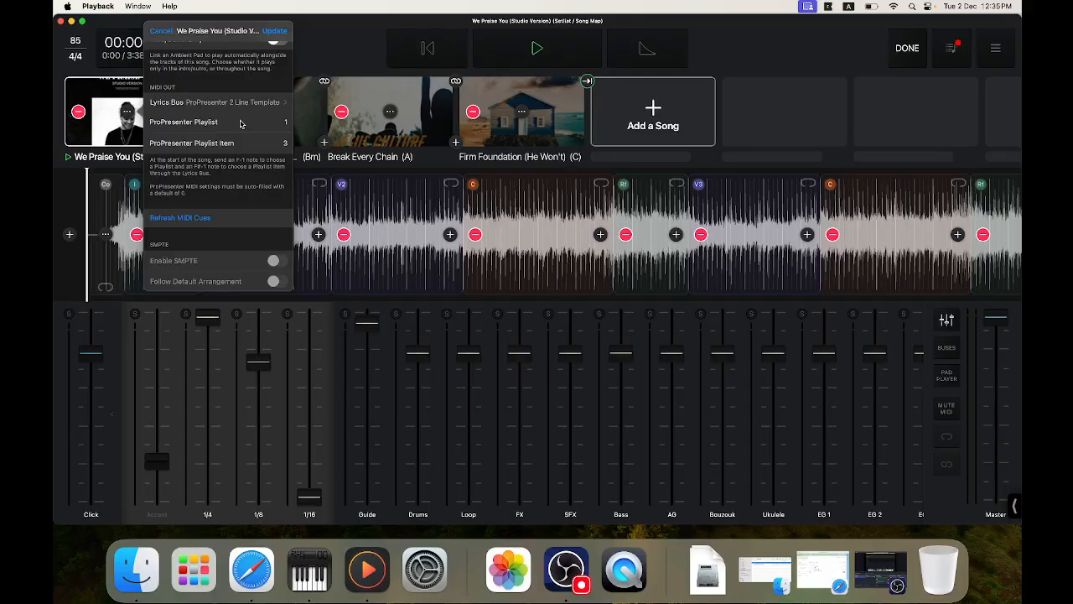
- Review the ProPresenter Playlist and Playlist Item choices of We Praise You, then refresh its MIDI cues and update the song
{"action": "left_click", "coordinate": [239, 124]}
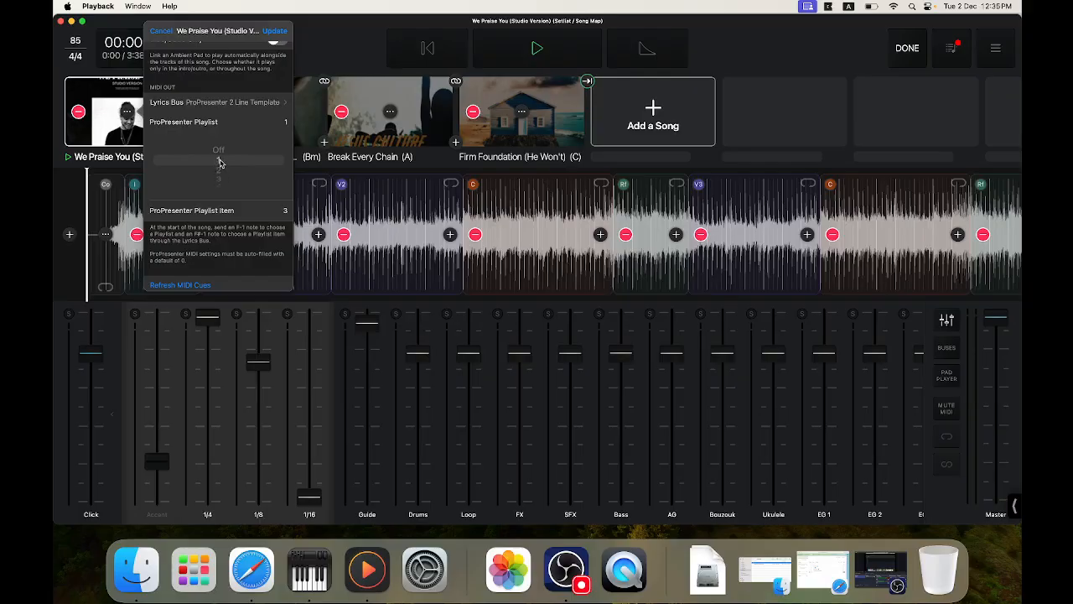
{"action": "left_click", "coordinate": [220, 124]}
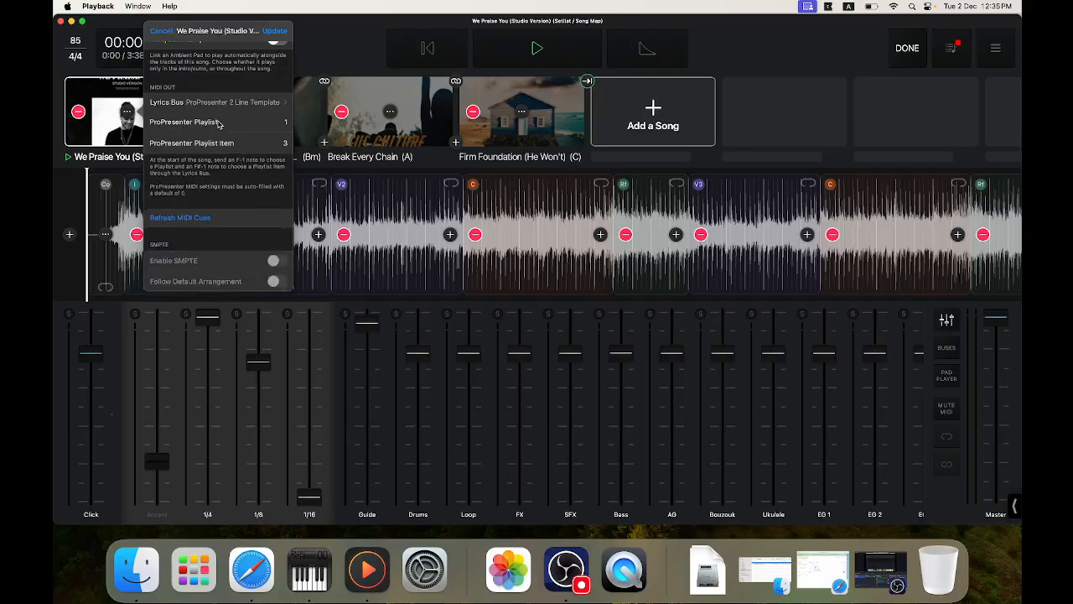
{"action": "left_click", "coordinate": [220, 145]}
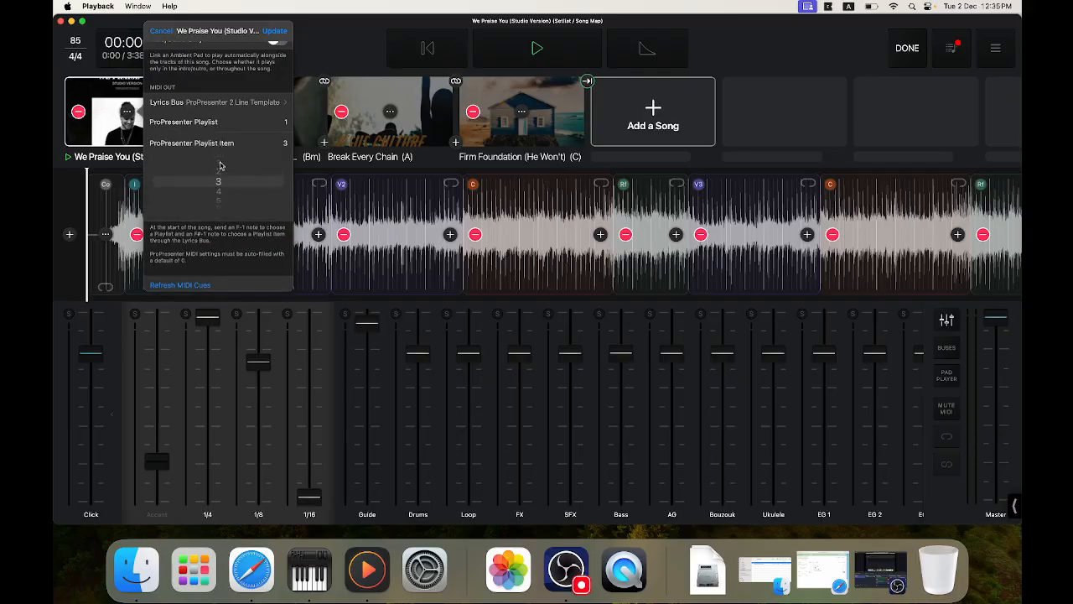
{"action": "scroll", "coordinate": [219, 176], "scroll_direction": "up", "scroll_amount": 2}
{"action": "scroll", "coordinate": [220, 178], "scroll_direction": "down", "scroll_amount": 2}
{"action": "left_click", "coordinate": [207, 285]}
{"action": "left_click", "coordinate": [274, 31]}
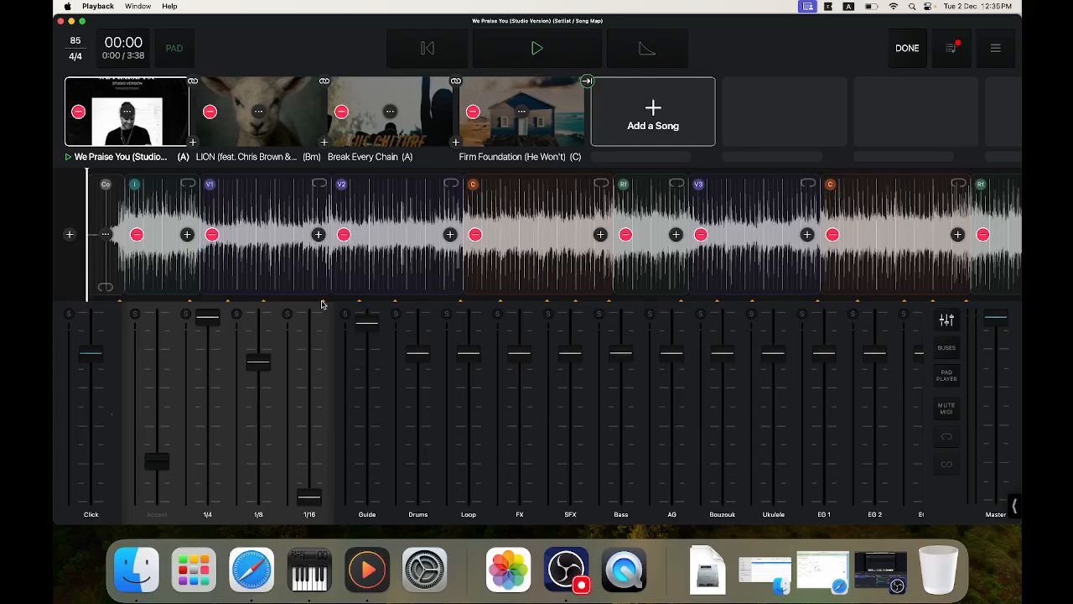
- Set the Lyrics Bus of LION to ProPresenter 2 Line Template, refresh its MIDI cues and update the song
{"action": "left_click", "coordinate": [260, 118]}
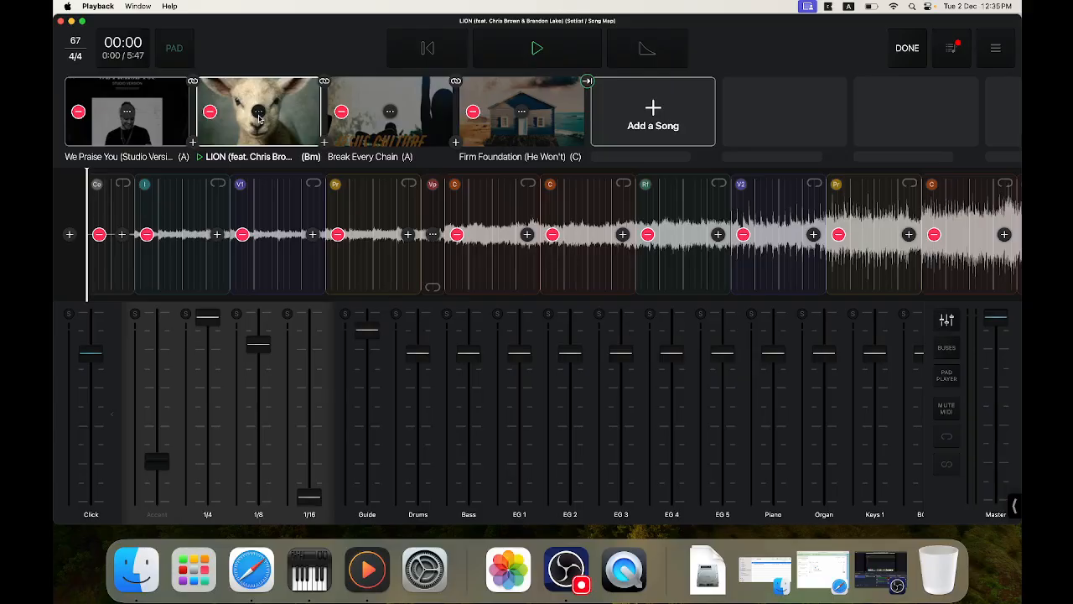
{"action": "left_click", "coordinate": [259, 114]}
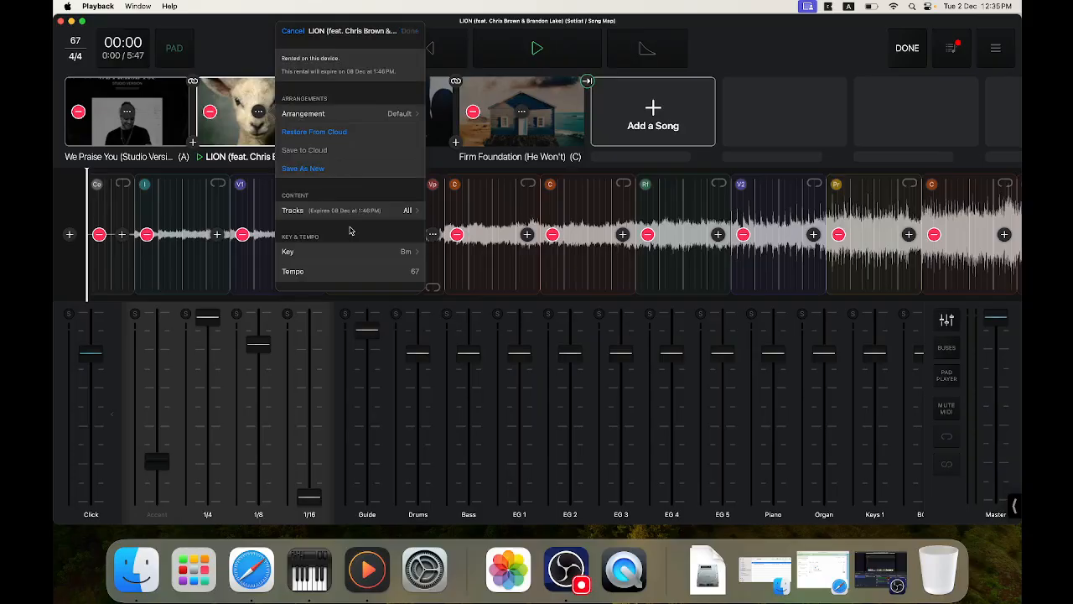
{"action": "scroll", "coordinate": [350, 230], "scroll_direction": "down", "scroll_amount": 10}
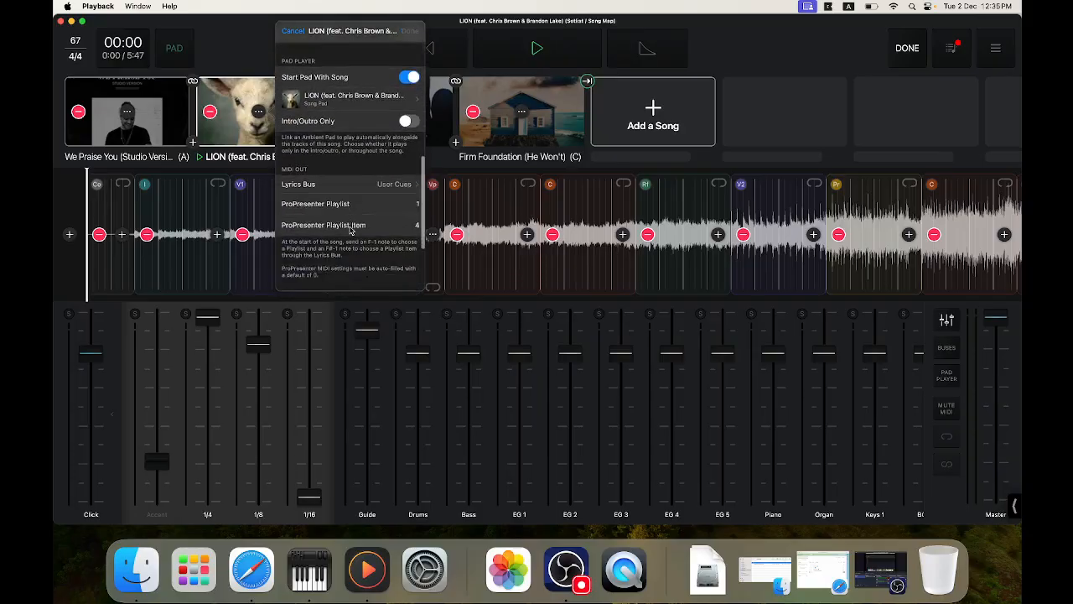
{"action": "left_click", "coordinate": [394, 117]}
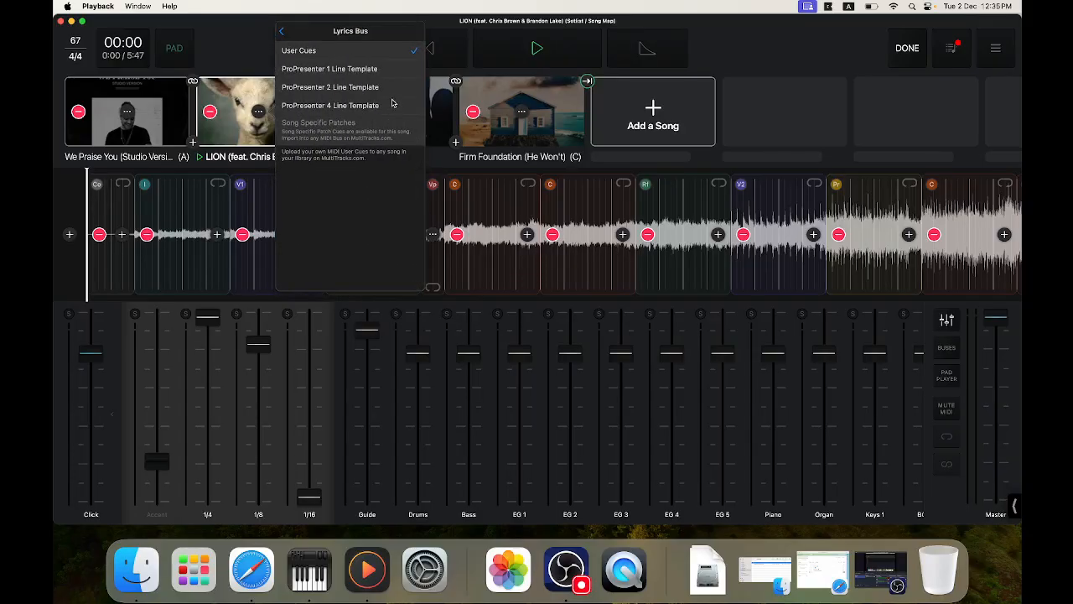
{"action": "left_click", "coordinate": [392, 87]}
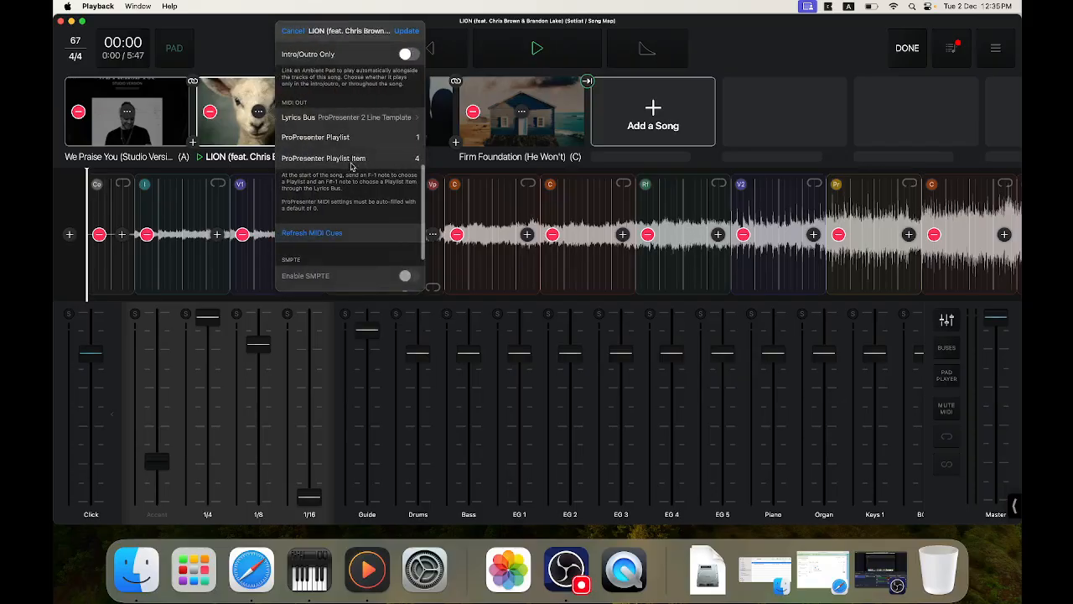
{"action": "left_click", "coordinate": [328, 237]}
{"action": "left_click", "coordinate": [406, 31]}
- Set the Lyrics Bus of Break Every Chain to ProPresenter 2 Line Template, refresh its MIDI cues and update the song
{"action": "left_click", "coordinate": [411, 122]}
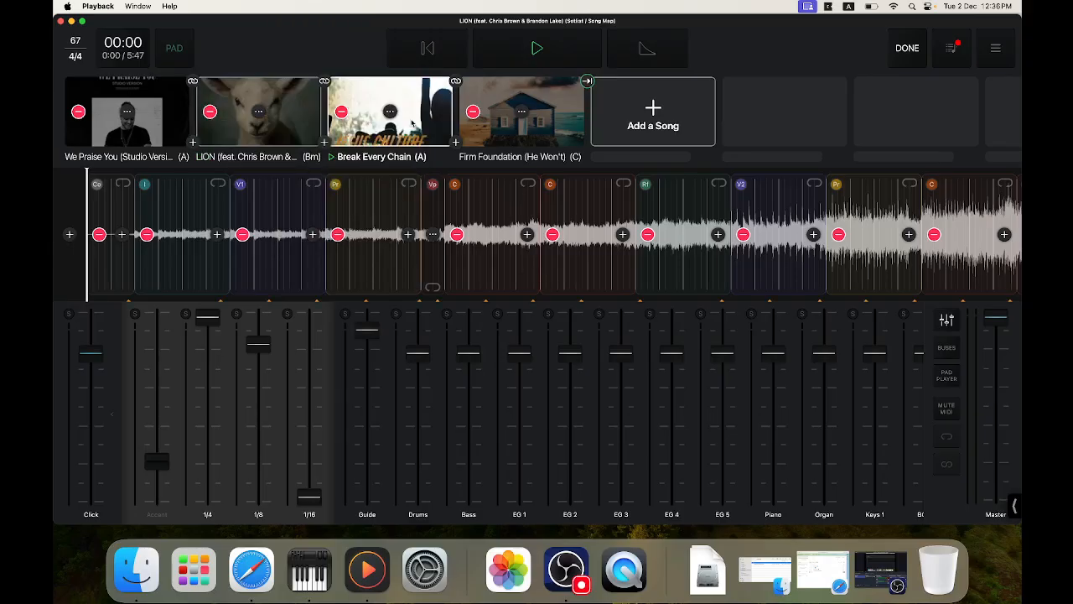
{"action": "left_click", "coordinate": [390, 112]}
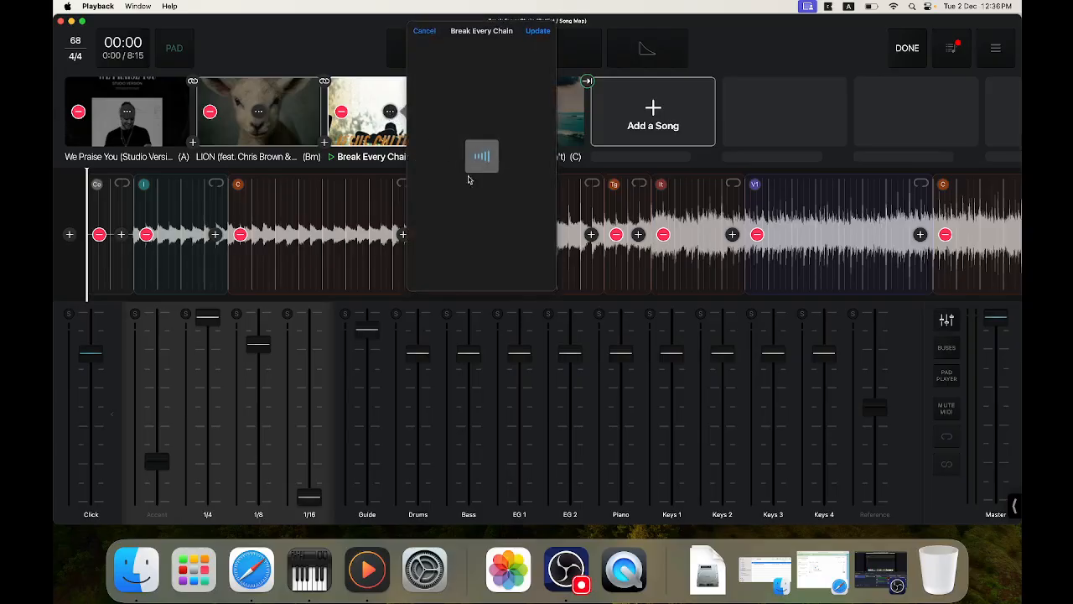
{"action": "scroll", "coordinate": [480, 222], "scroll_direction": "down", "scroll_amount": 10}
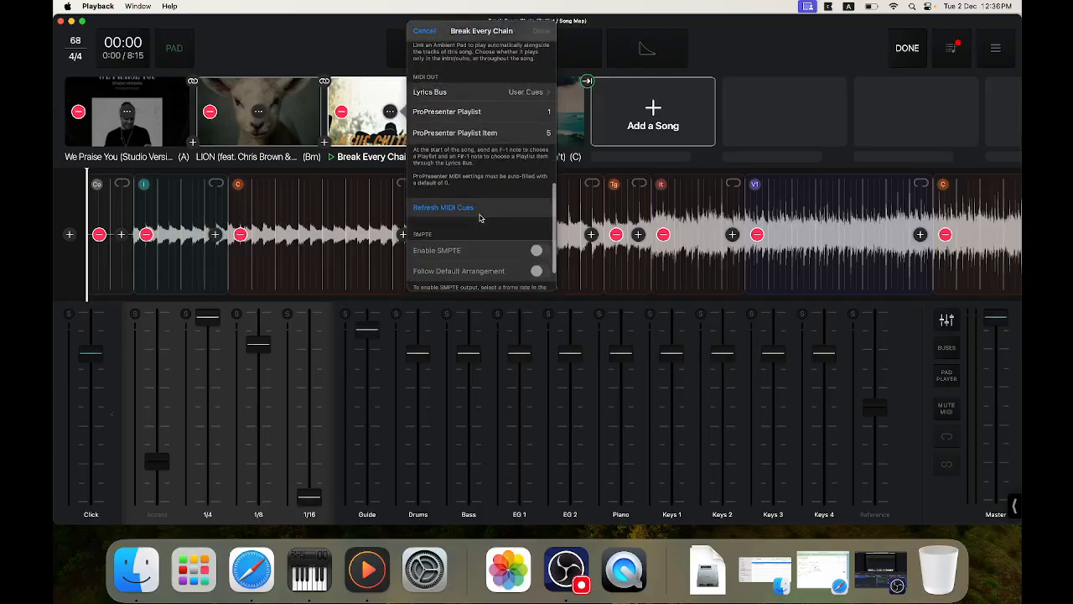
{"action": "left_click", "coordinate": [501, 83]}
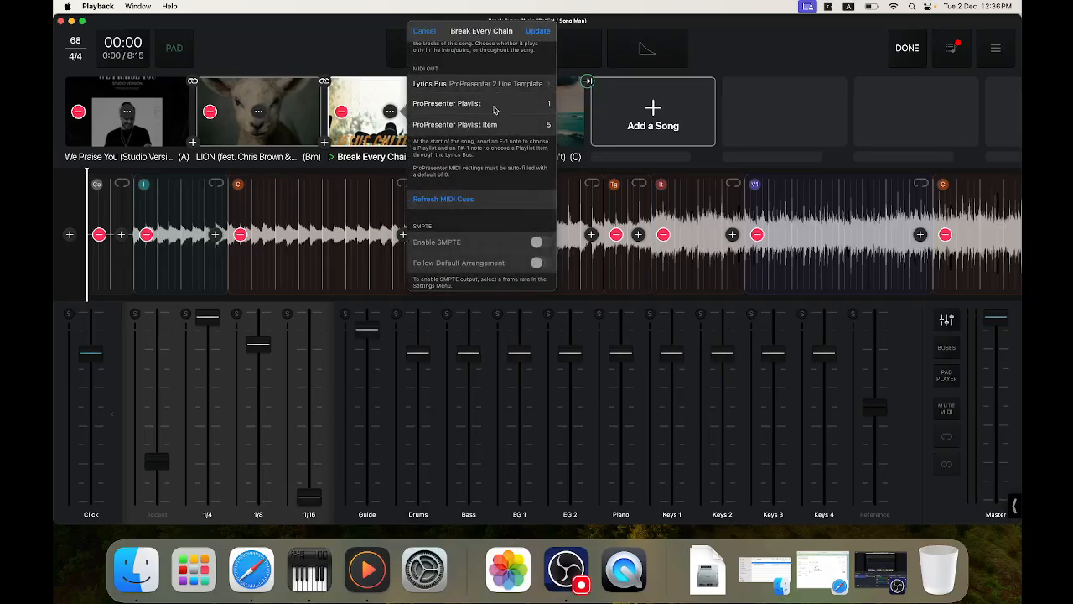
{"action": "left_click", "coordinate": [463, 199]}
{"action": "left_click", "coordinate": [545, 31]}
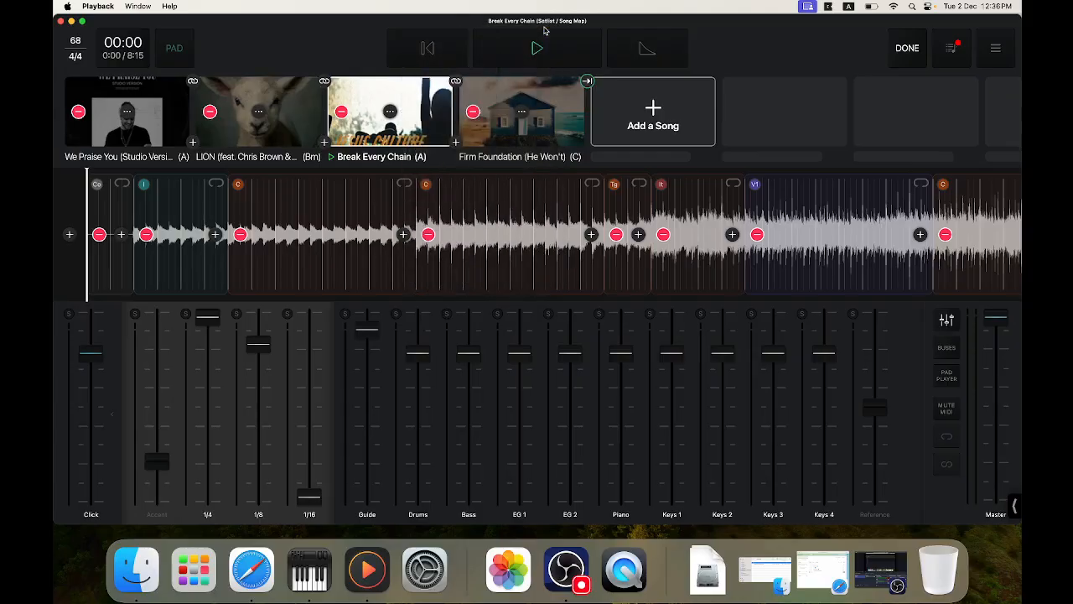
- Apply the ProPresenter 2 Line Template Lyrics Bus to Firm Foundation (He Won't) with refreshed MIDI cues, and finish setlist editing
{"action": "left_click", "coordinate": [553, 96]}
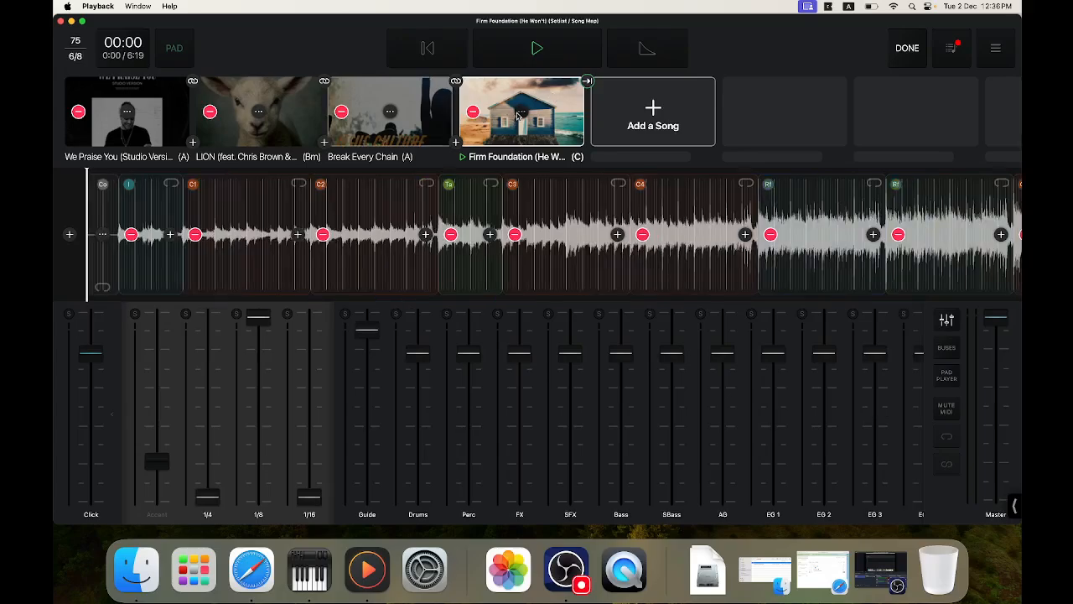
{"action": "left_click", "coordinate": [519, 114]}
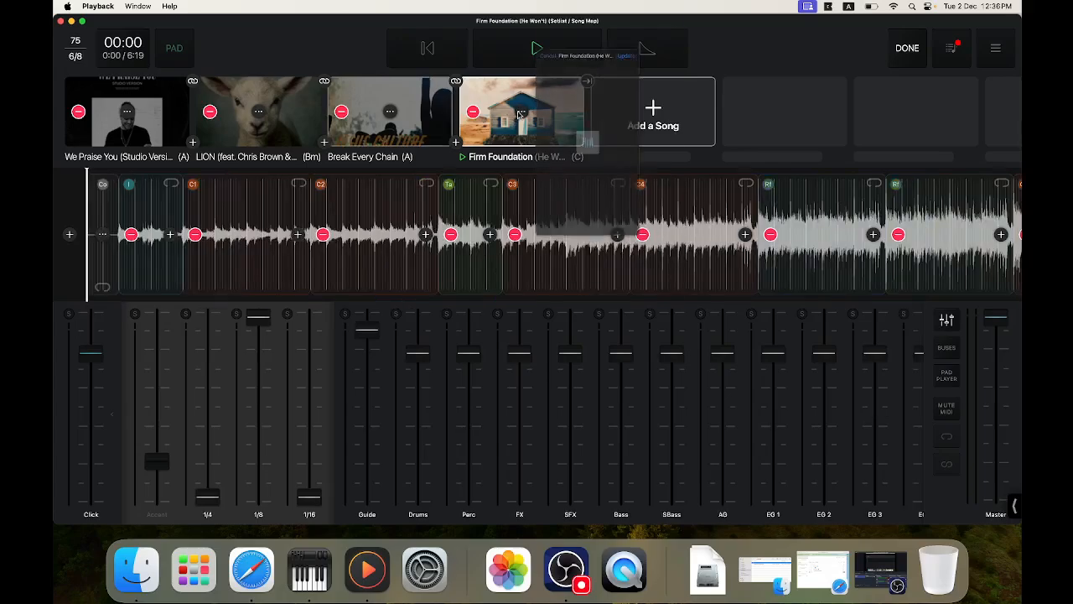
{"action": "scroll", "coordinate": [590, 182], "scroll_direction": "down", "scroll_amount": 3}
{"action": "scroll", "coordinate": [589, 182], "scroll_direction": "down", "scroll_amount": 5}
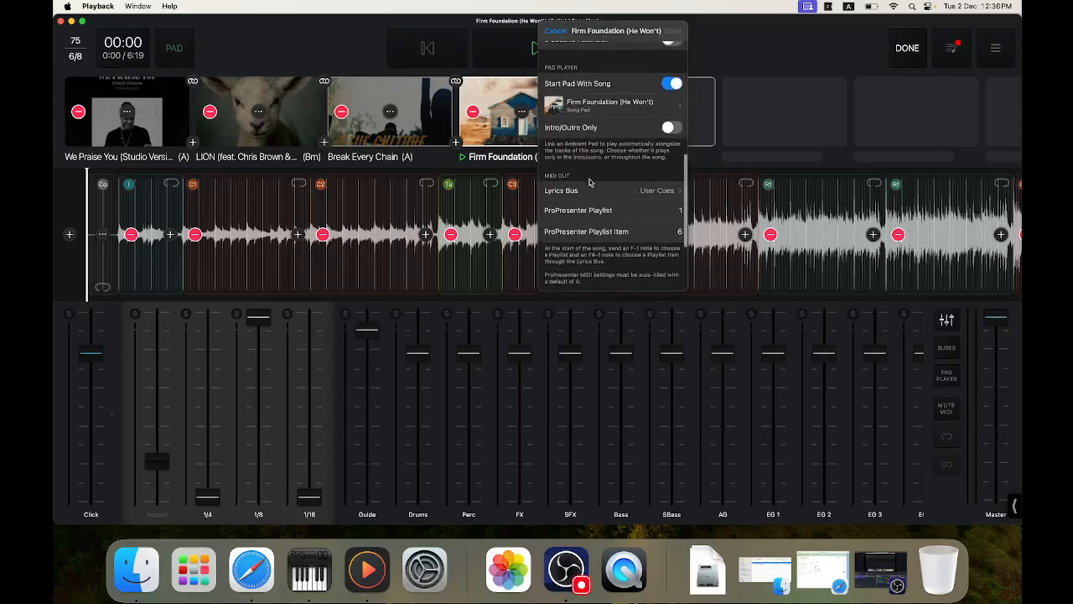
{"action": "left_click", "coordinate": [636, 96]}
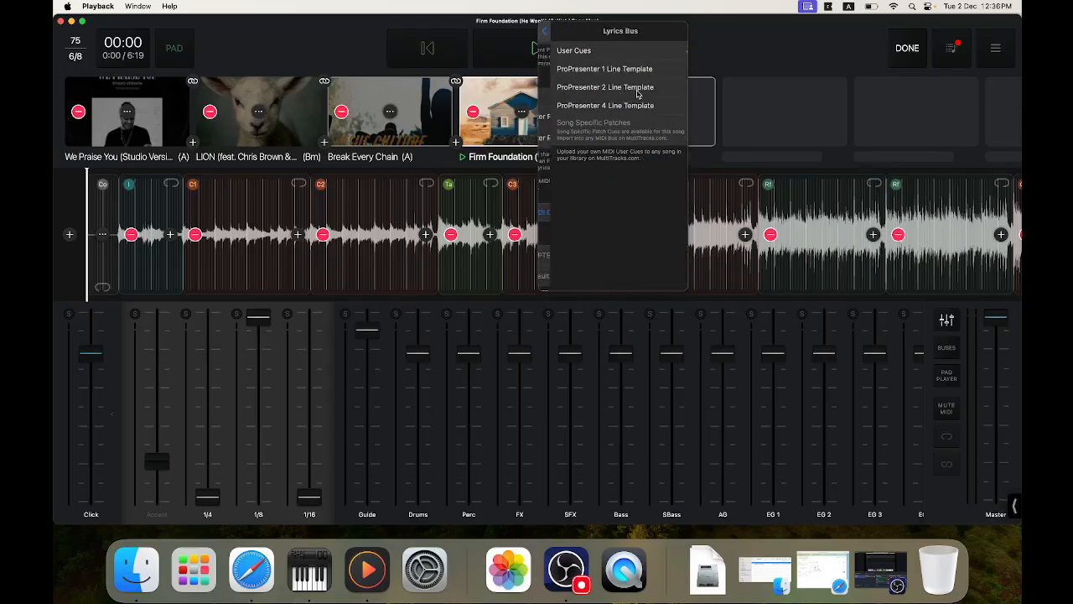
{"action": "left_click", "coordinate": [629, 88]}
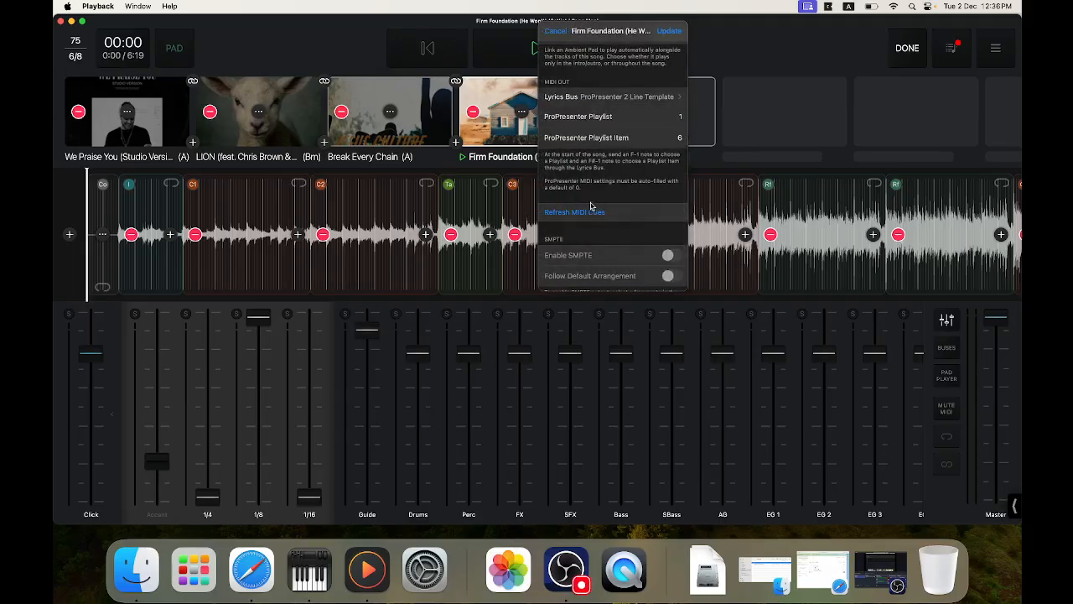
{"action": "left_click", "coordinate": [592, 212]}
{"action": "left_click", "coordinate": [670, 31]}
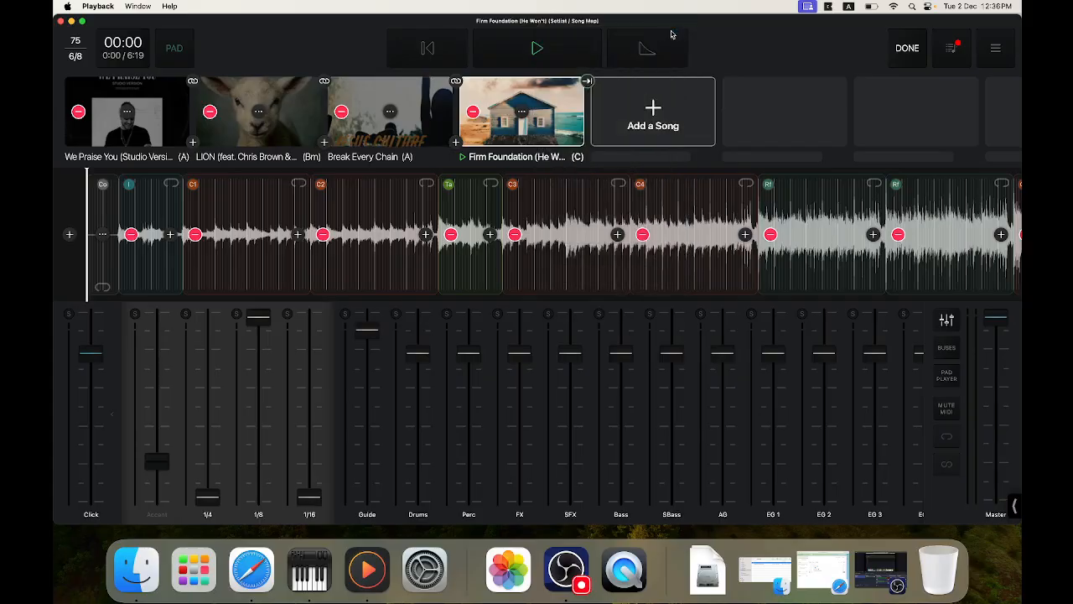
{"action": "left_click", "coordinate": [905, 47]}
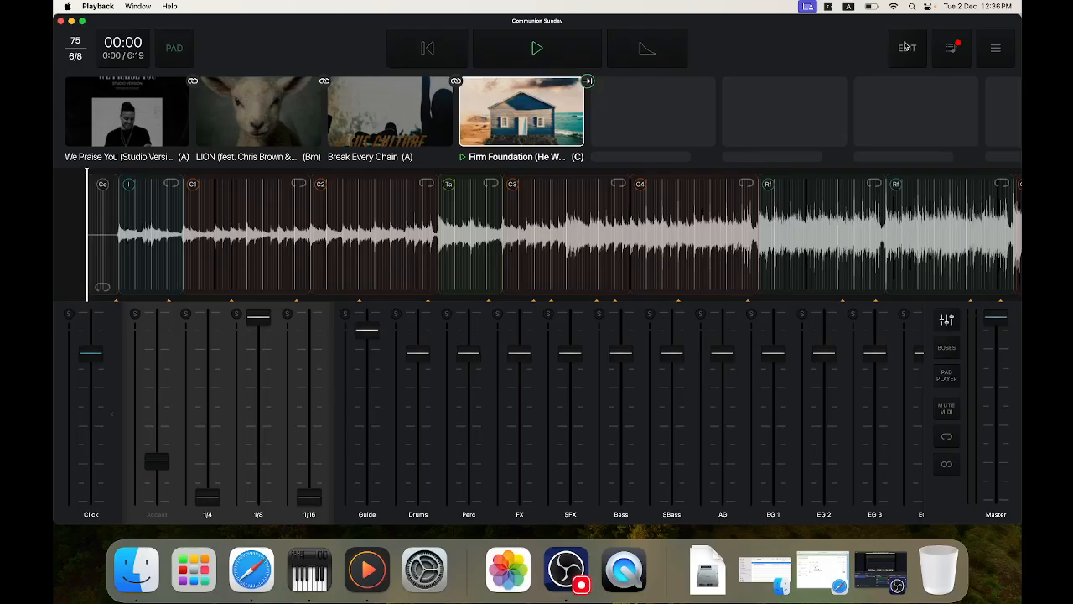
- Save the Communion Sunday setlist changes to the cloud without notes and select We Praise You as the current song
{"action": "left_click", "coordinate": [956, 48]}
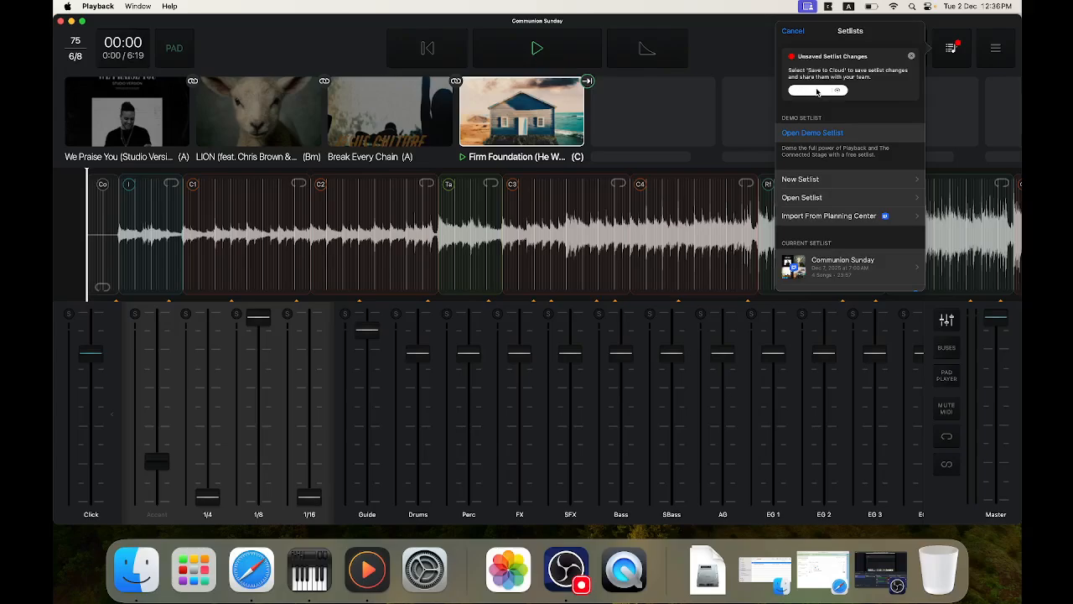
{"action": "left_click", "coordinate": [817, 89]}
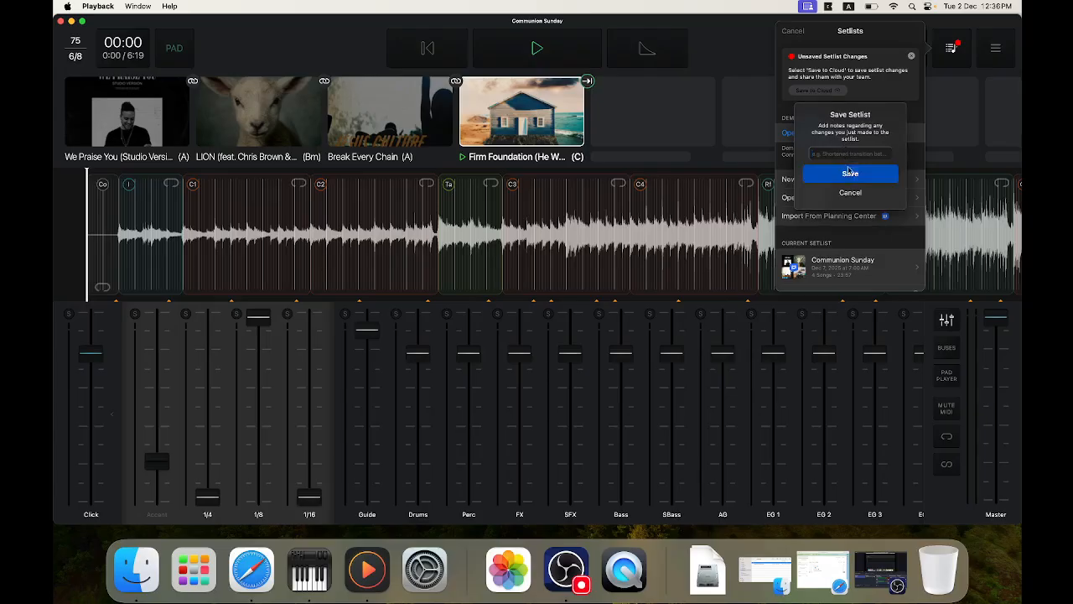
{"action": "left_click", "coordinate": [851, 173]}
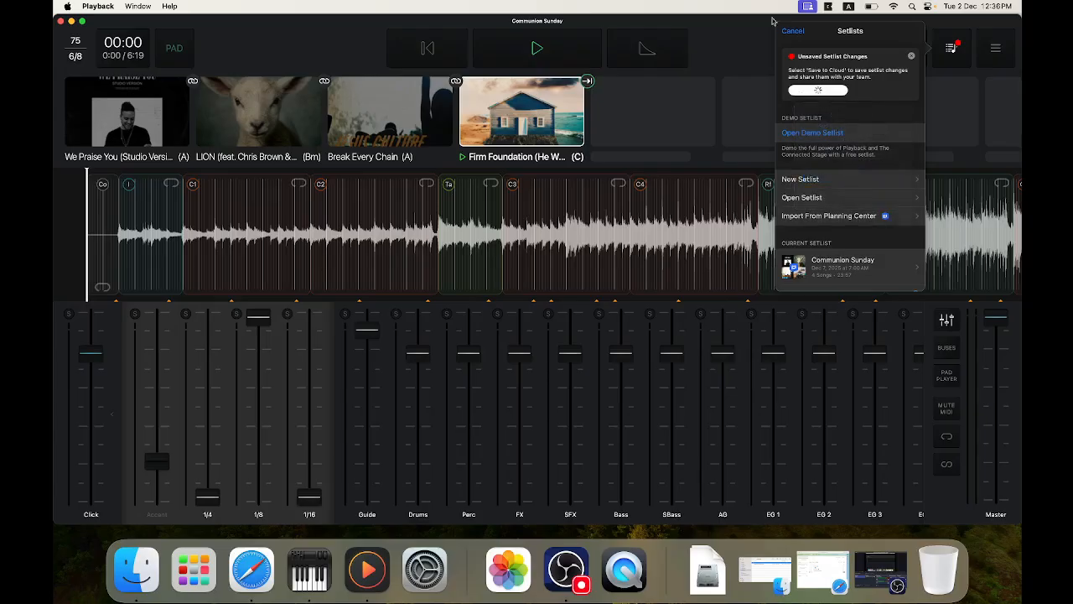
{"action": "left_click", "coordinate": [754, 46]}
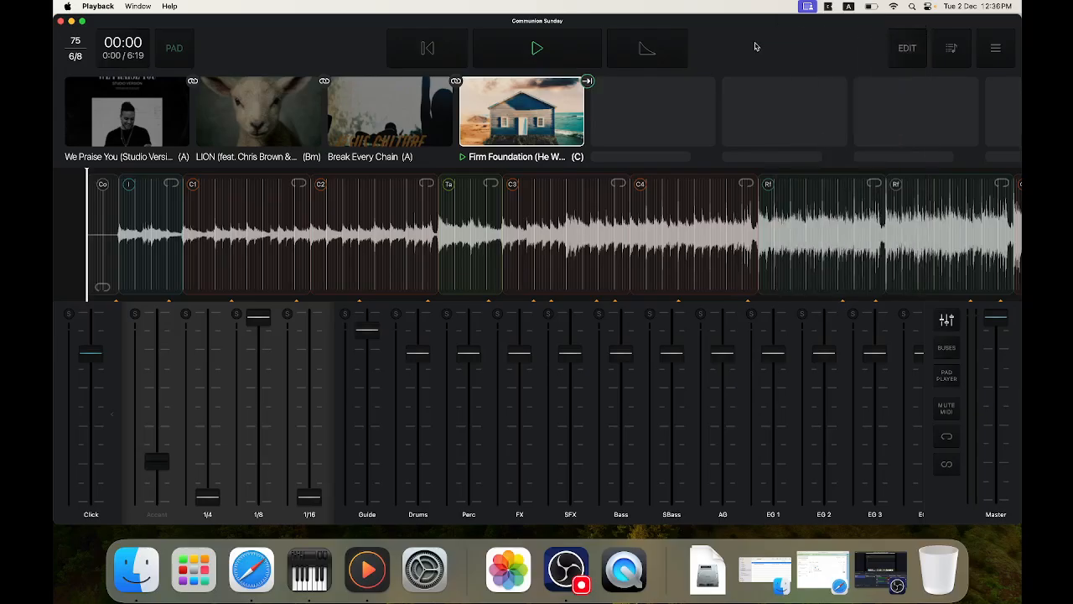
{"action": "left_click", "coordinate": [141, 101]}
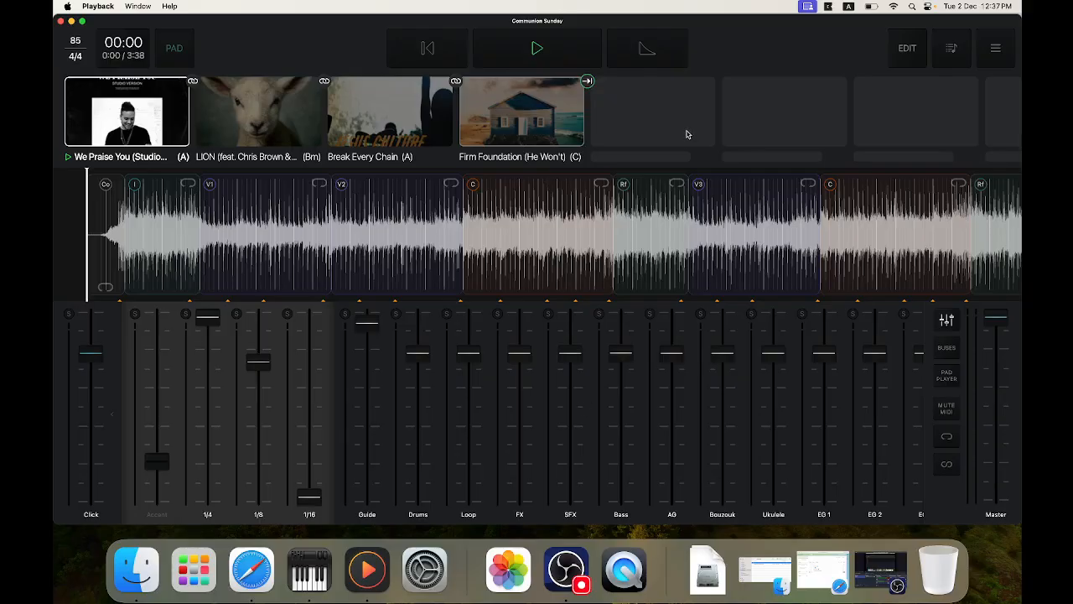
- Turn on Playback Sync and allow remote connections to this device as the Playback Remote host
{"action": "left_click", "coordinate": [996, 50]}
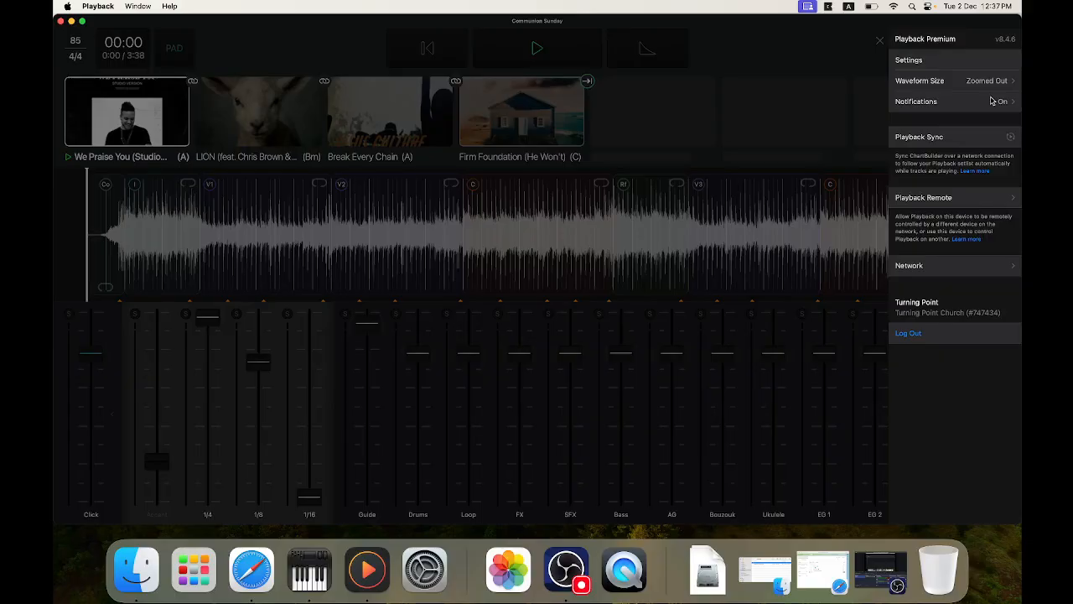
{"action": "left_click", "coordinate": [1010, 138]}
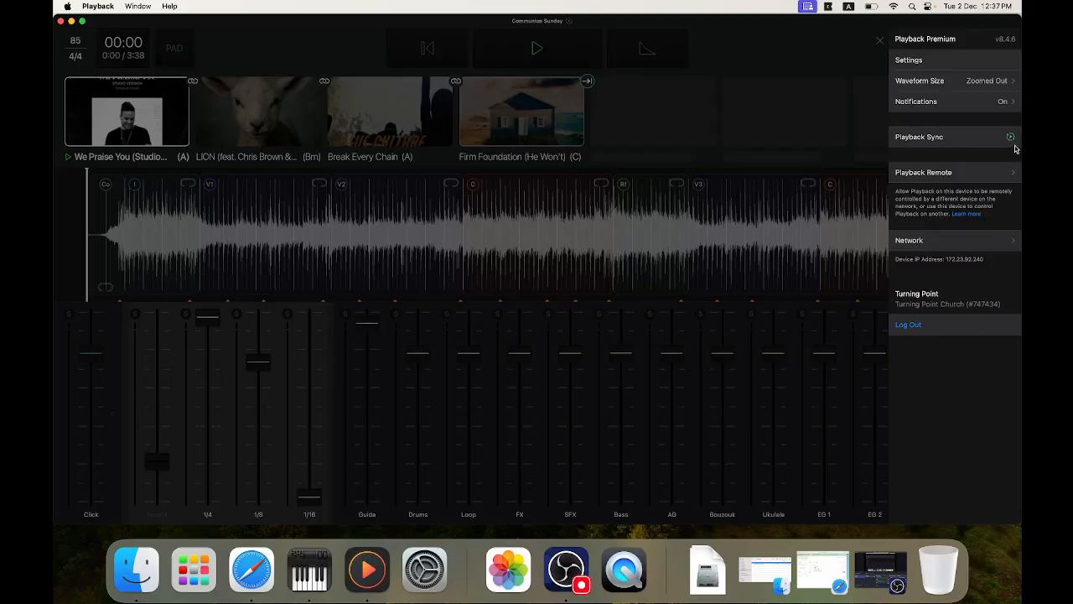
{"action": "left_click", "coordinate": [1016, 175]}
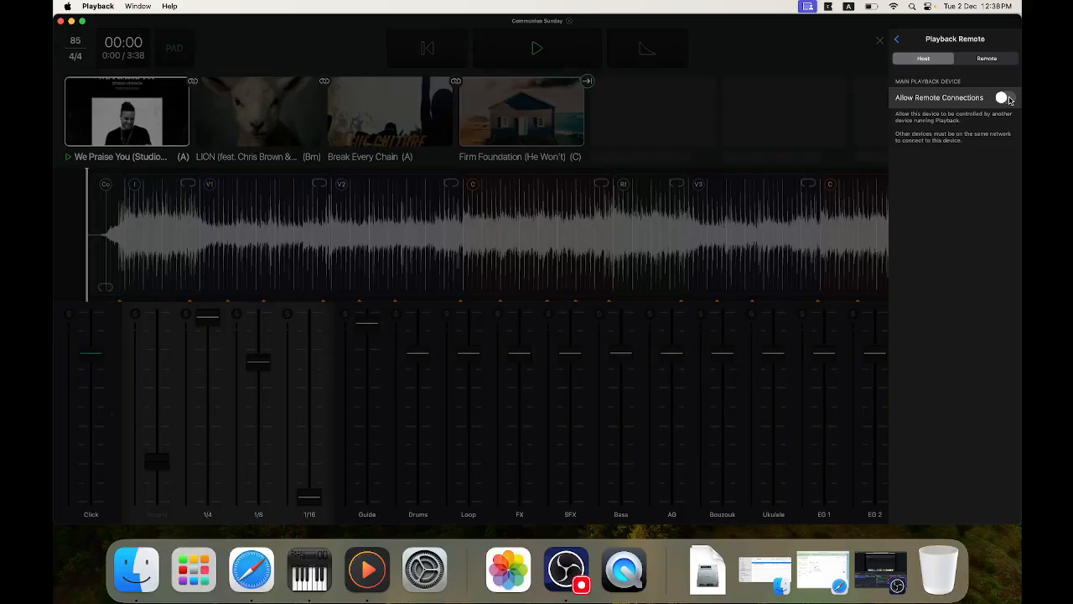
{"action": "left_click", "coordinate": [1006, 98]}
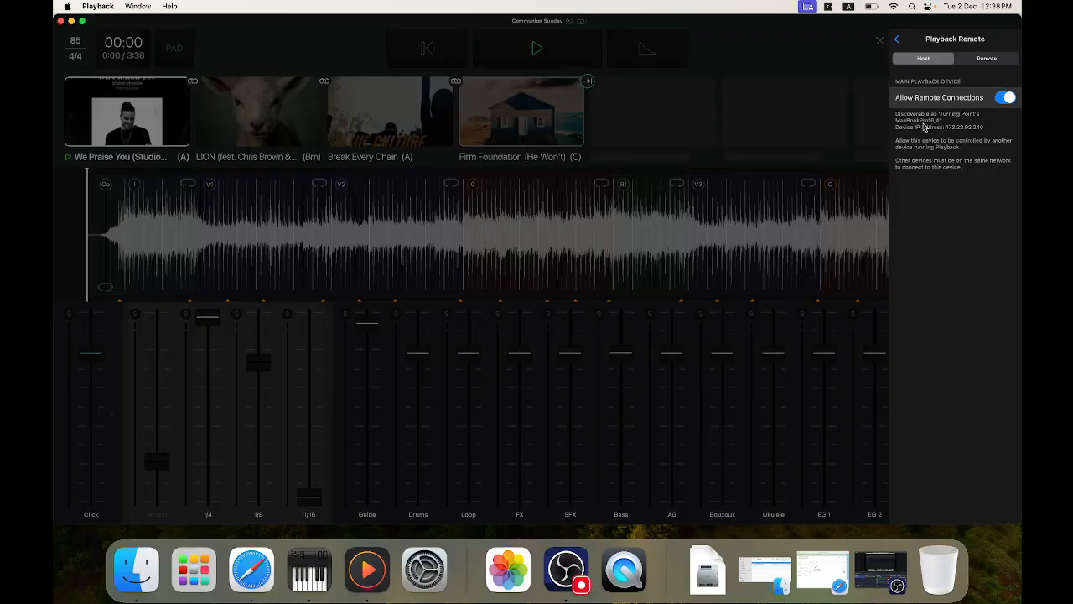
{"action": "left_click", "coordinate": [897, 39]}
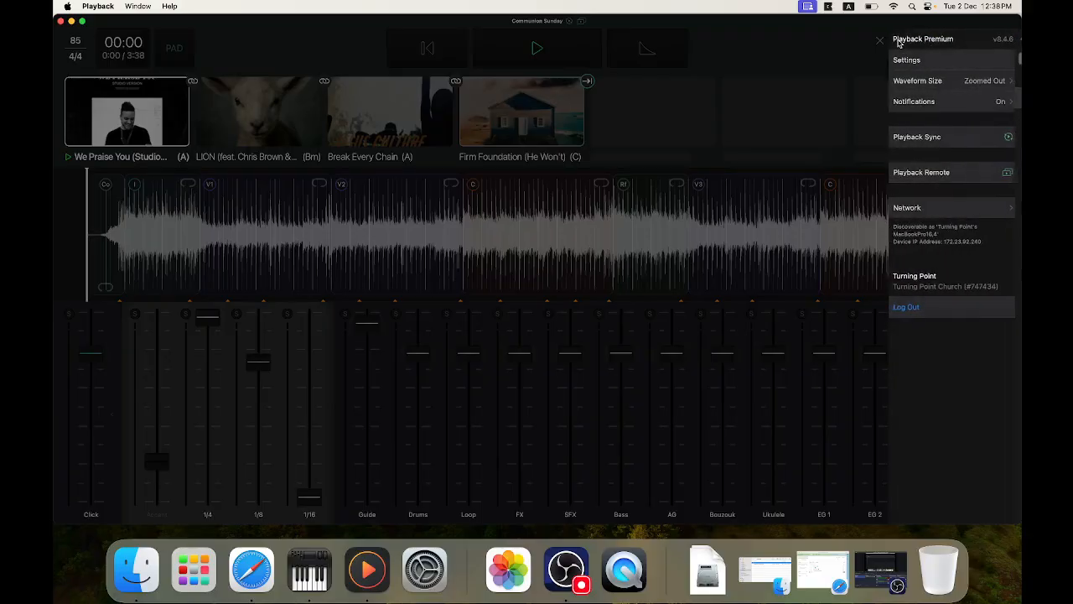
{"action": "left_click", "coordinate": [880, 40]}
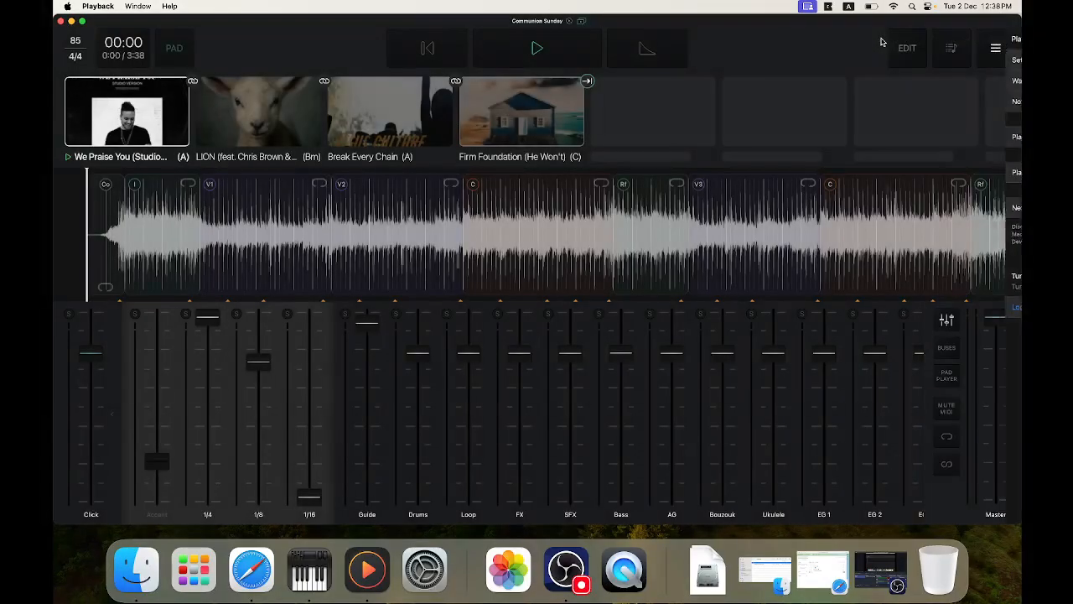
{"action": "left_click", "coordinate": [996, 48]}
{"action": "left_click", "coordinate": [840, 53]}
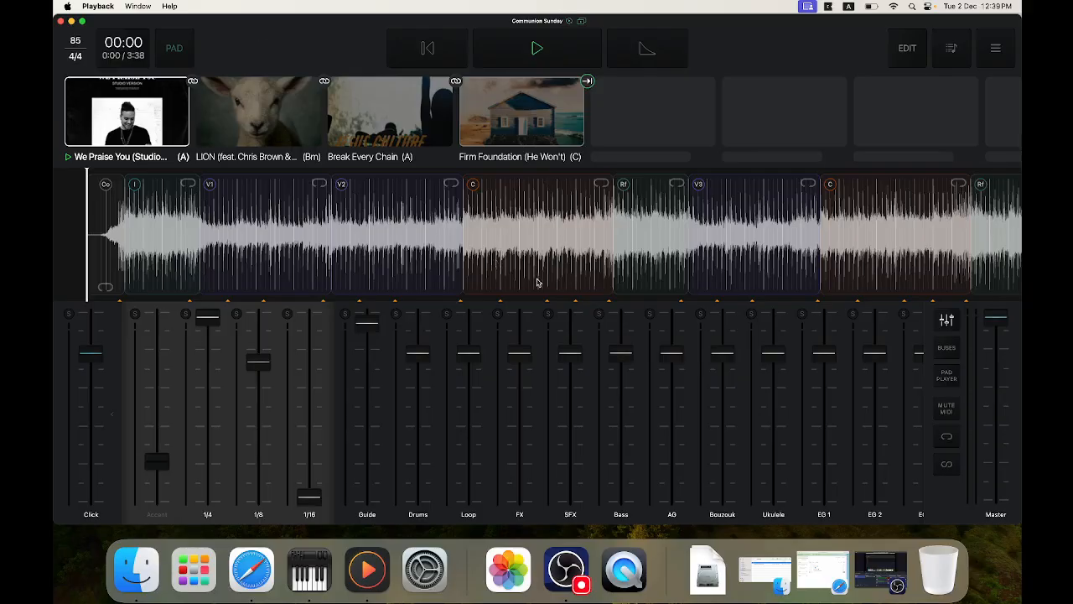
{"action": "left_click", "coordinate": [890, 566]}
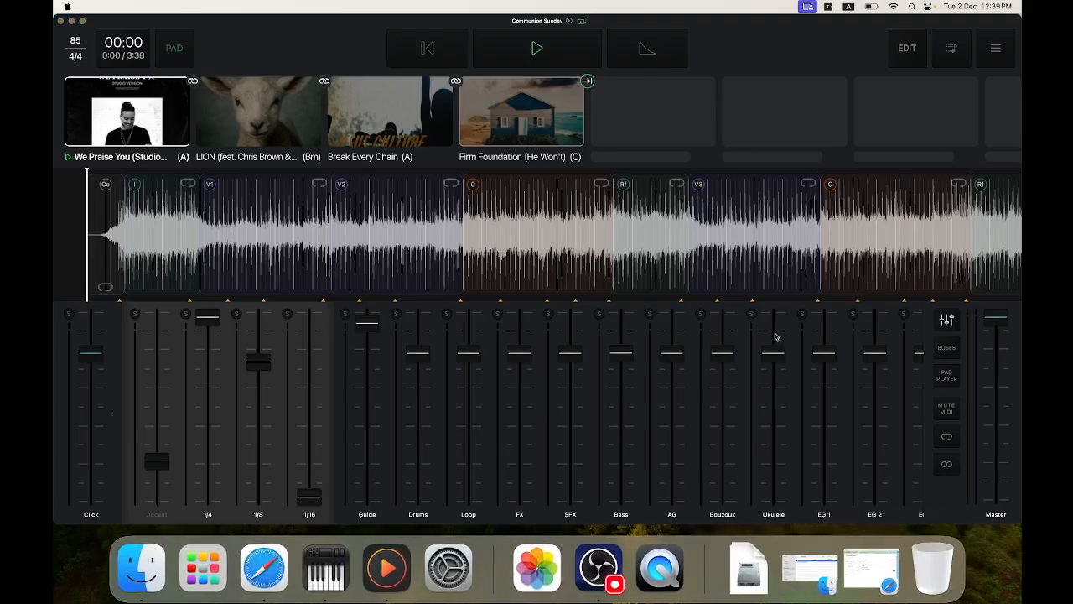